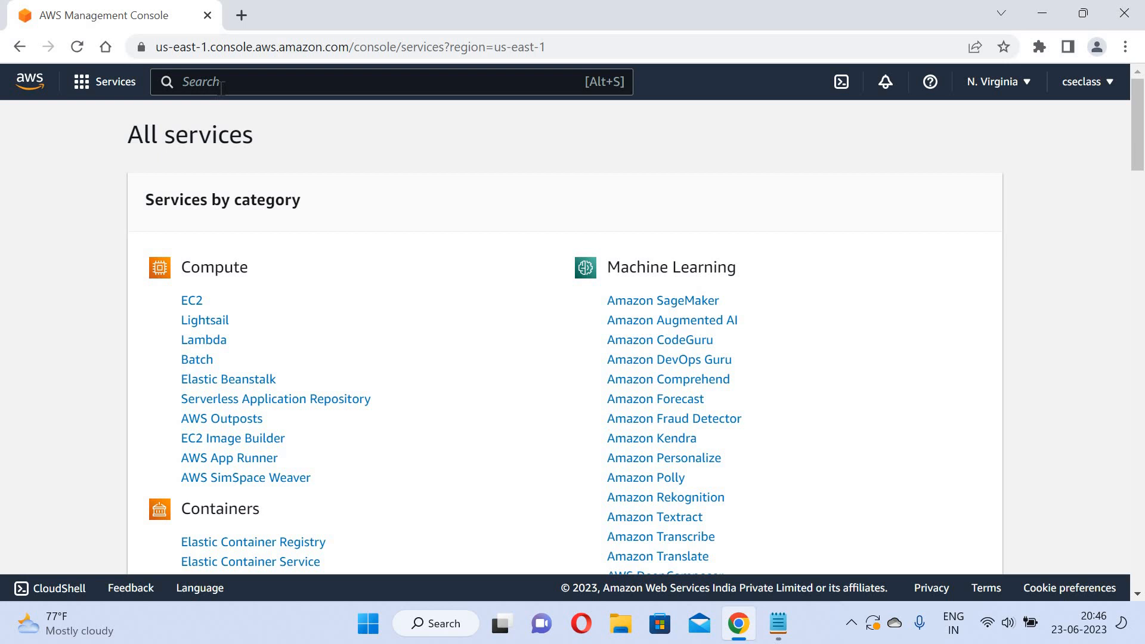
Step: Search the AWS services for s3 and open the S3 service in a new browser tab
text(s3)
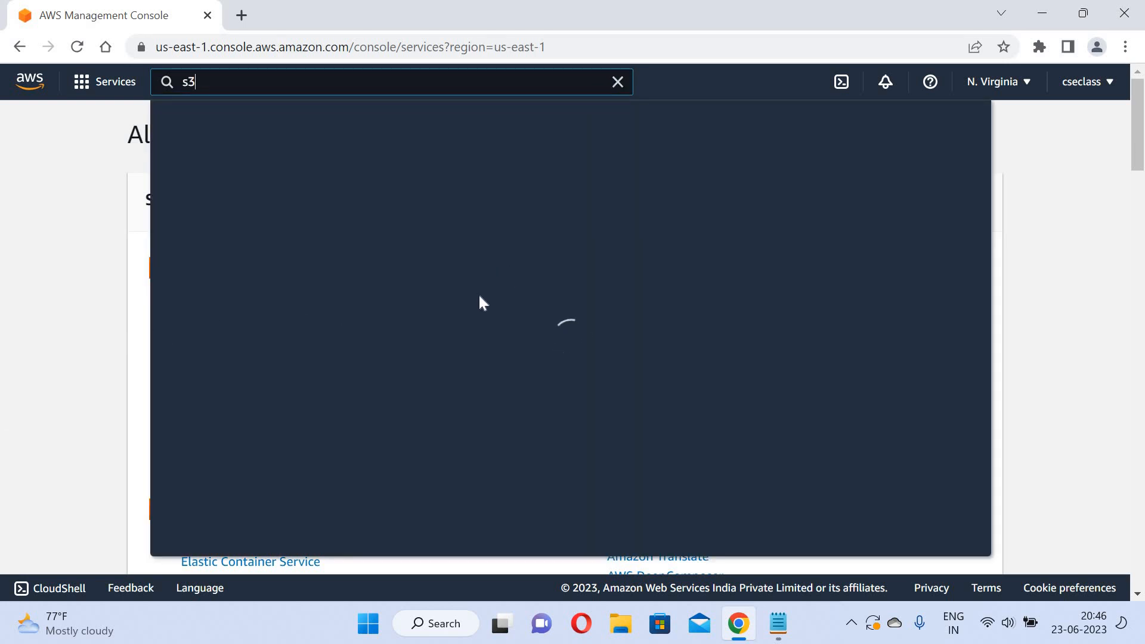
right_click(430, 257)
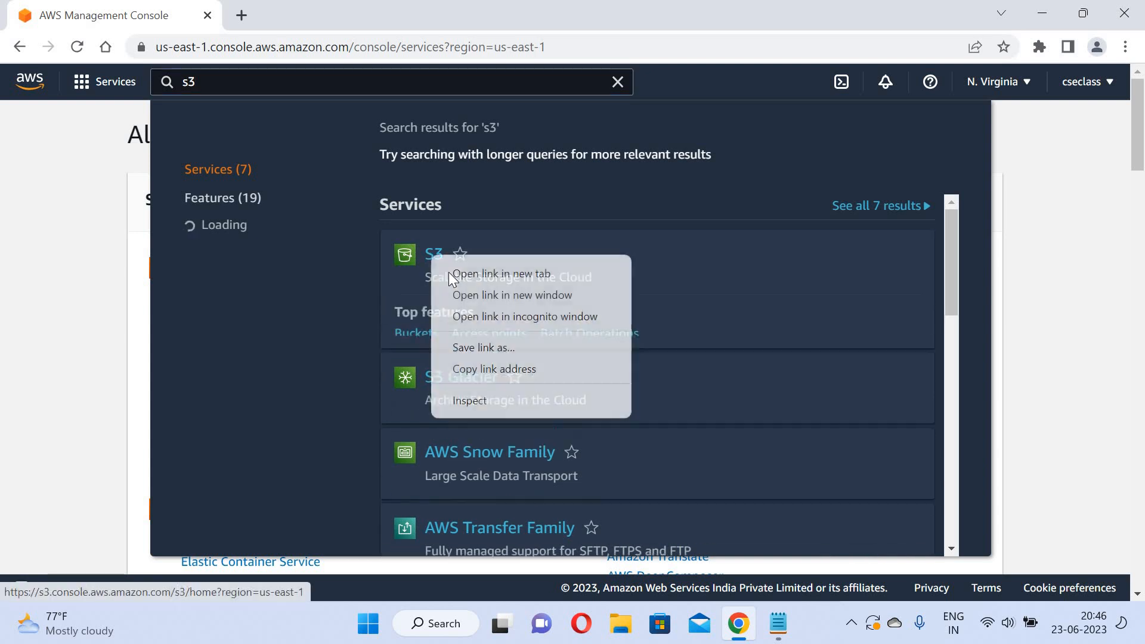
click(471, 271)
click(331, 3)
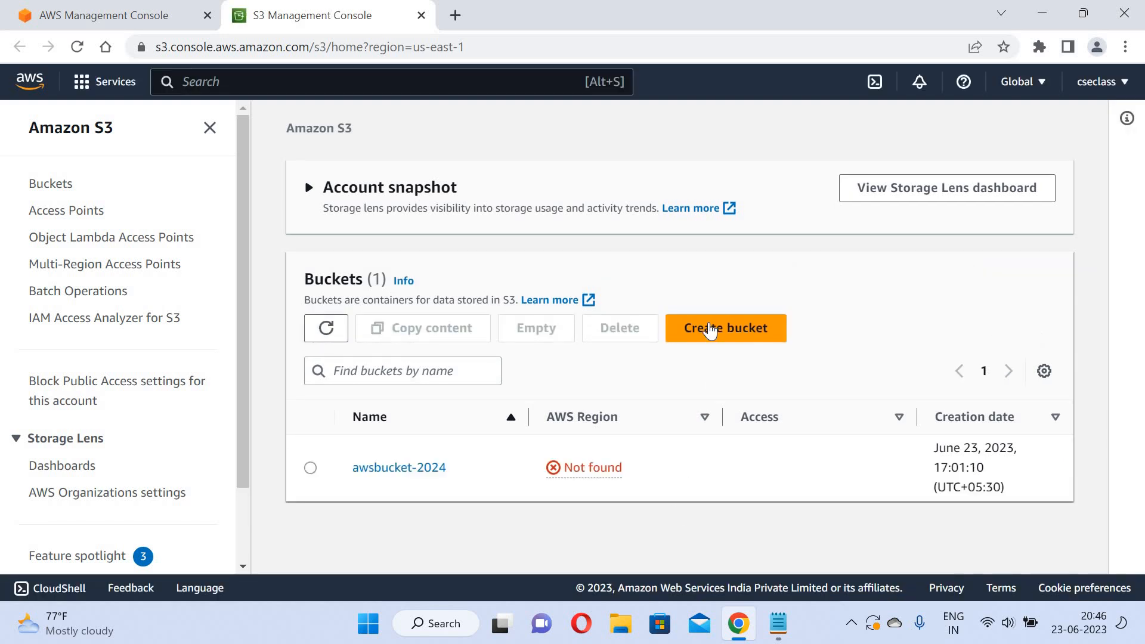
Step: Try to create a new S3 bucket named myawsbucket2023 with the default settings
click(710, 329)
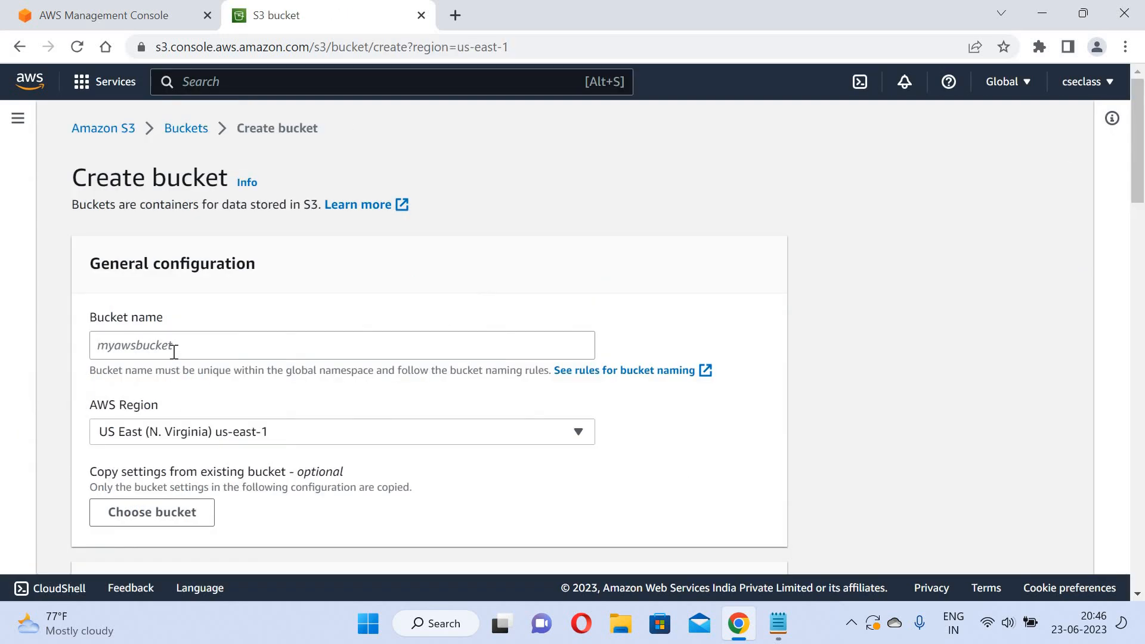
click(173, 352)
text(myaws)
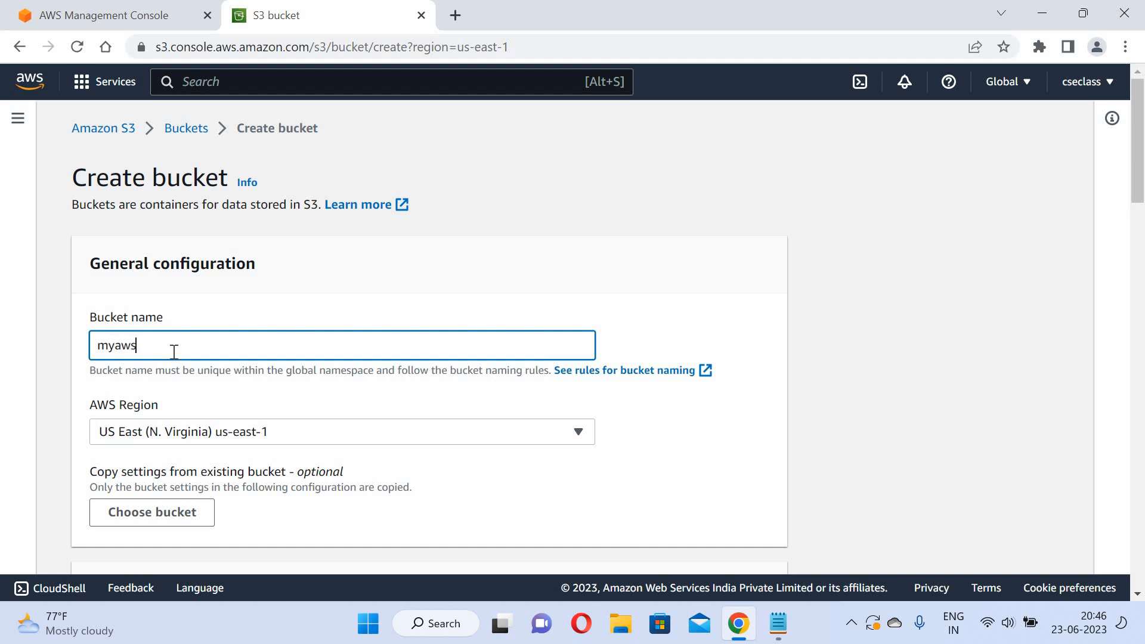
text(bucket2023)
drag(1136, 134, 1138, 555)
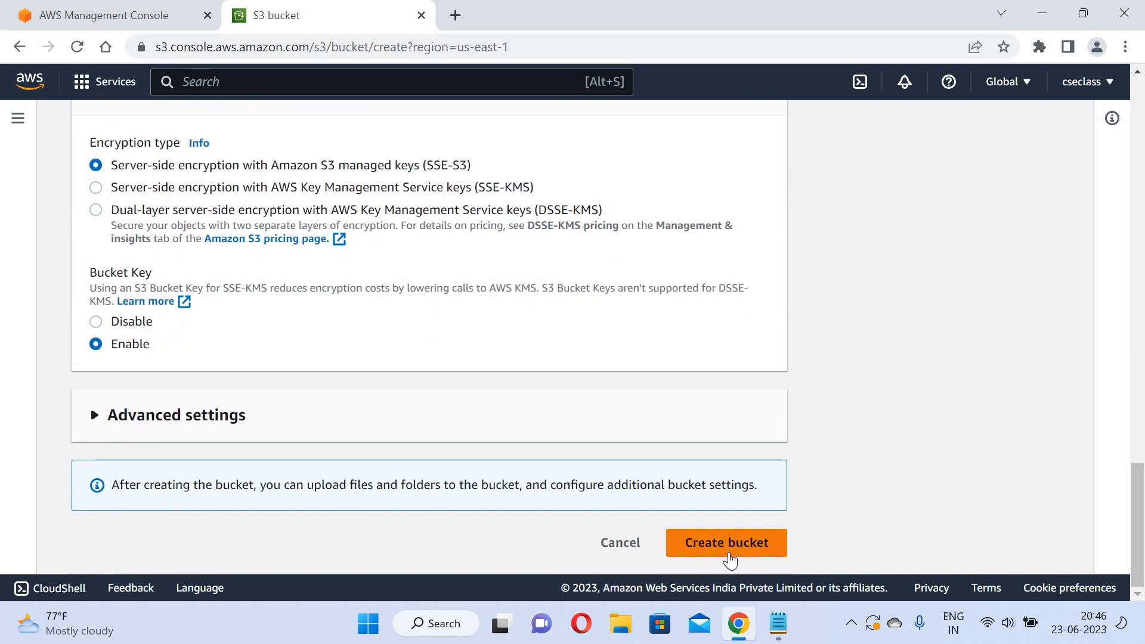
click(729, 554)
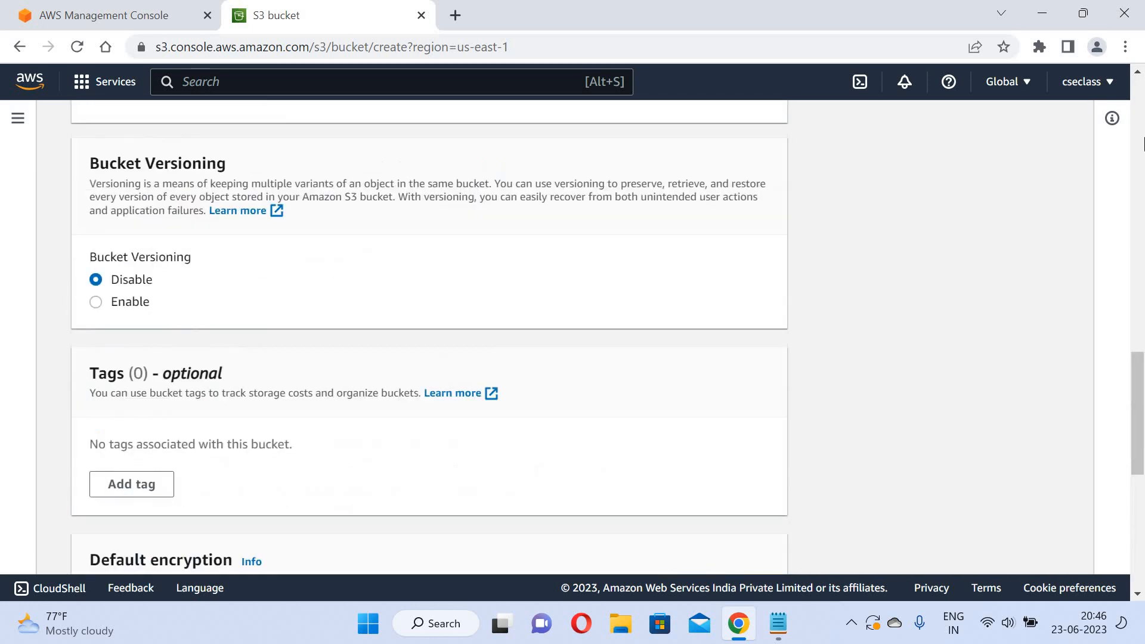
Step: Change the bucket name to myawsbucket2023new and create the bucket
click(1144, 105)
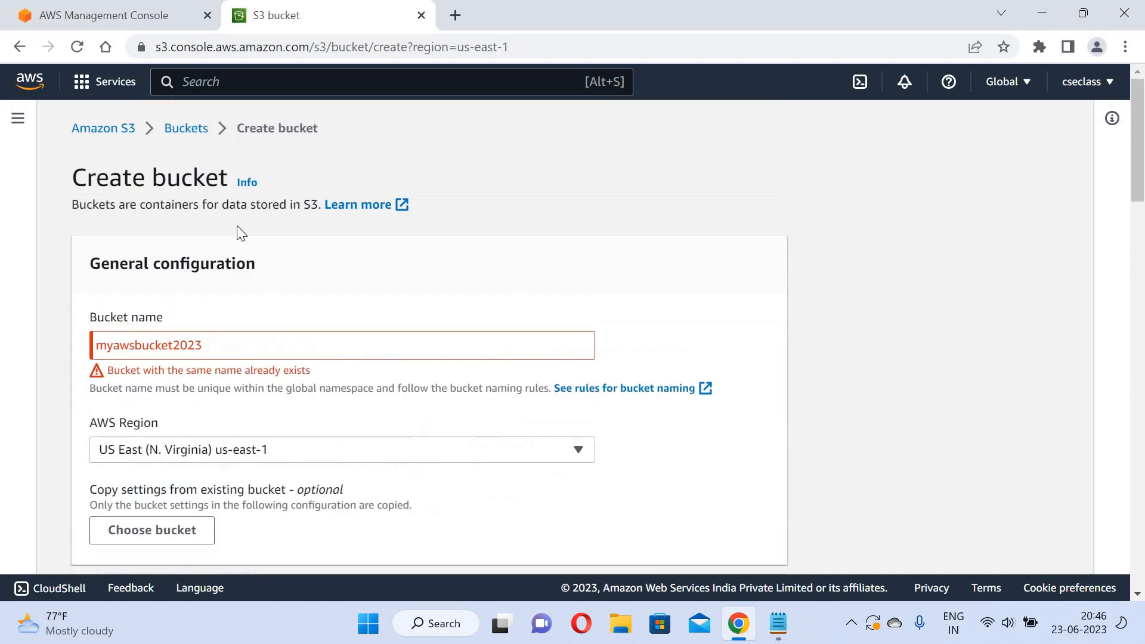
click(219, 346)
text(new)
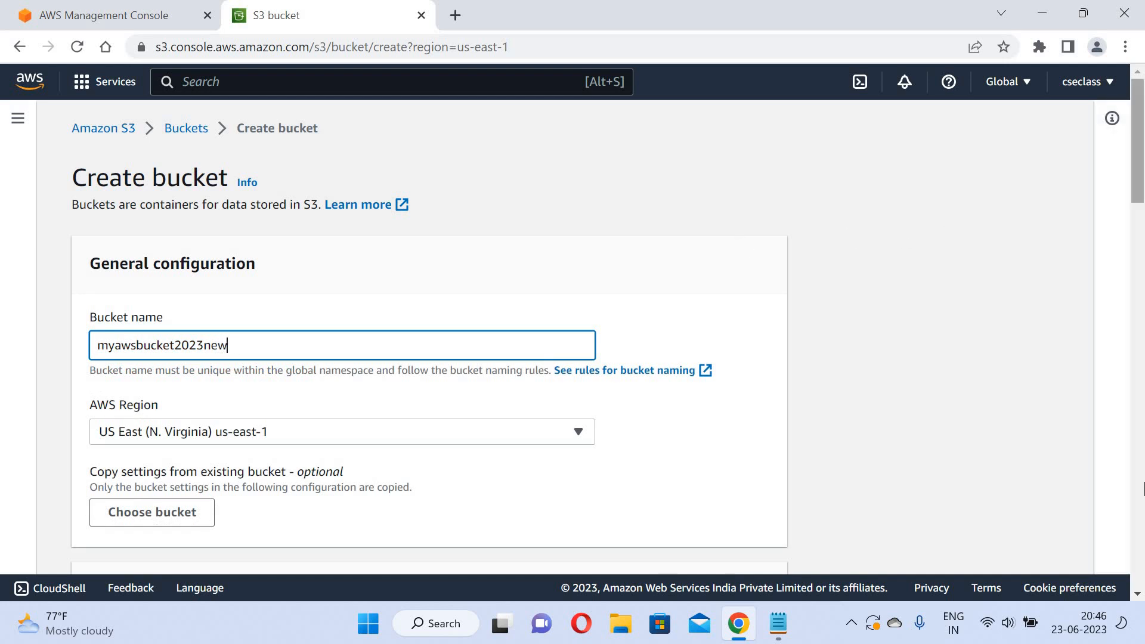
drag(1143, 152, 1126, 608)
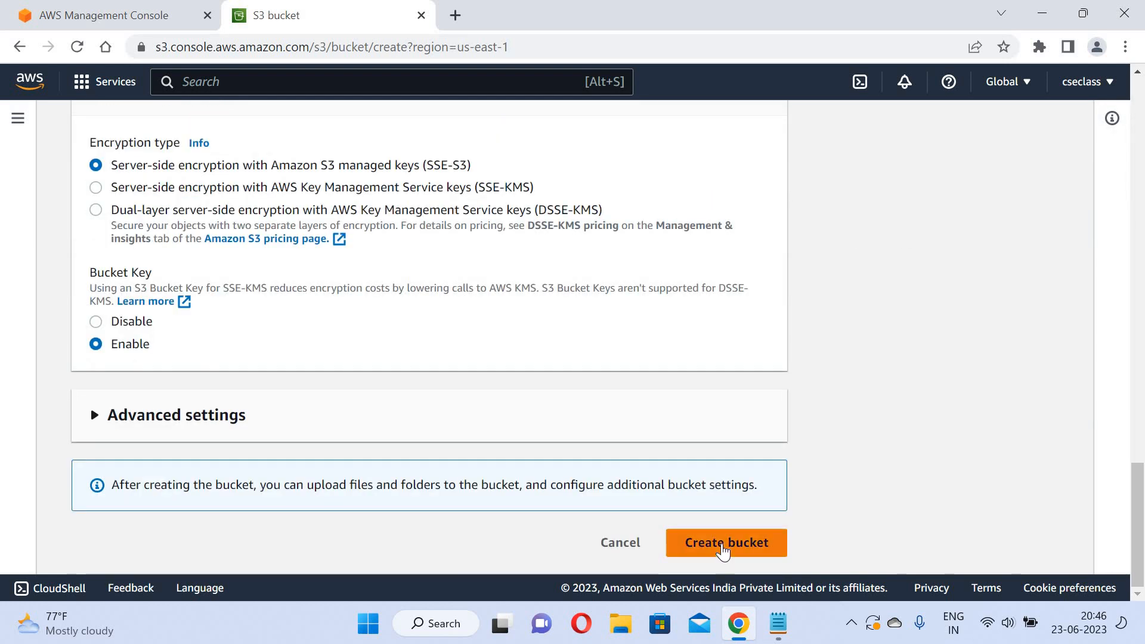
click(722, 543)
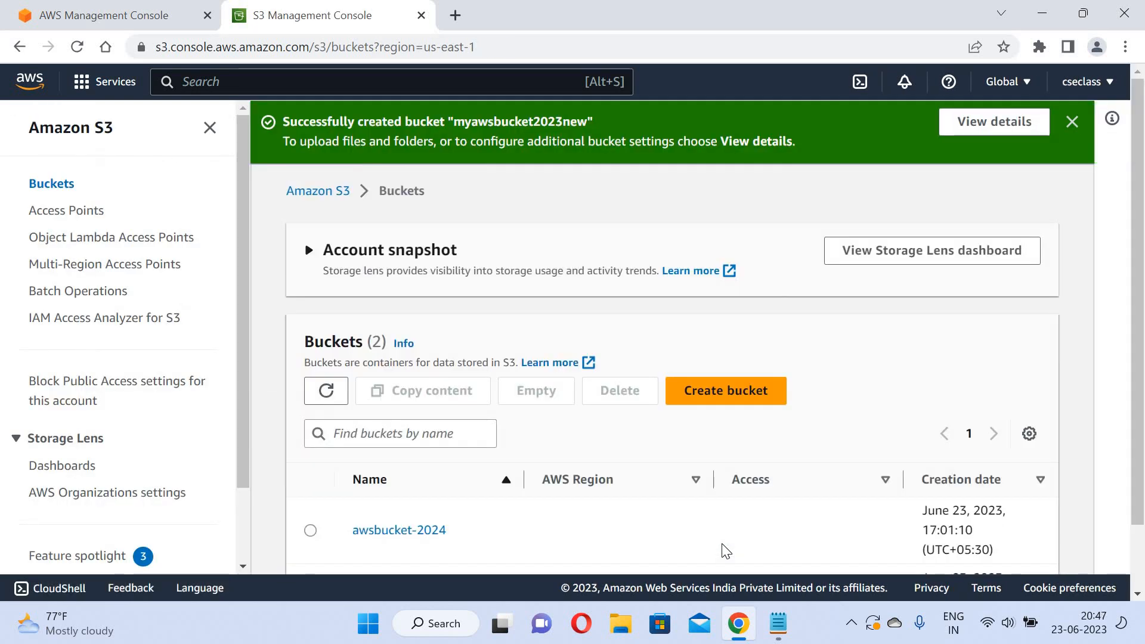
Step: Open the myawsbucket2023new bucket and upload the file customers.json to it
scroll(432, 528, down, 2)
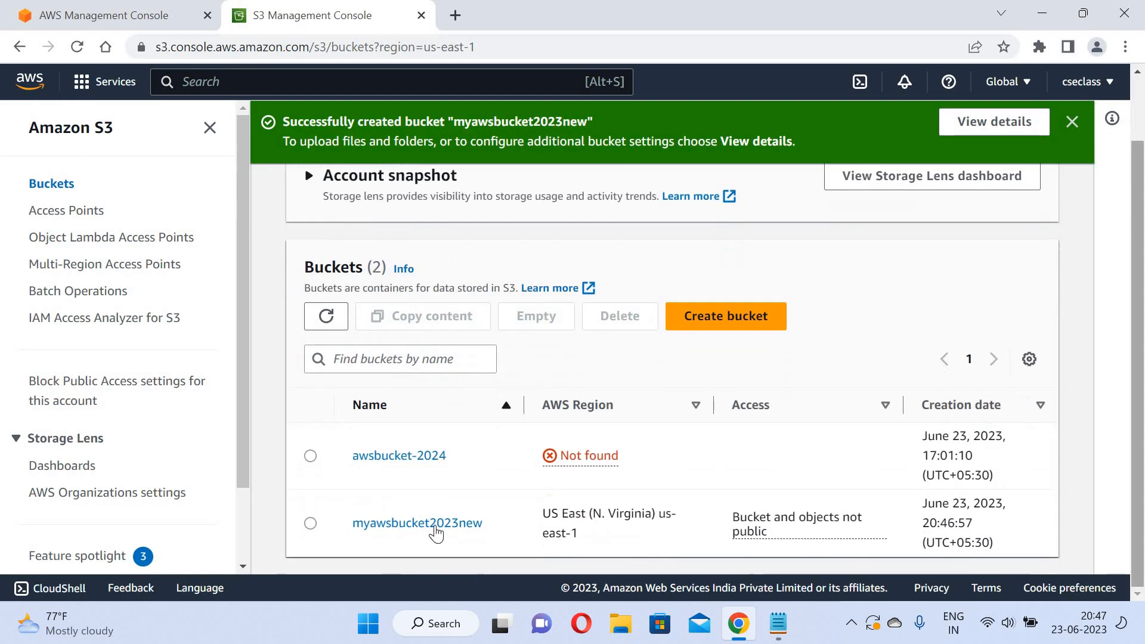
click(421, 524)
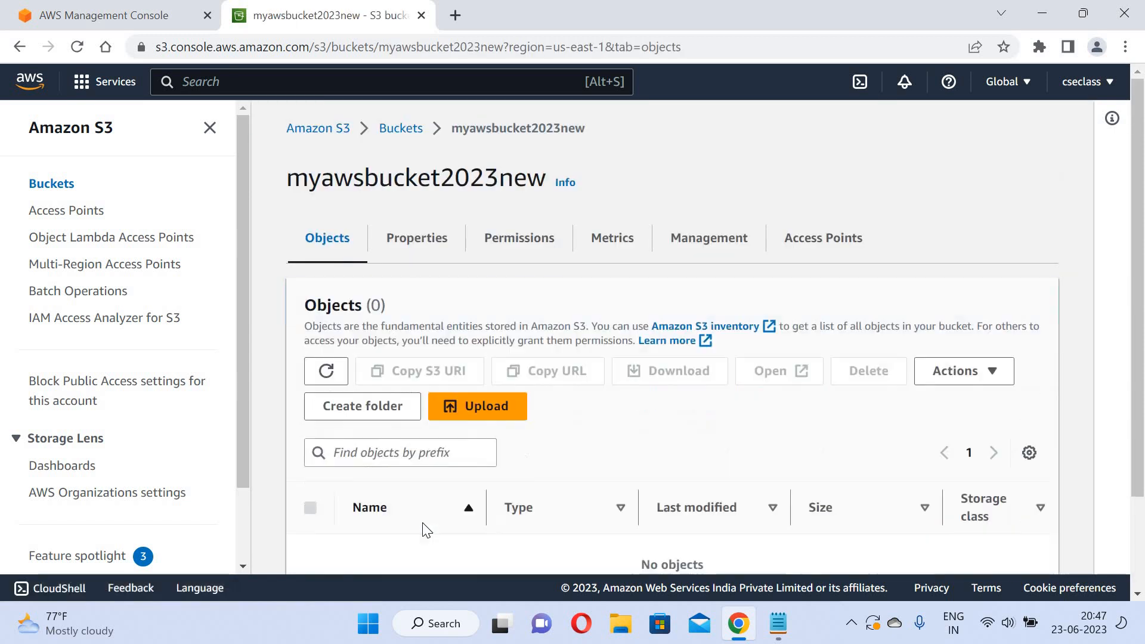
scroll(426, 530, down, 1)
scroll(426, 531, down, 2)
click(463, 298)
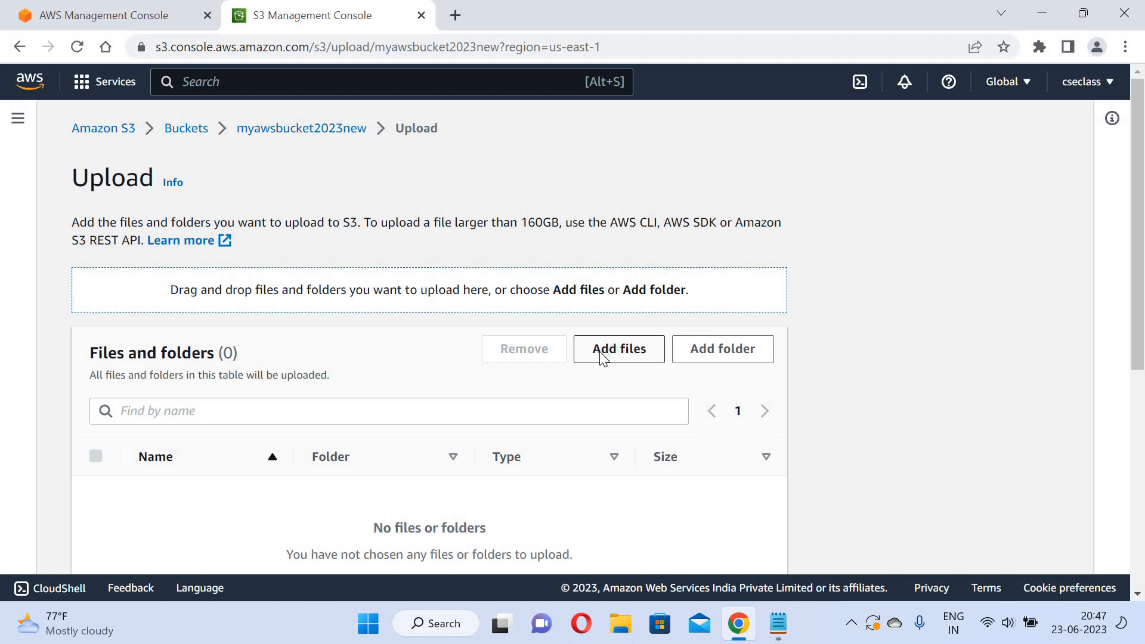
click(601, 354)
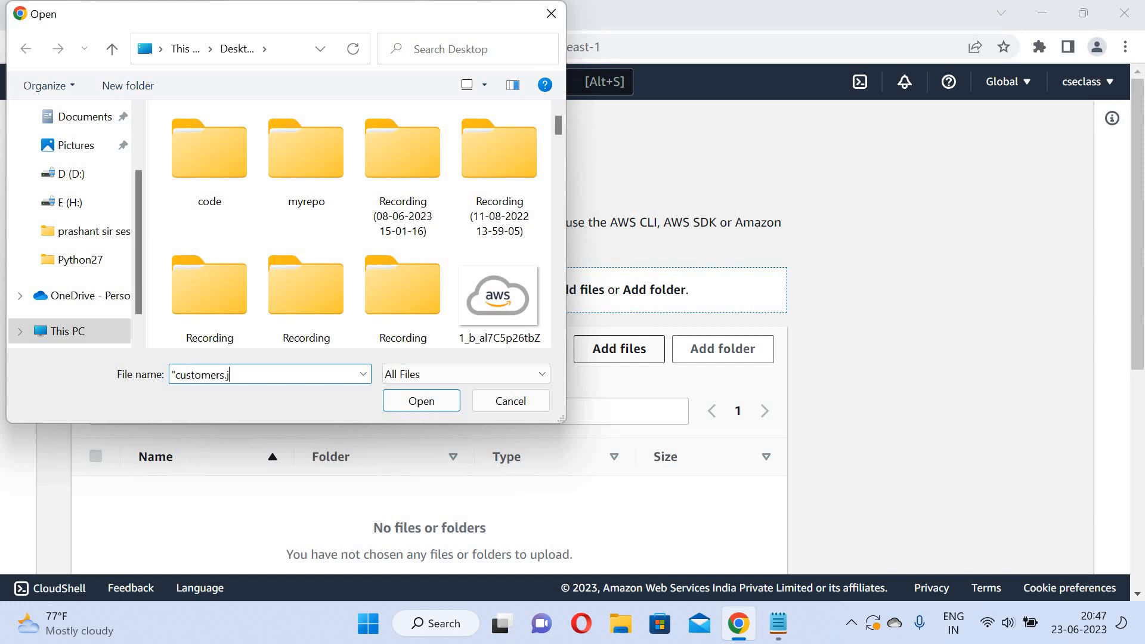
text(")
click(428, 404)
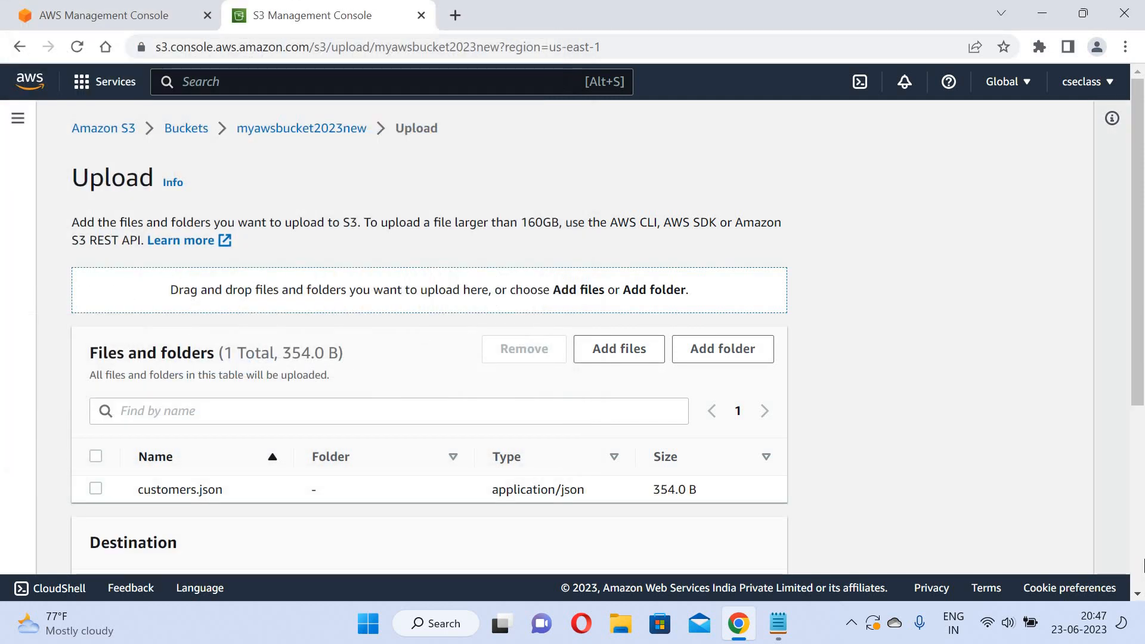
scroll(1143, 561, down, 5)
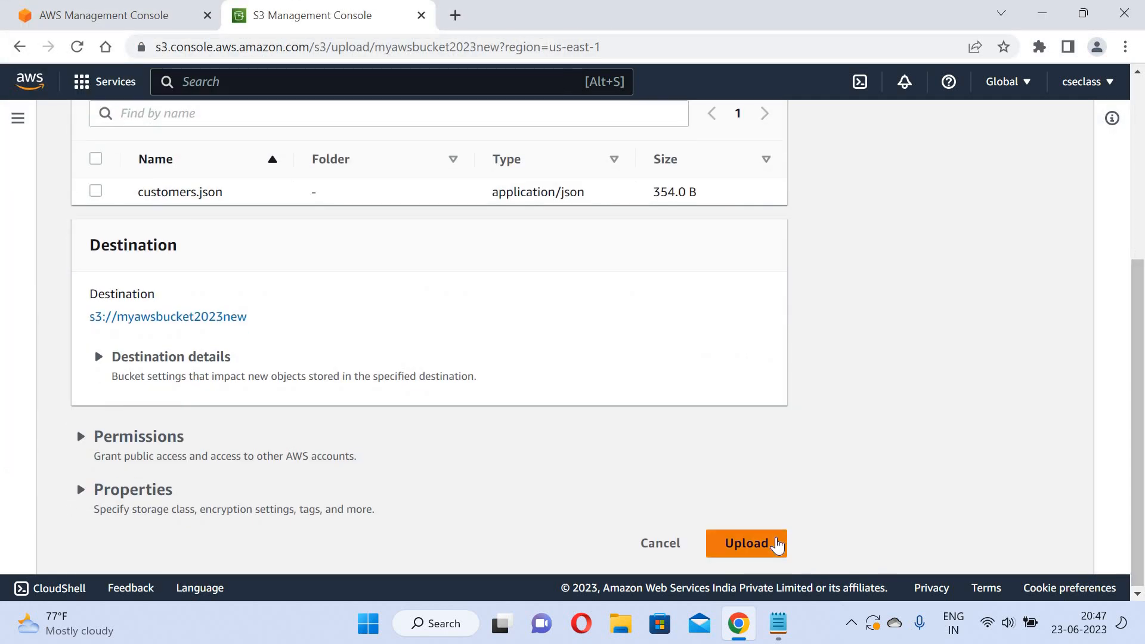
click(777, 543)
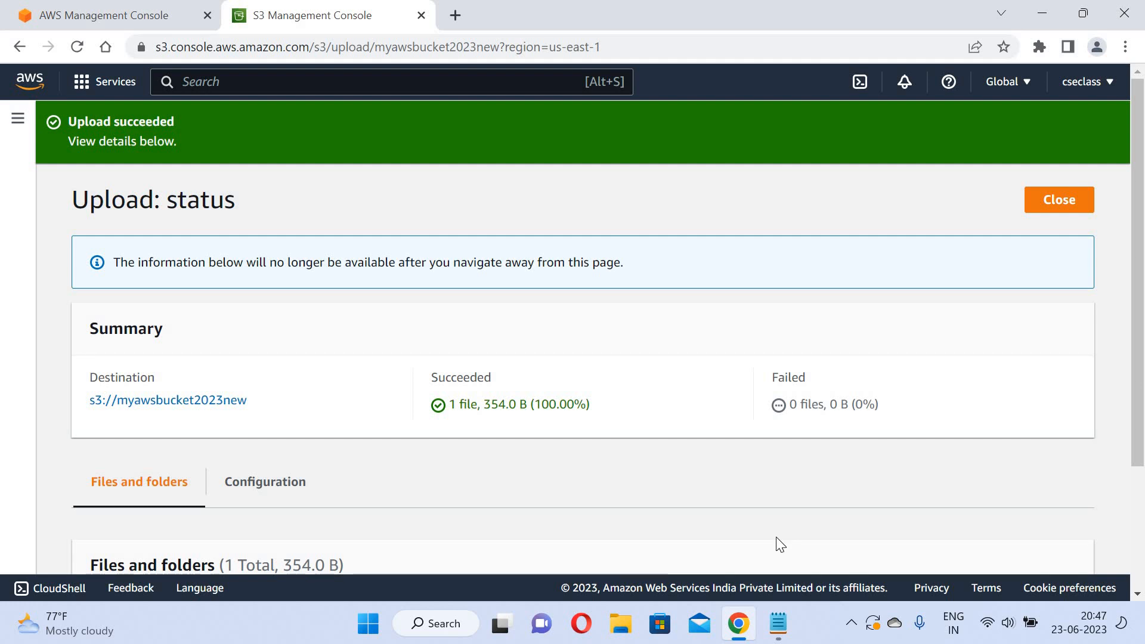
Step: Check the uploaded file's entry in the upload status report and close the report
click(1137, 506)
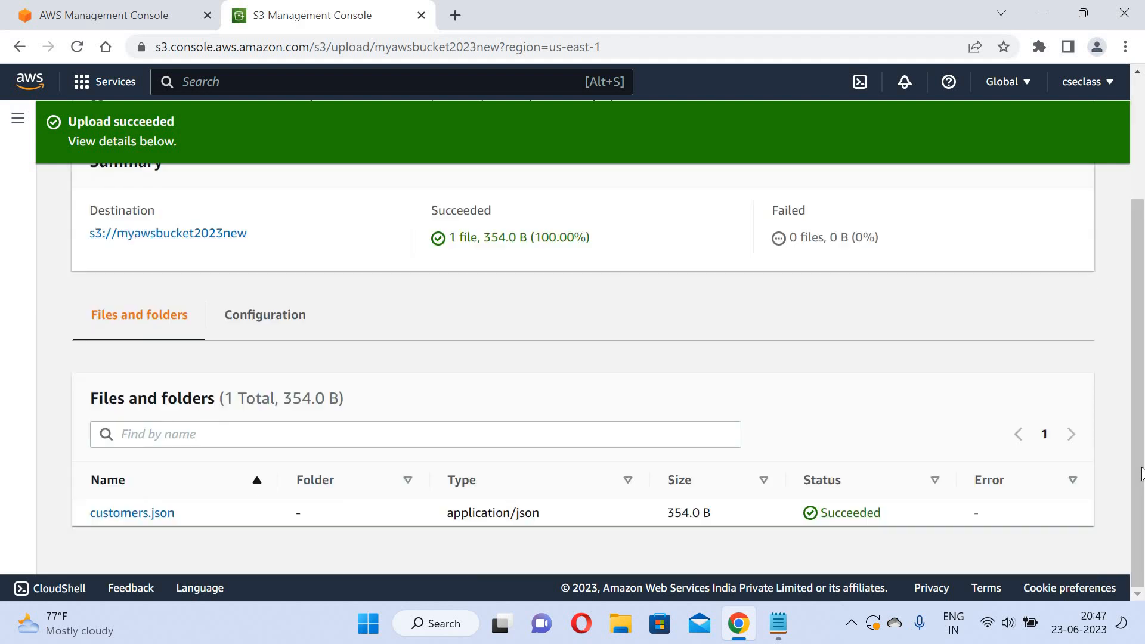
drag(1144, 473, 1144, 470)
click(1144, 186)
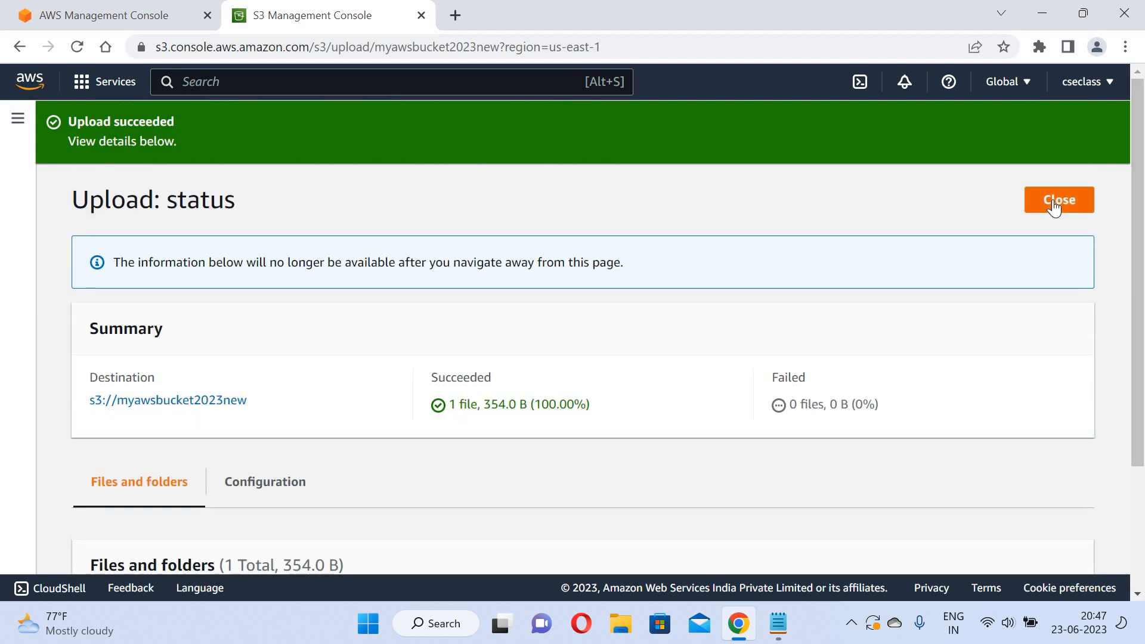
click(1054, 200)
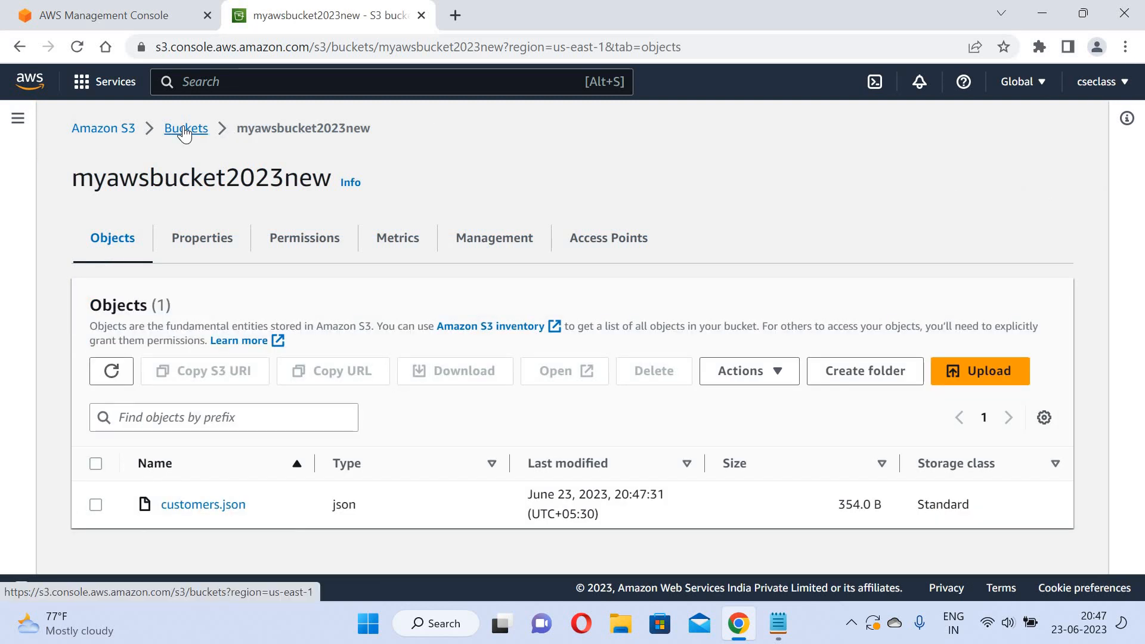
Step: Copy the S3 URI of customers.json and paste it below the copy statement in the Notepad SQL notes
click(202, 512)
scroll(204, 518, down, 1)
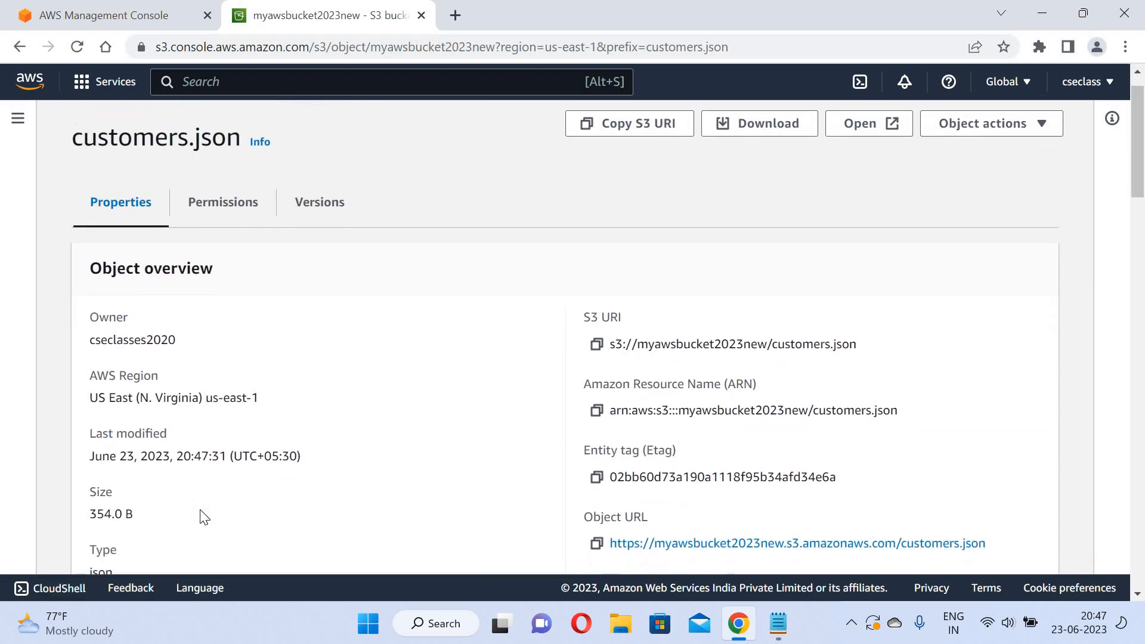
scroll(204, 518, up, 1)
click(596, 346)
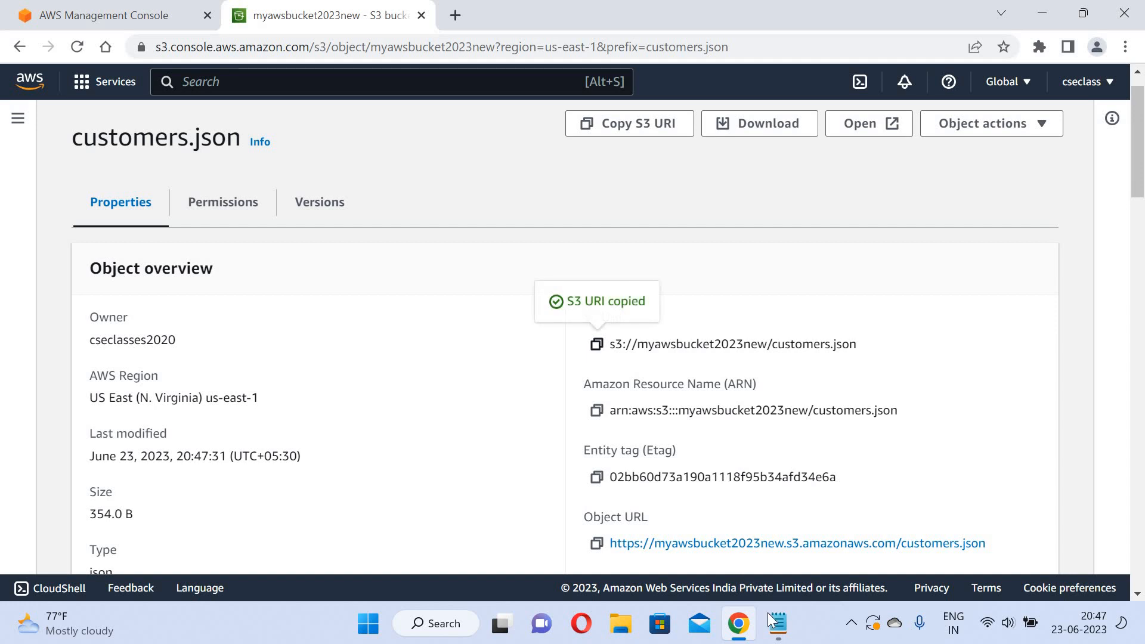
click(779, 624)
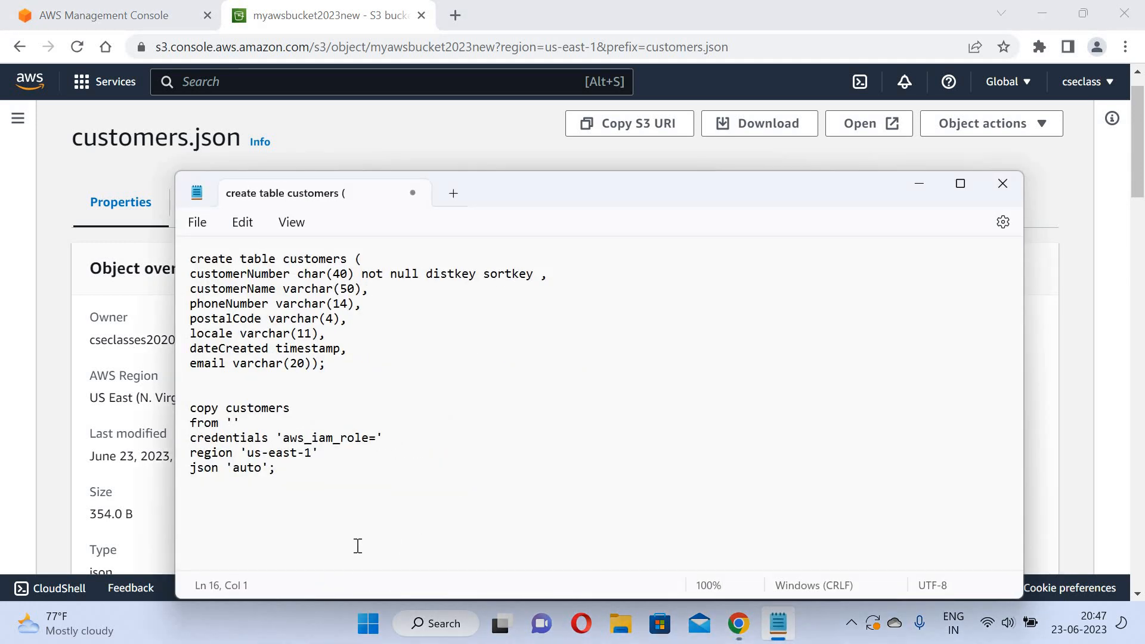
key(ctrl+v)
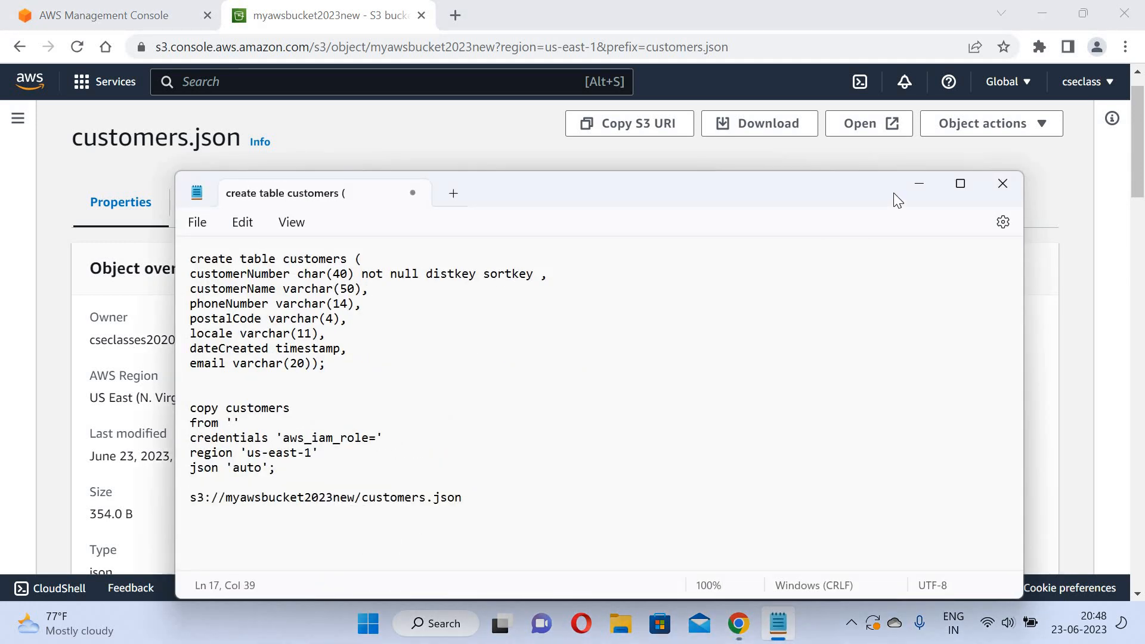
click(917, 186)
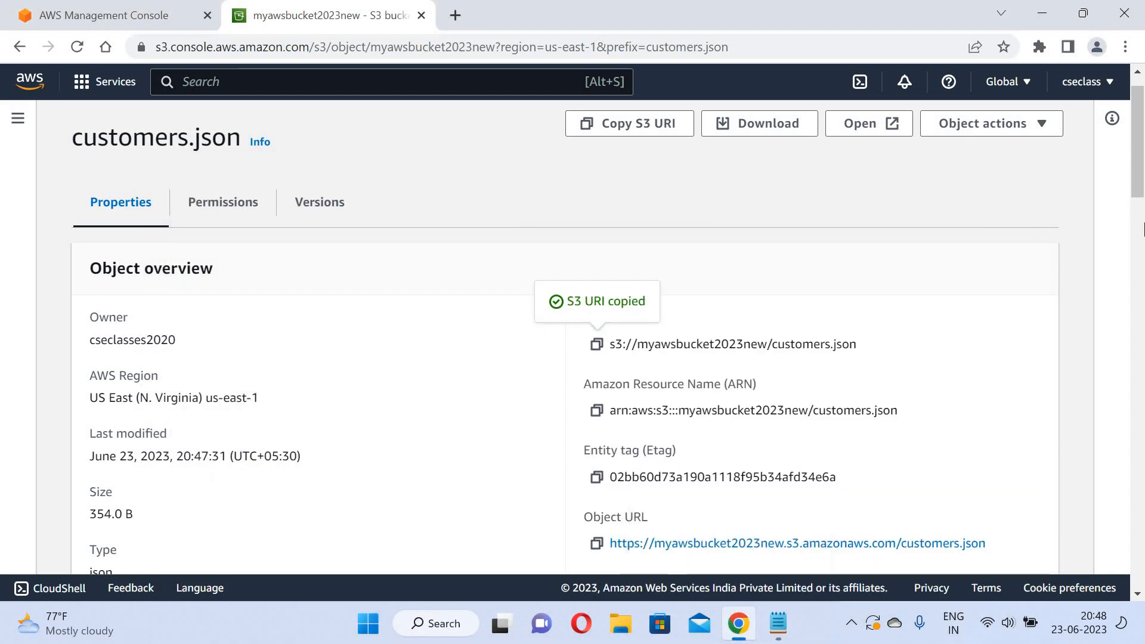
Step: Search the AWS services for IAM and open the IAM service in a new browser tab
scroll(1142, 164, up, 1)
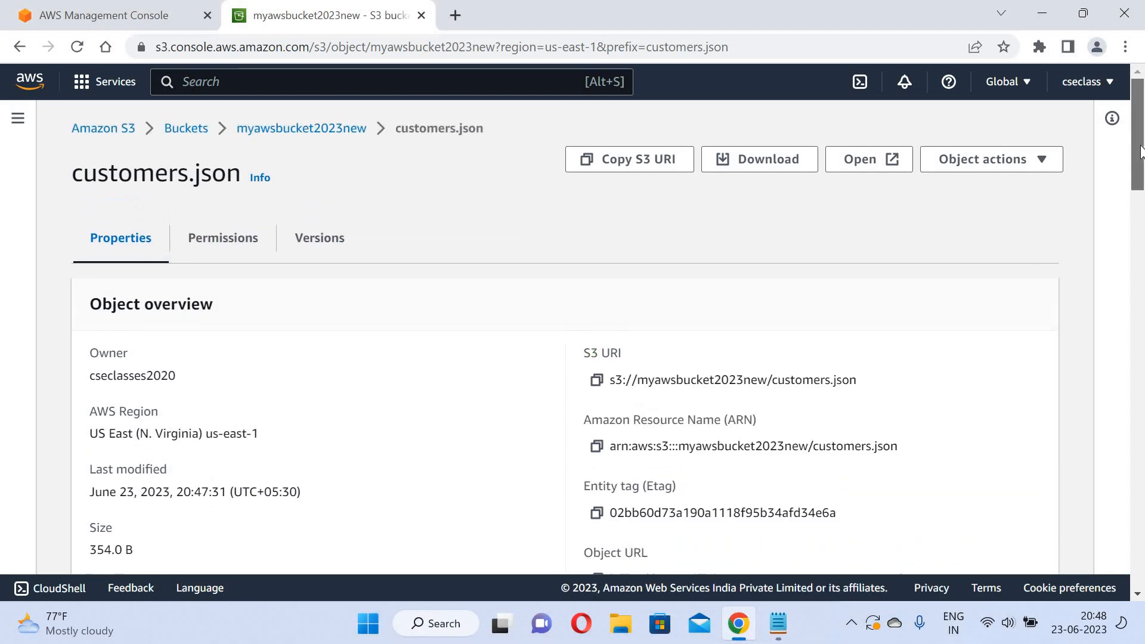
click(300, 88)
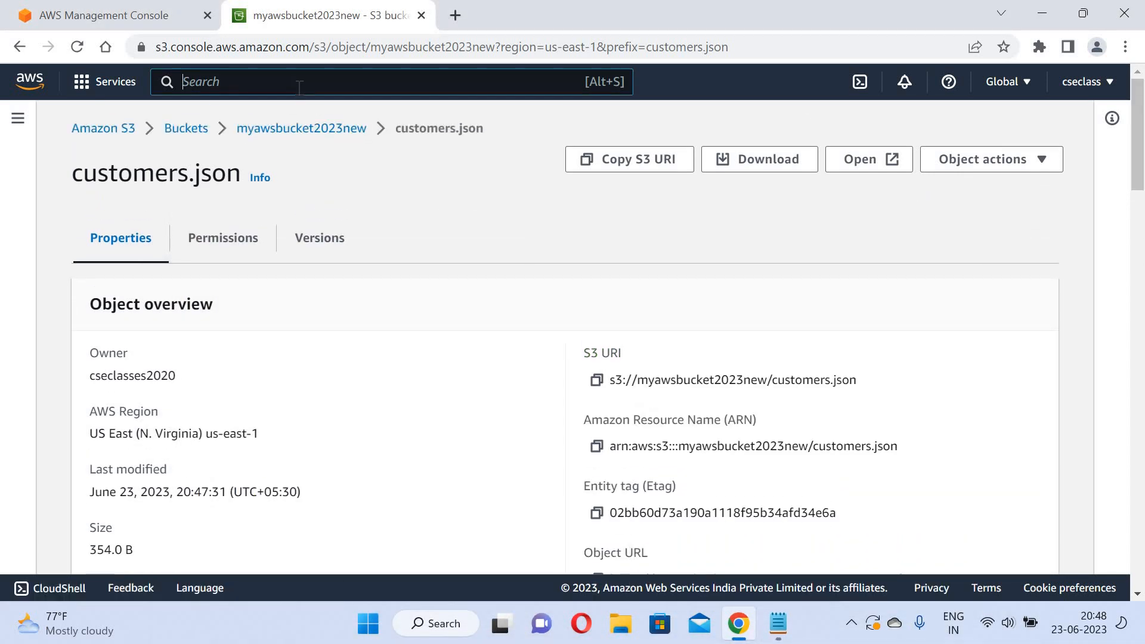
text(IAM)
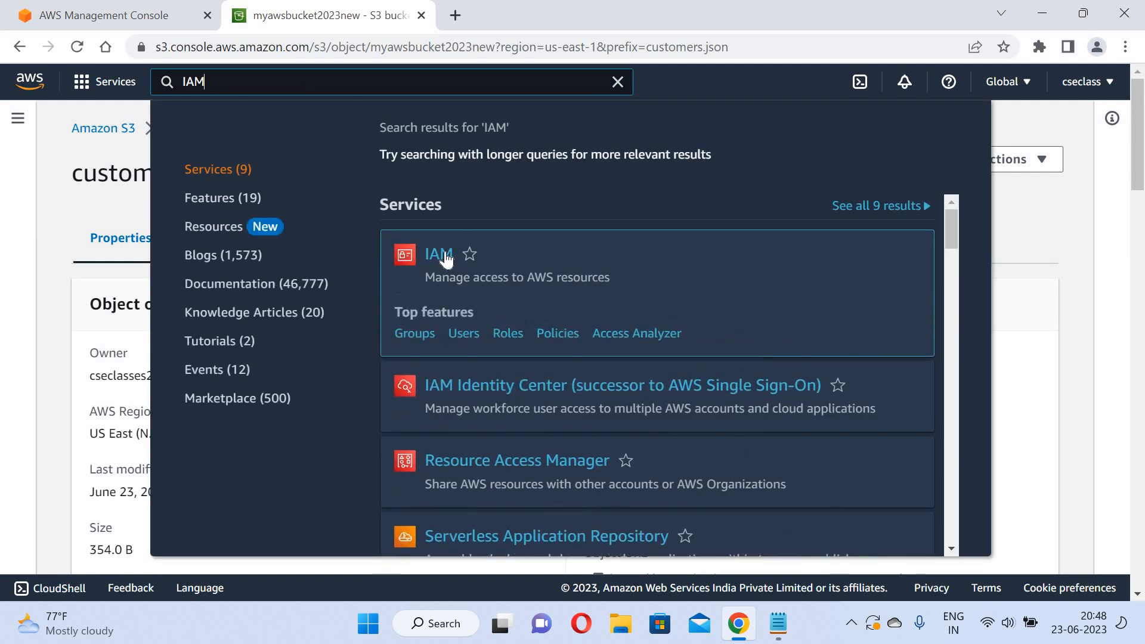
right_click(455, 261)
click(459, 266)
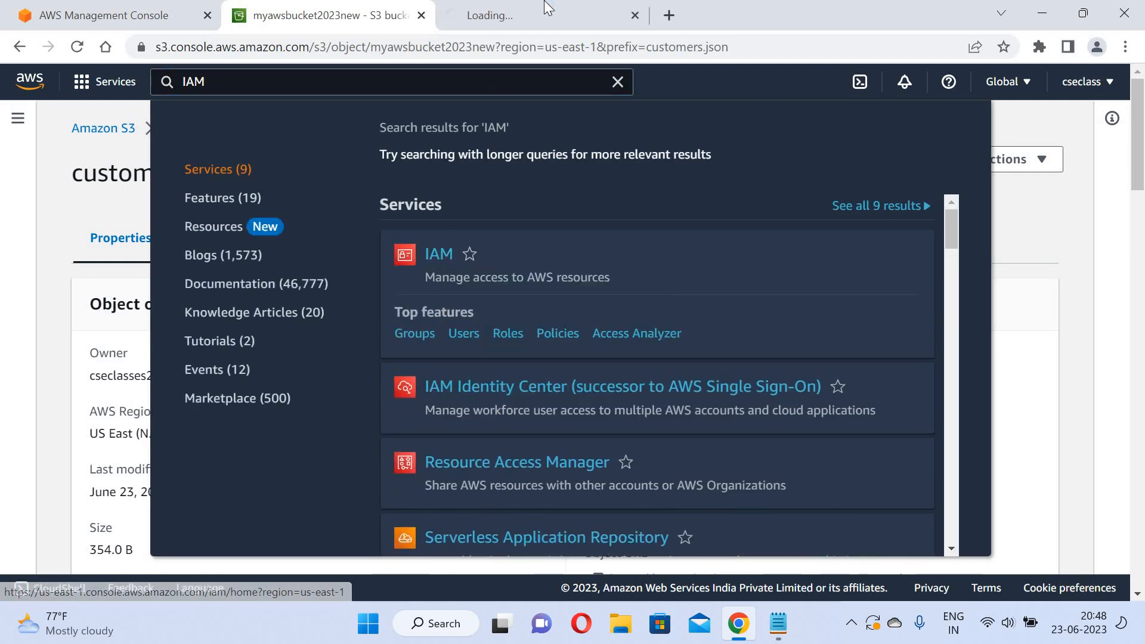
click(547, 7)
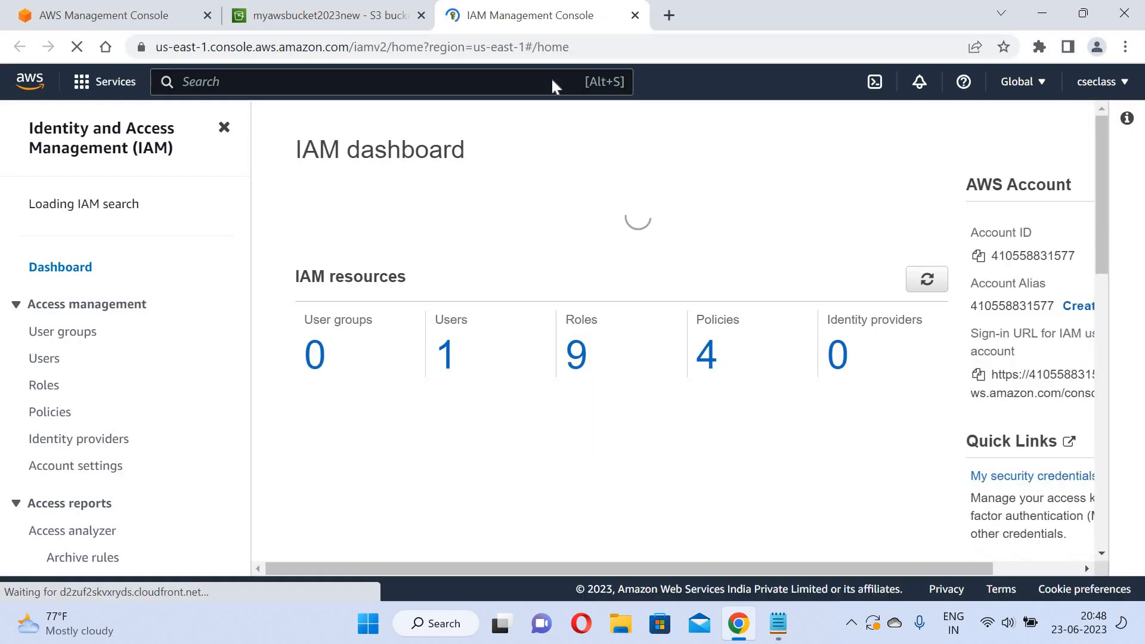
Step: Start a new IAM role with AWS service as trusted entity and Redshift - Customizable as its use case
click(54, 388)
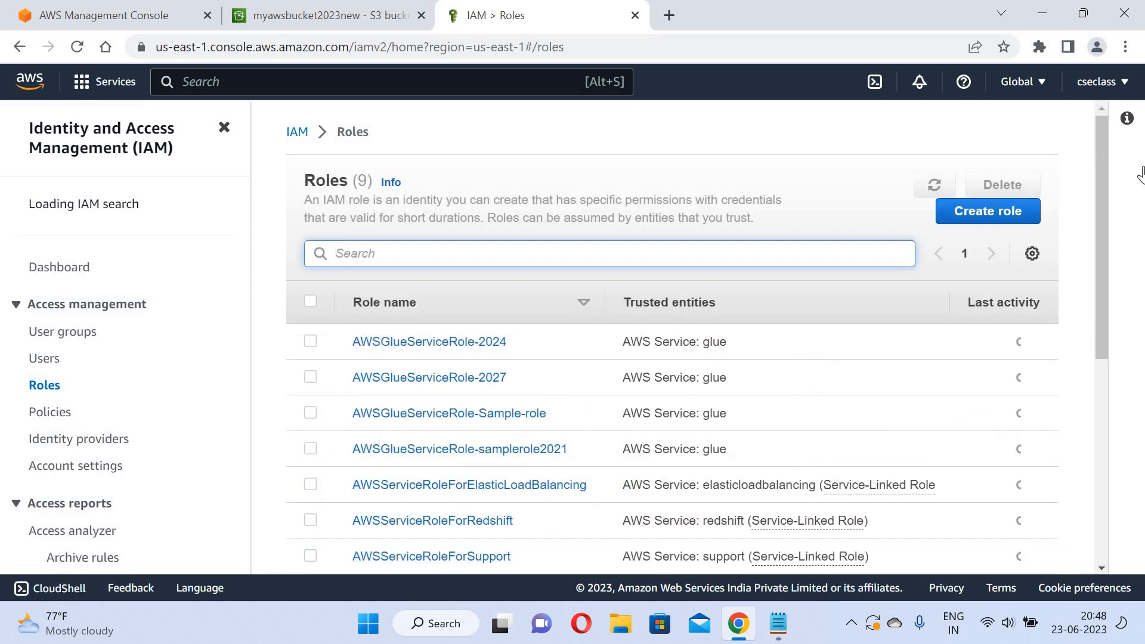
click(1015, 212)
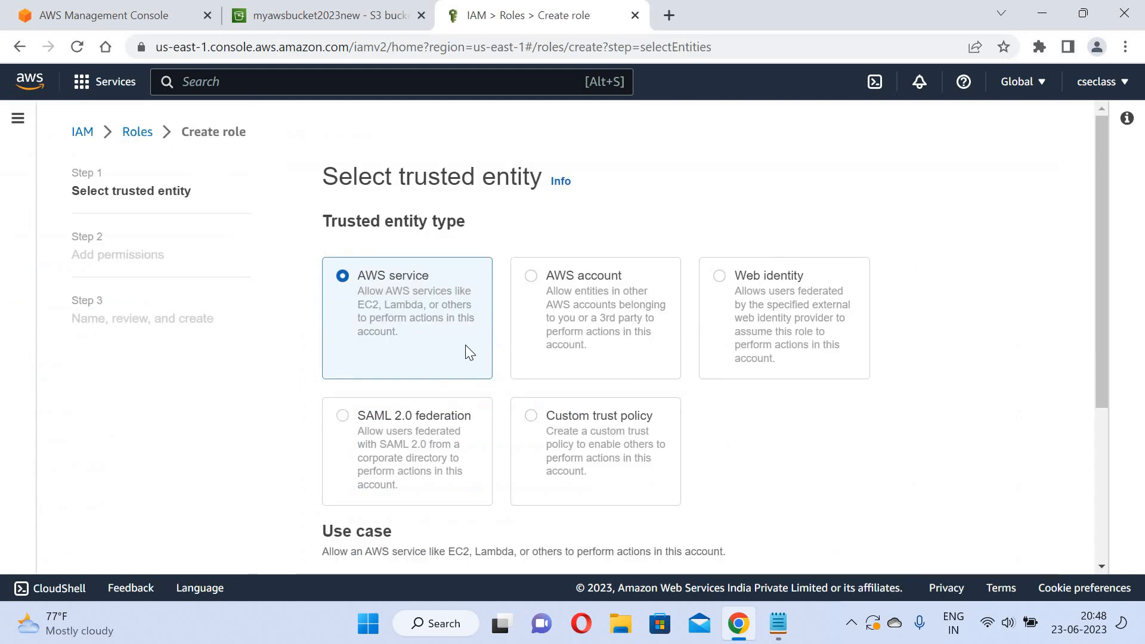
scroll(1089, 408, down, 2)
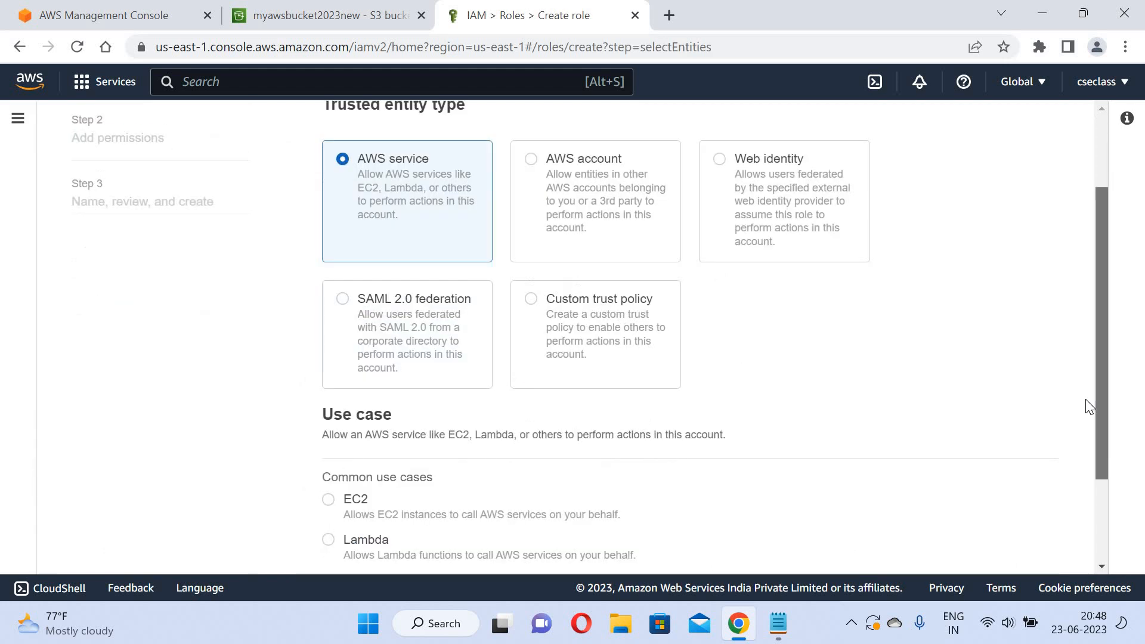
scroll(1089, 408, down, 2)
click(615, 492)
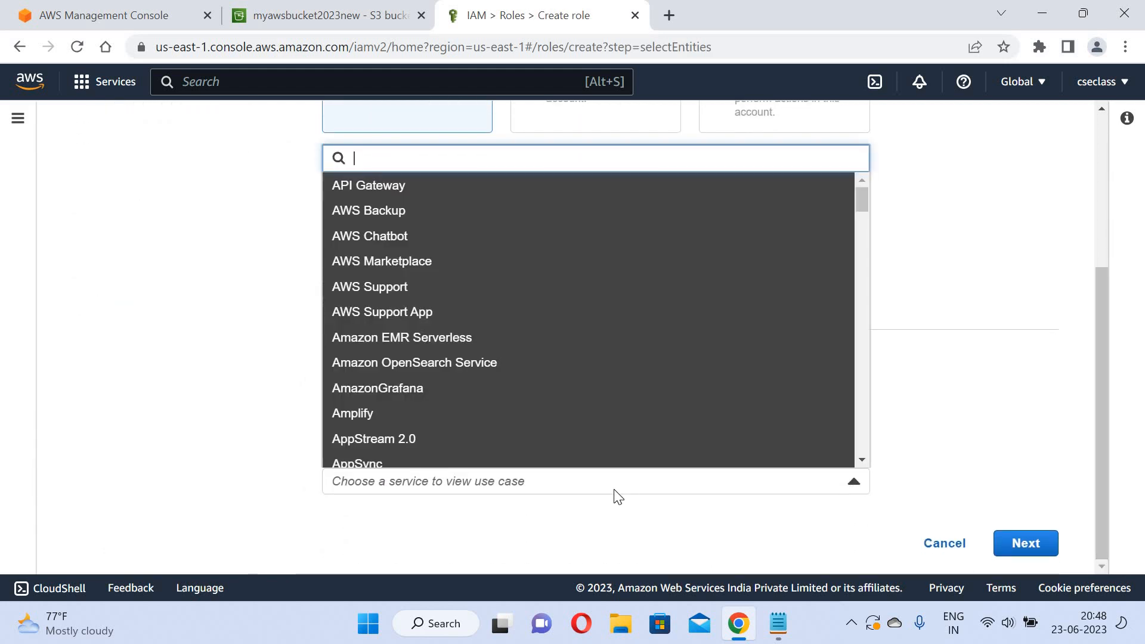
text(Re)
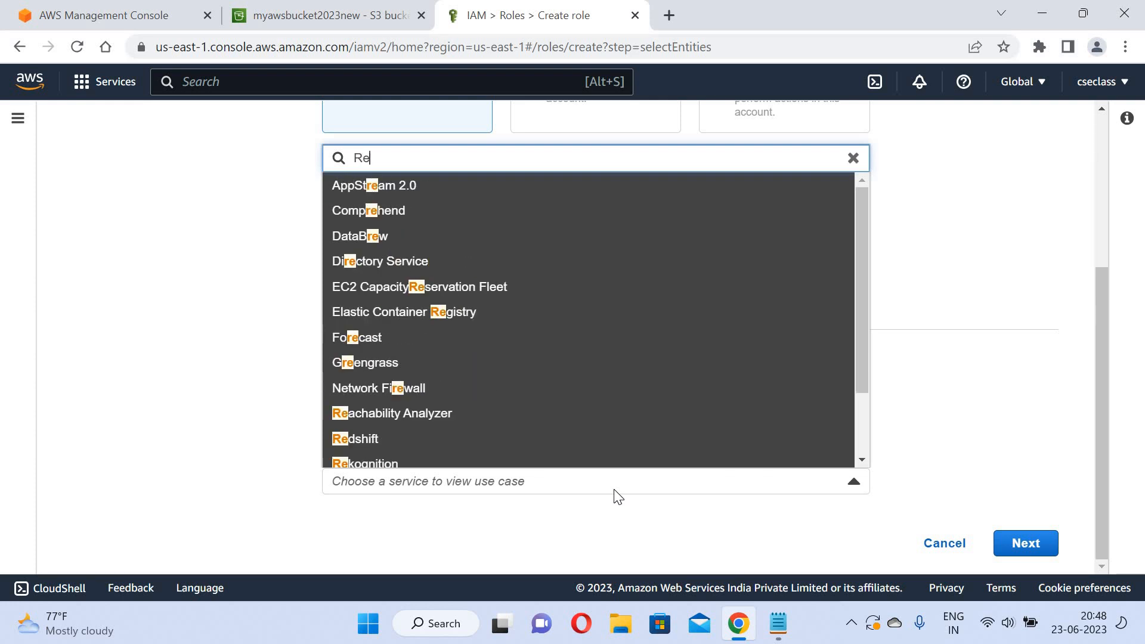
text(d)
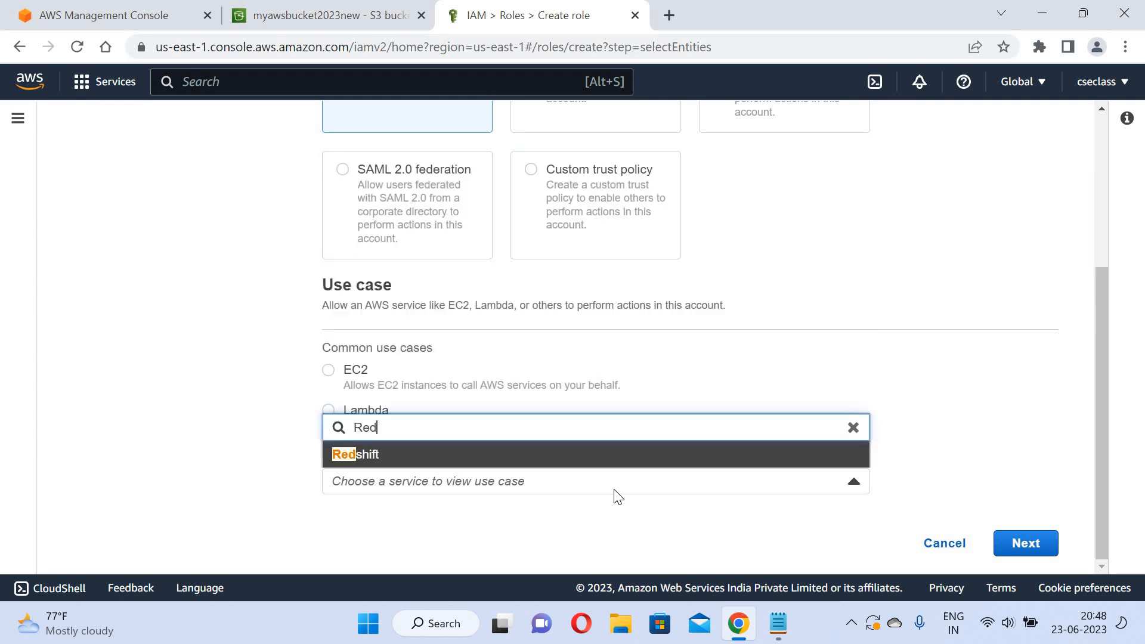
click(494, 458)
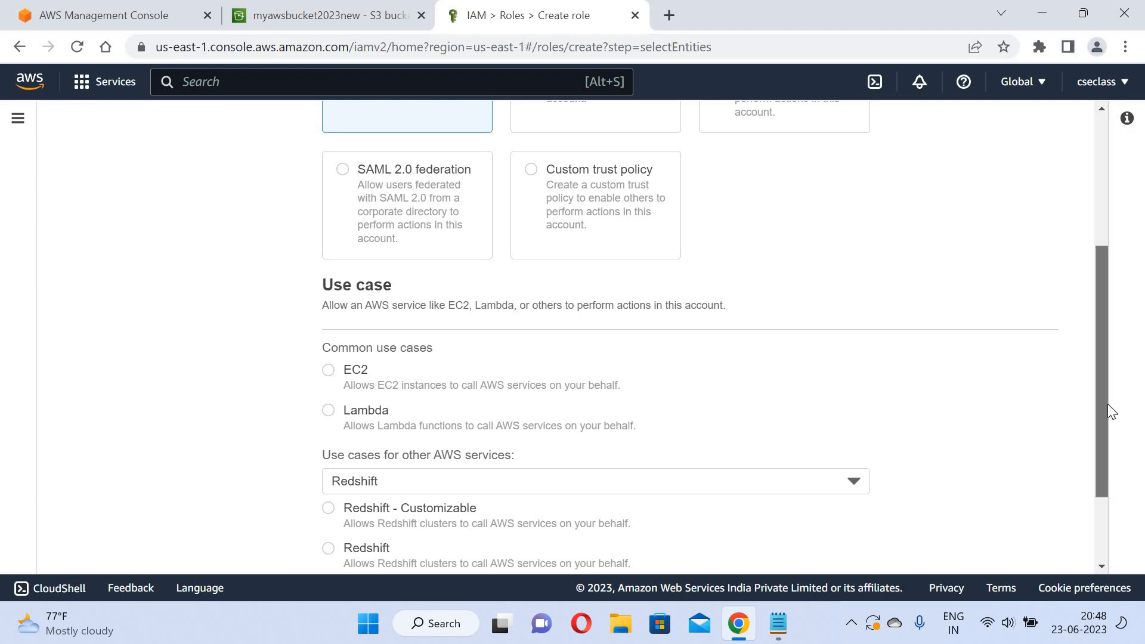
scroll(1108, 403, down, 2)
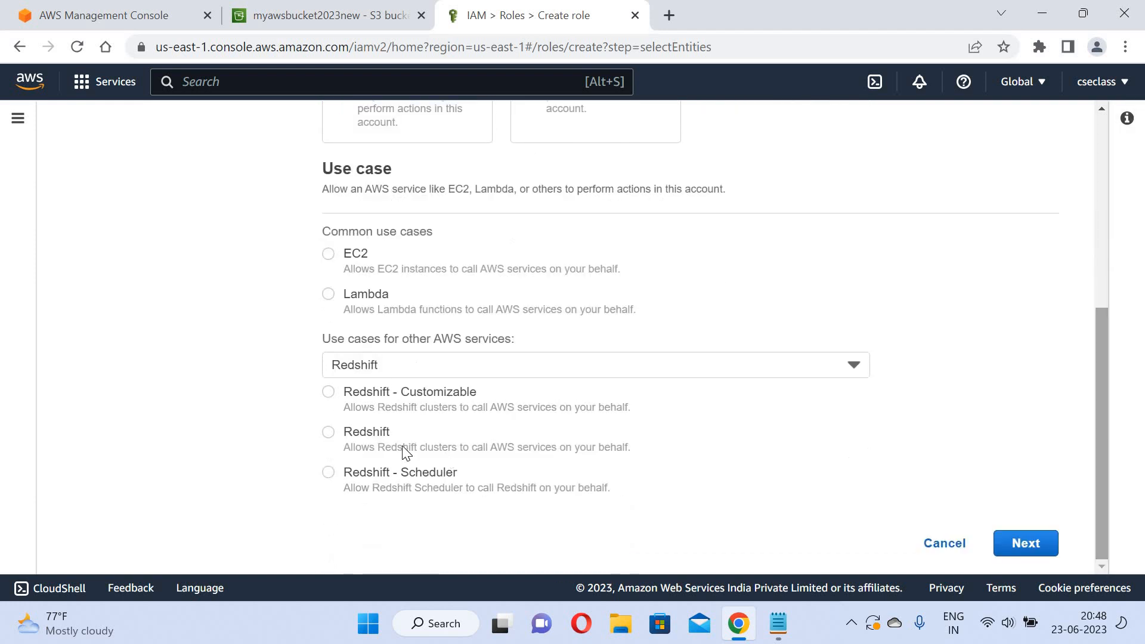
click(343, 395)
click(1035, 545)
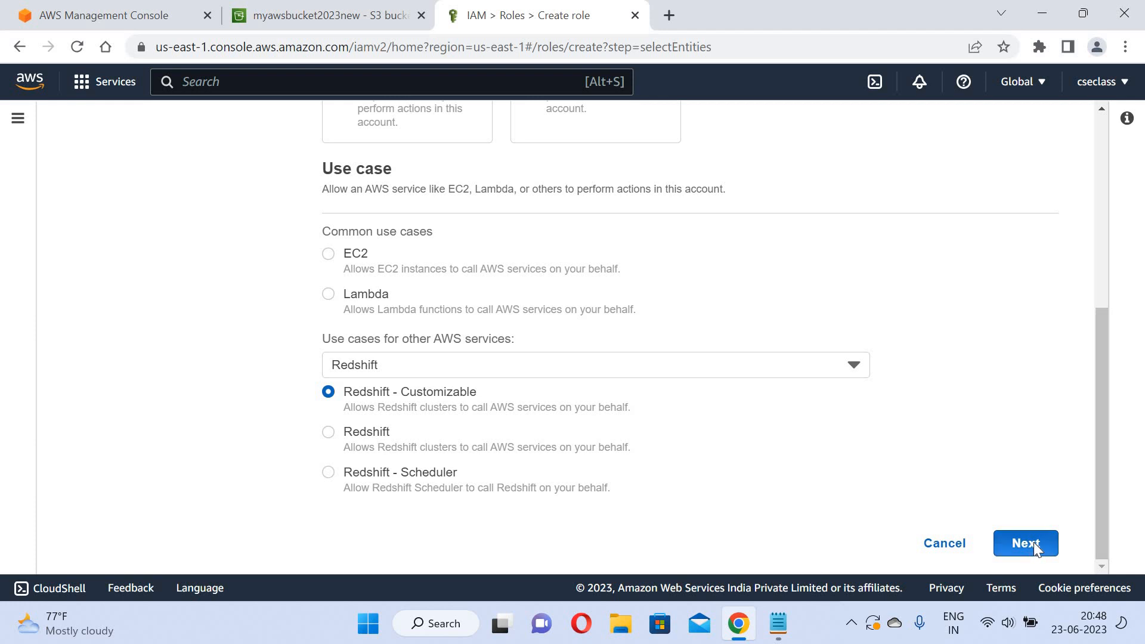
Step: Filter the permissions policies by s3read, attach the Amazon S3 read-only access policy to the role, and proceed to the review
scroll(1105, 185, up, 3)
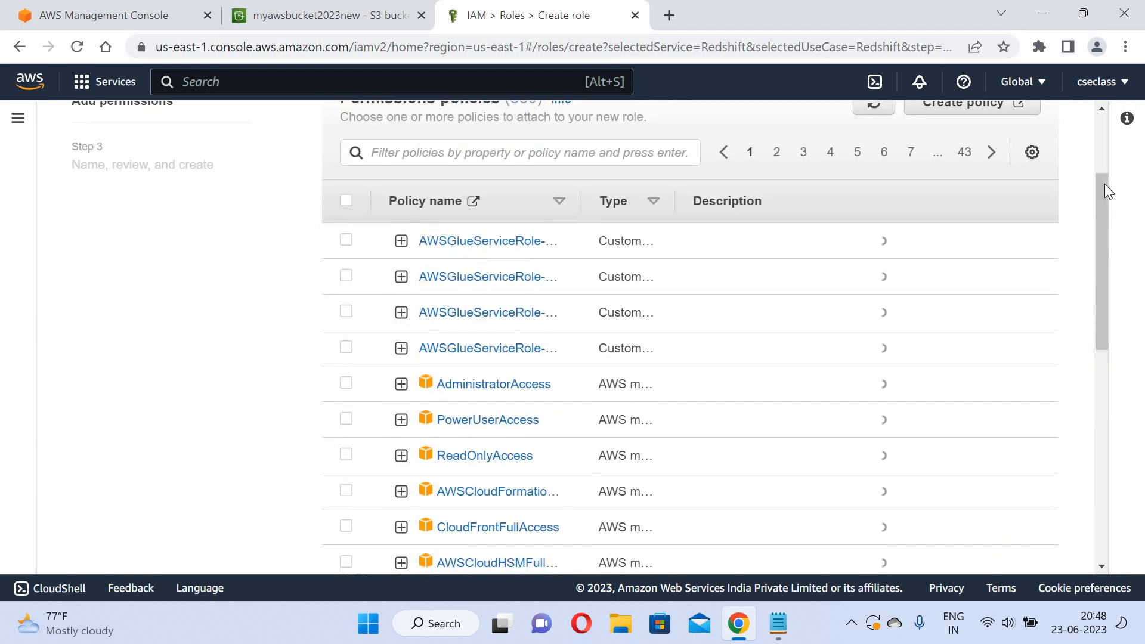
scroll(1105, 184, up, 3)
click(372, 305)
text(s)
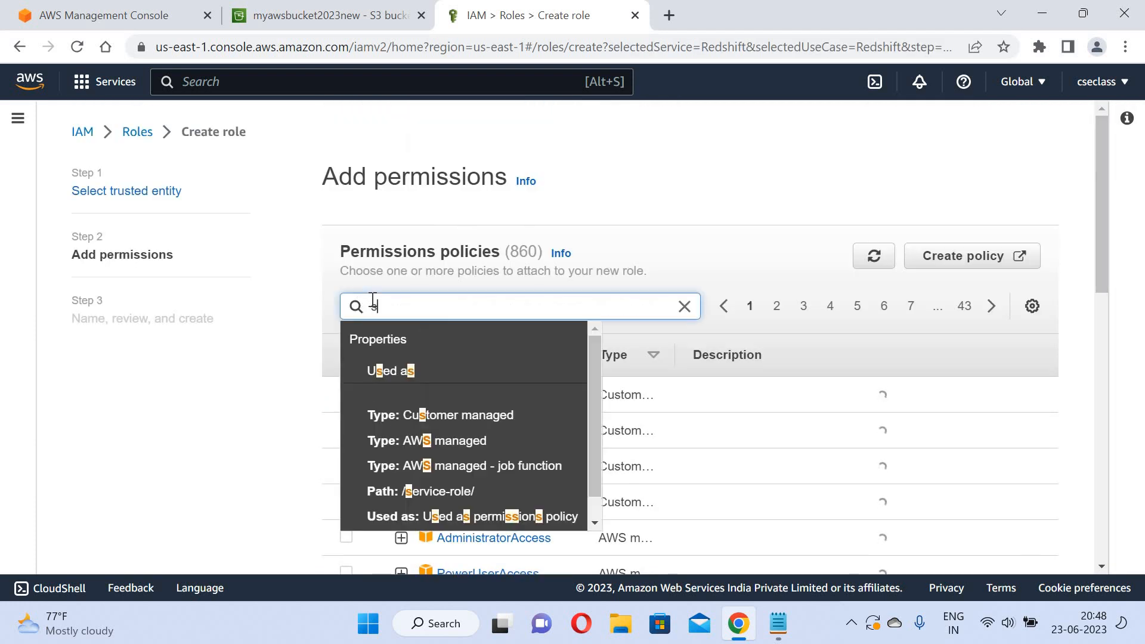
text(3read)
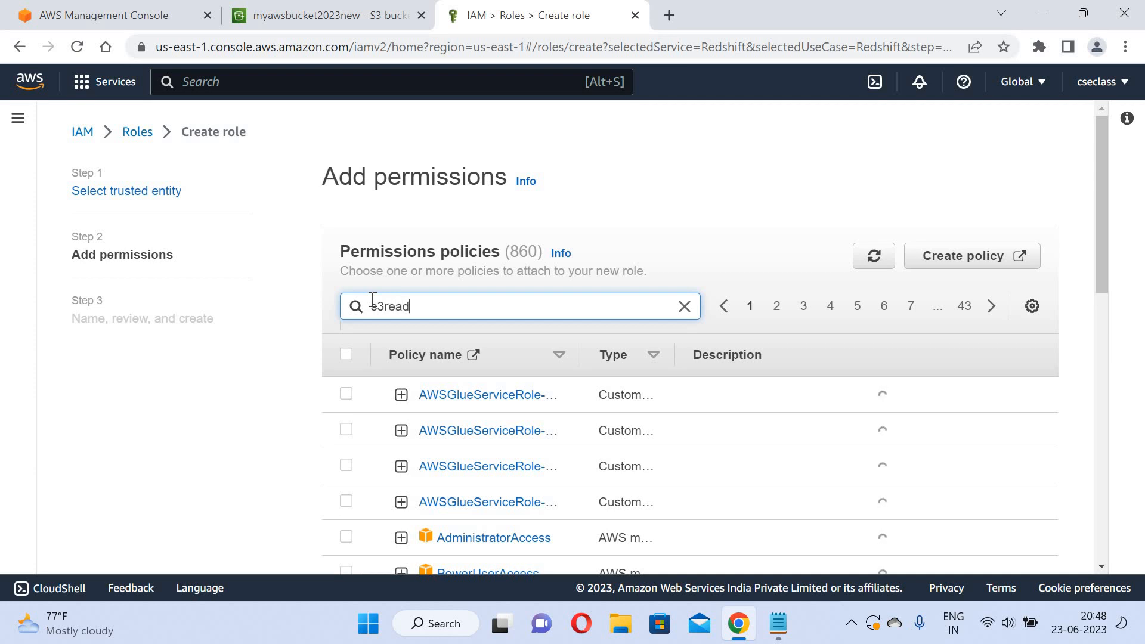
key(Return)
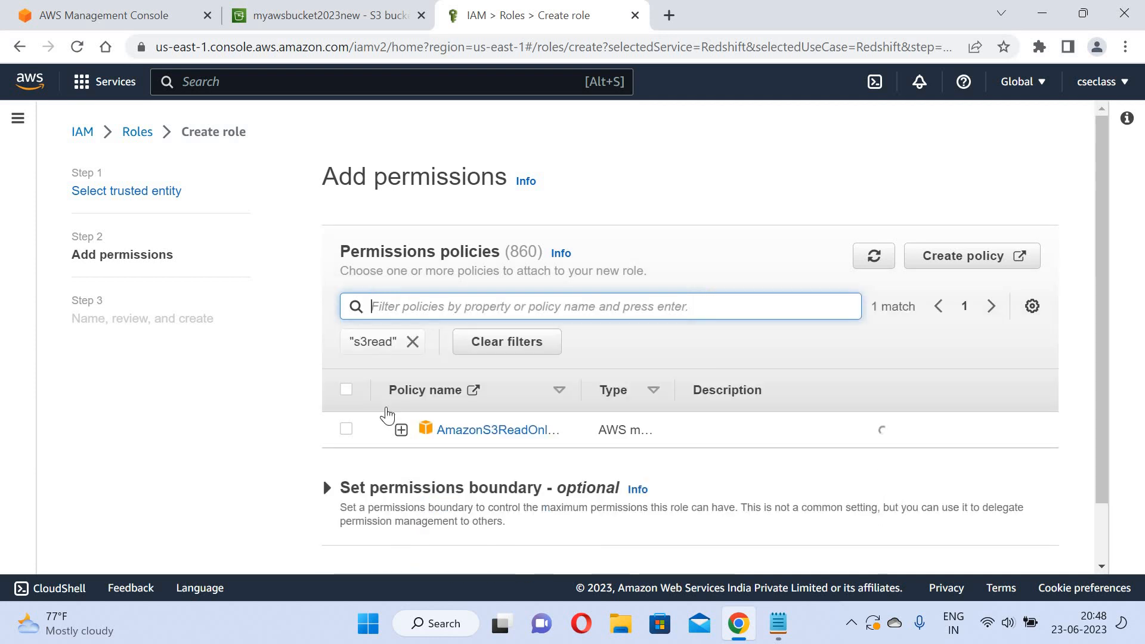
click(347, 431)
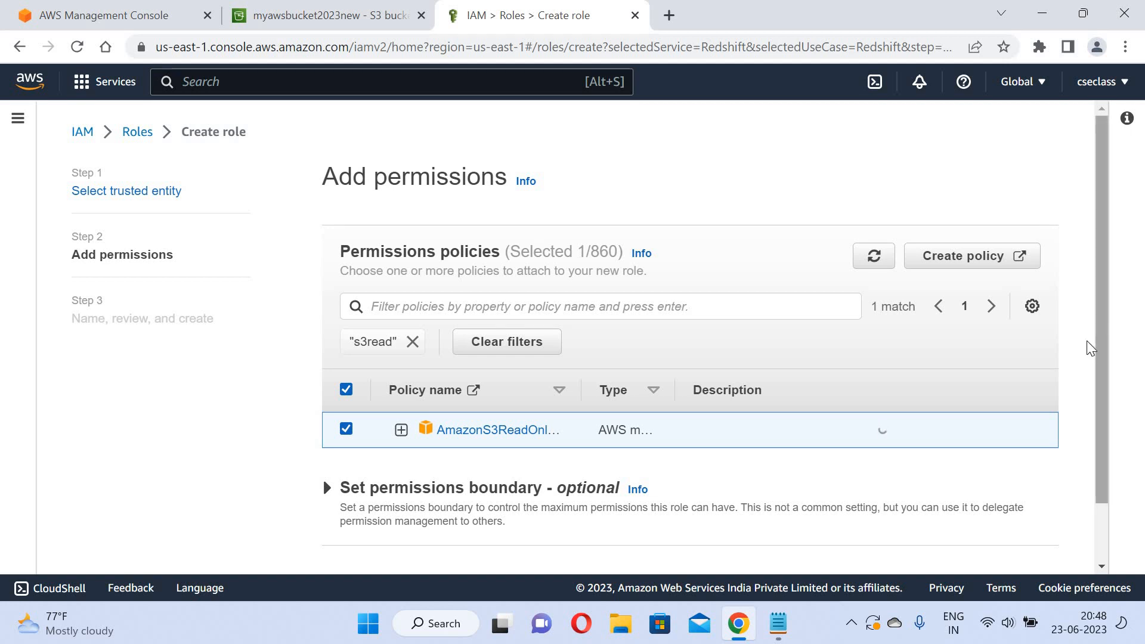
scroll(1092, 348, down, 1)
click(1026, 544)
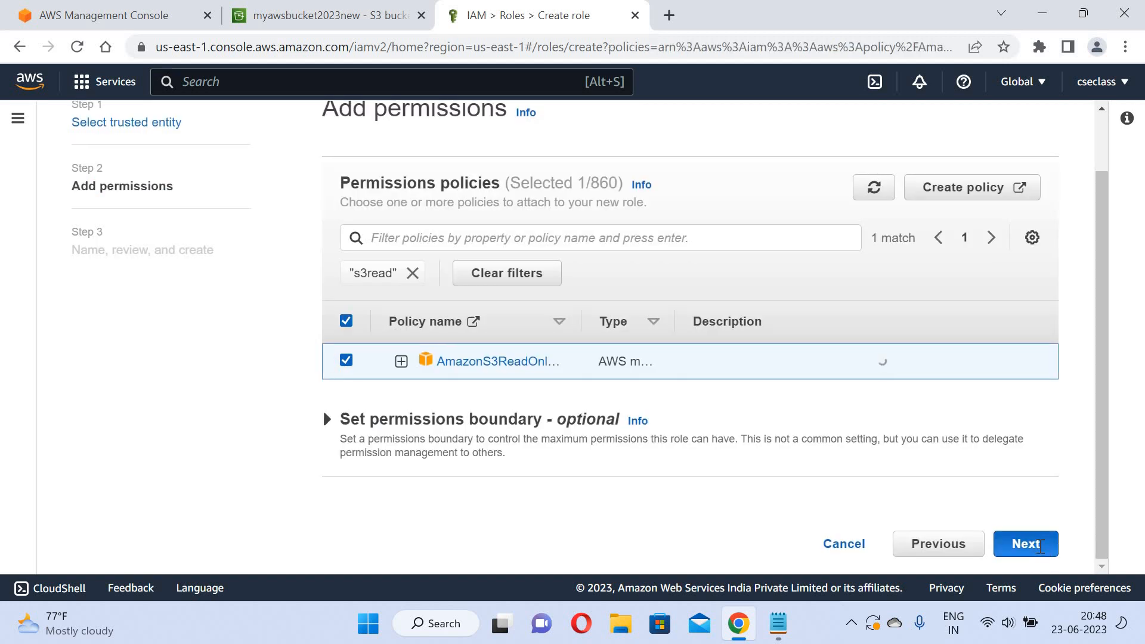
Step: Name the role myawsredshiftrole and try to create it with the S3 read-only policy attached
click(436, 266)
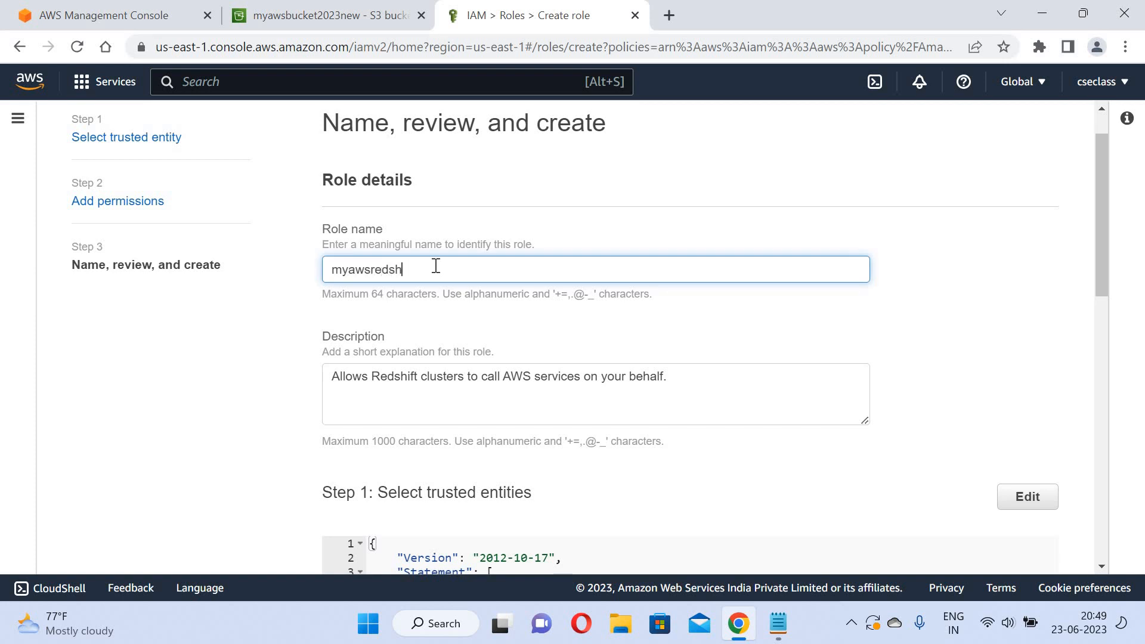
text(myawsredshiftrole)
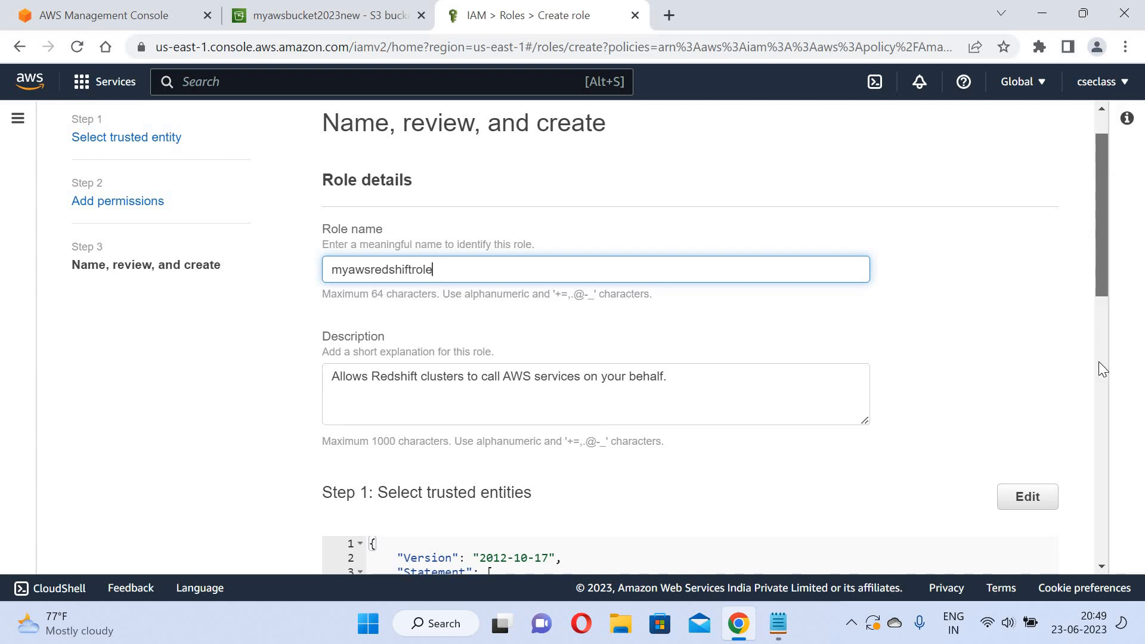
scroll(1099, 362, down, 8)
scroll(1099, 521, down, 3)
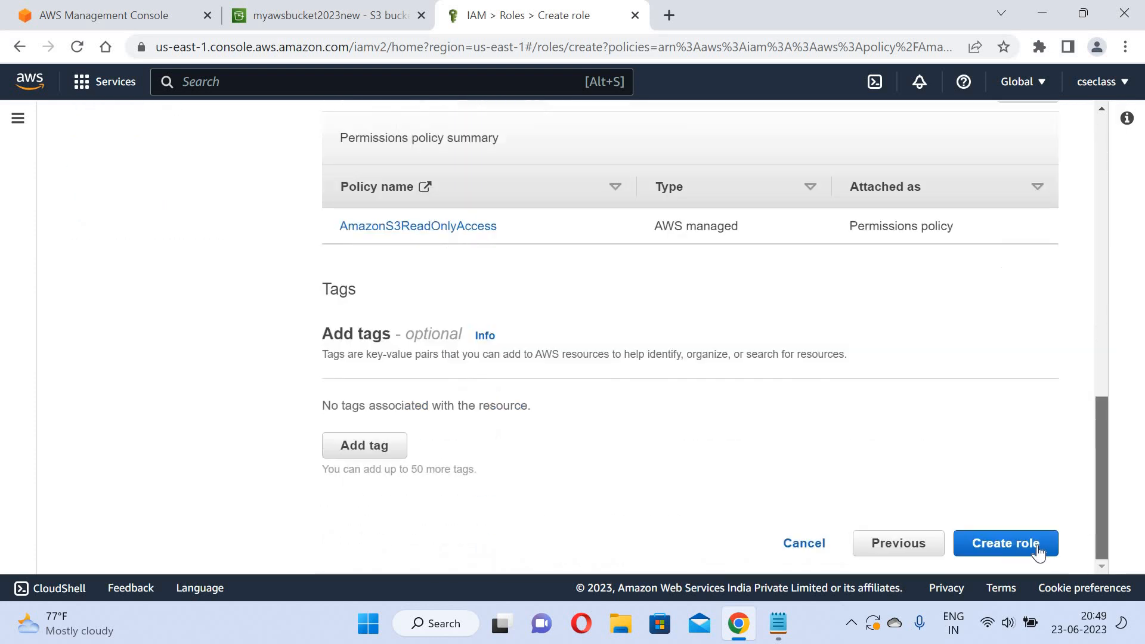
click(1006, 553)
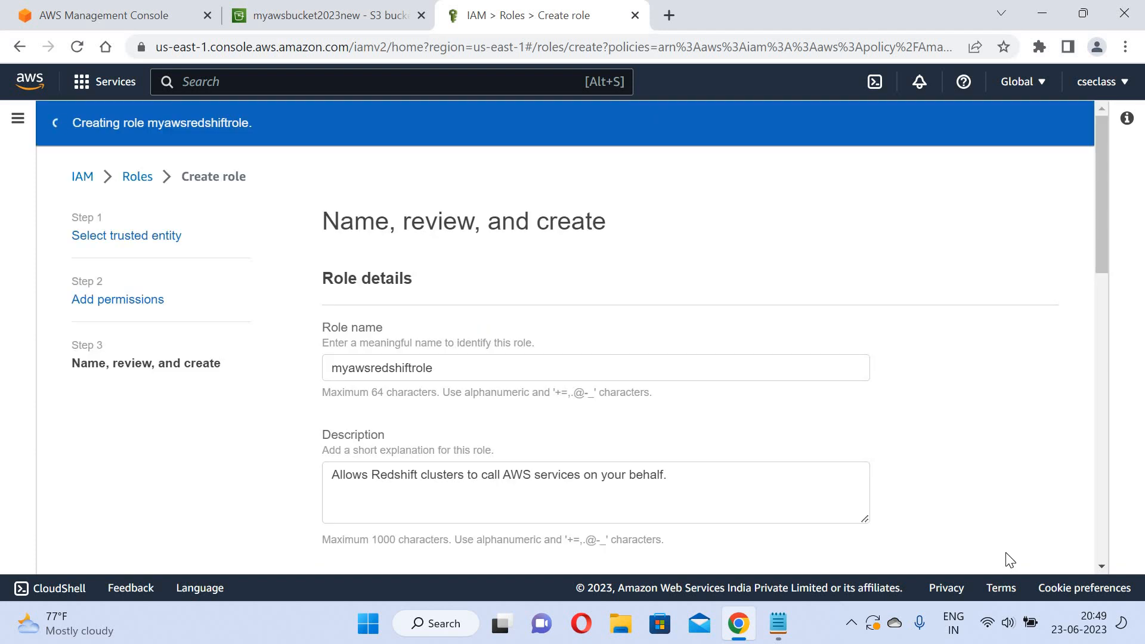
scroll(1102, 519, down, 7)
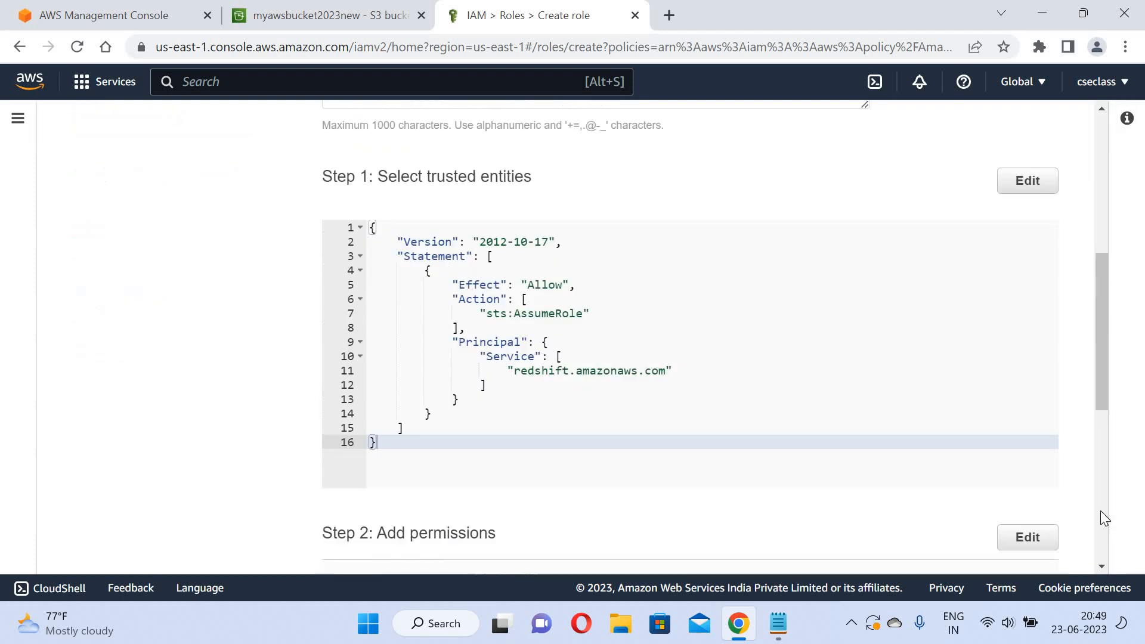
scroll(1102, 512, down, 6)
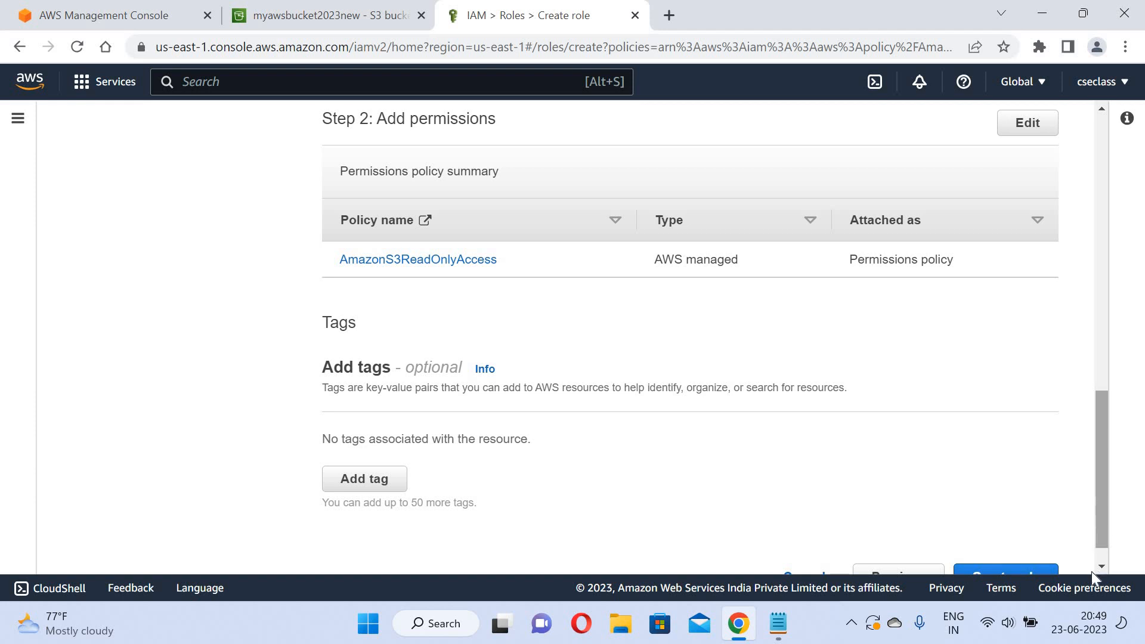
scroll(1092, 572, down, 1)
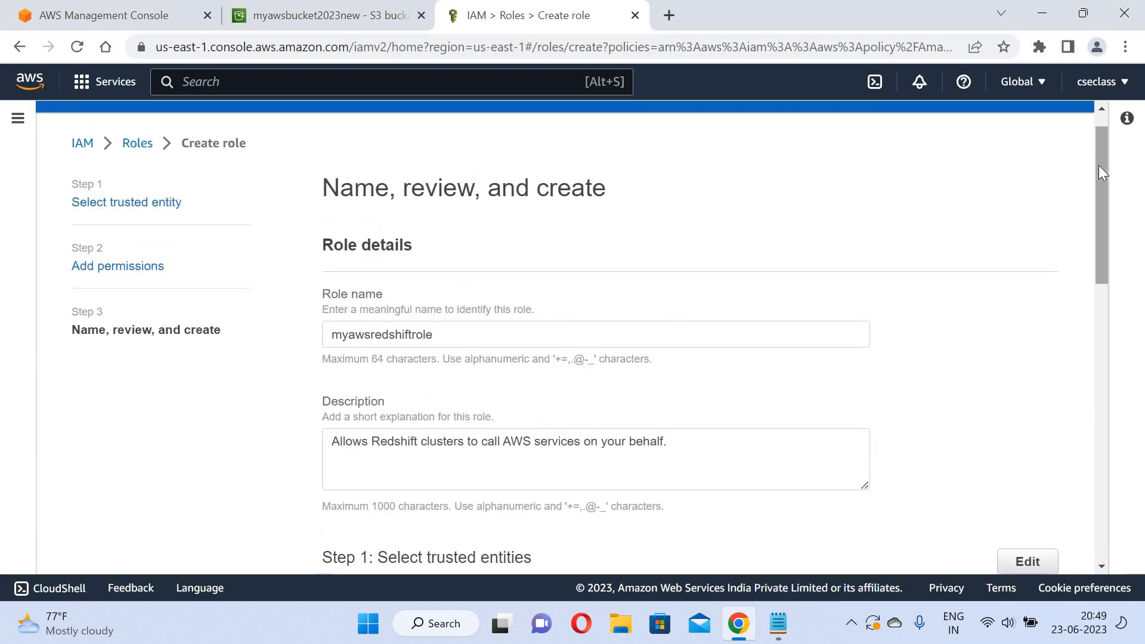
drag(1101, 163, 1103, 123)
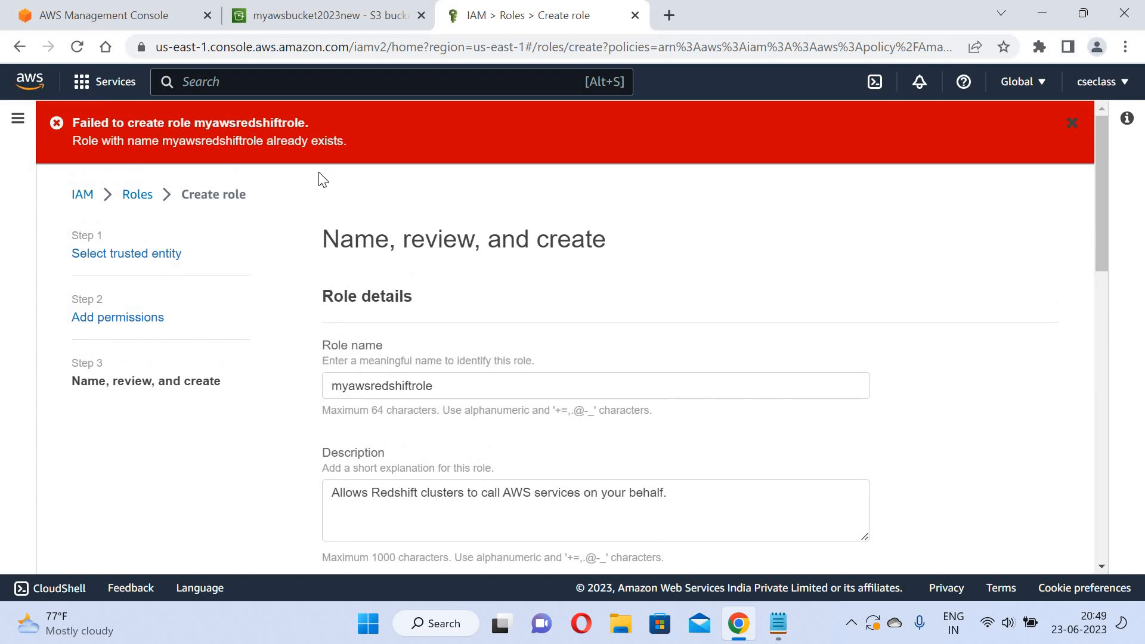
Step: Change the role name to myawsredshiftrole2023, create the role, and dismiss the notification
click(441, 380)
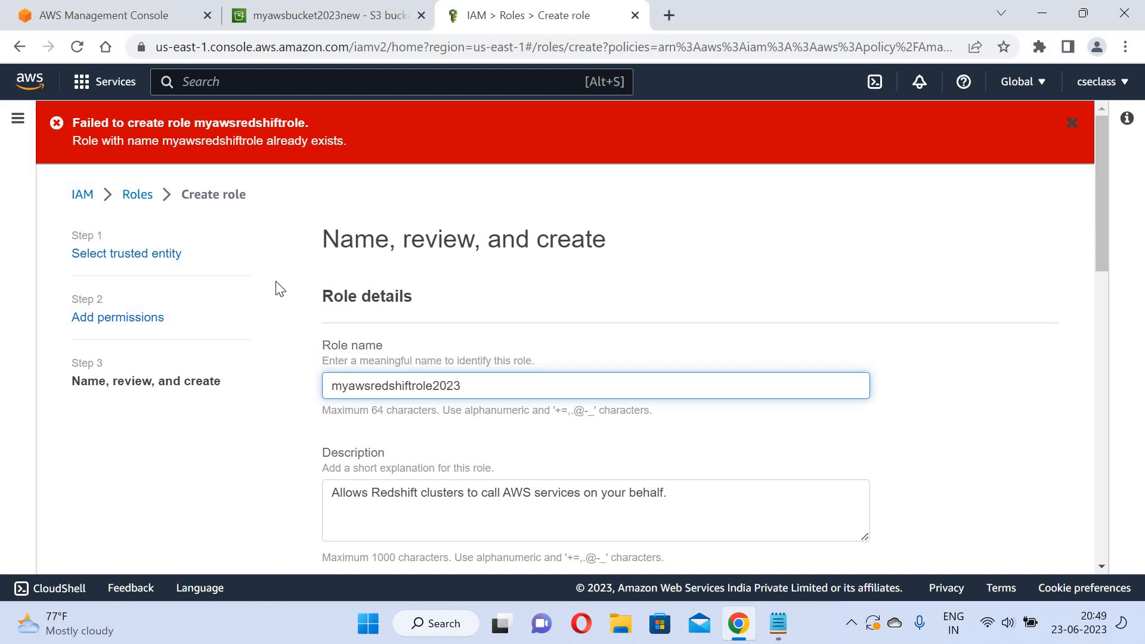
click(1073, 123)
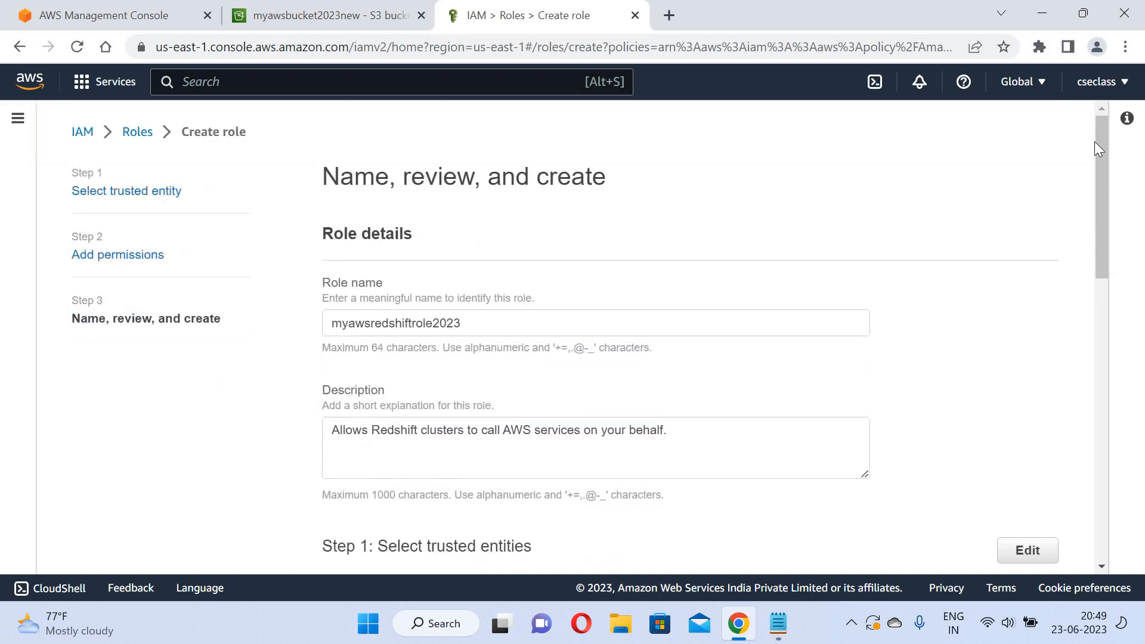
scroll(1091, 345, down, 14)
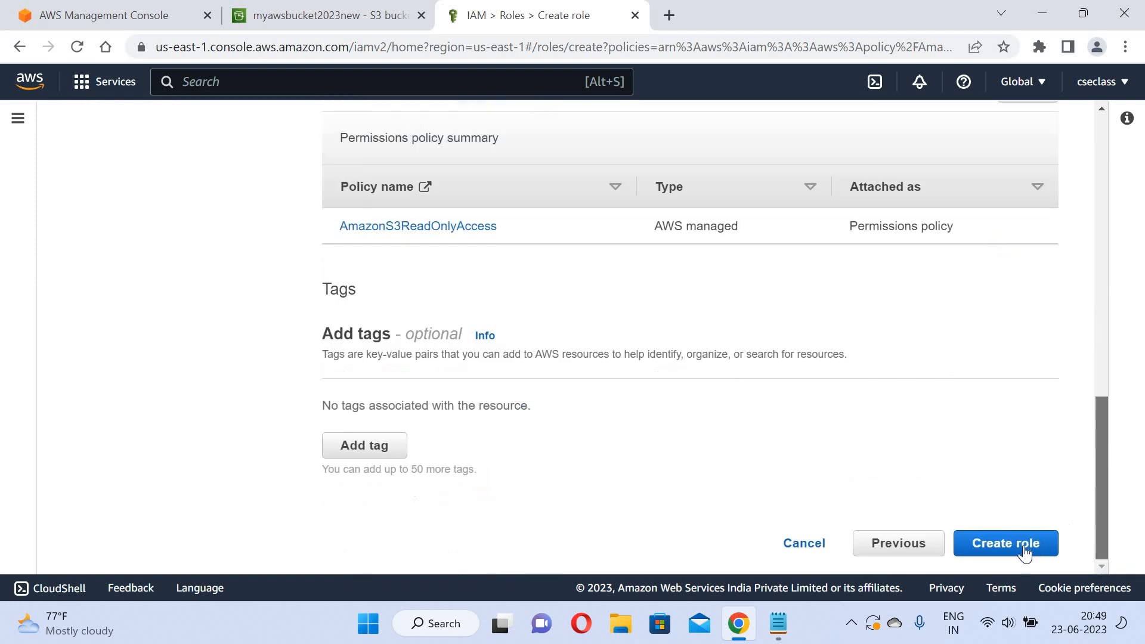
click(1023, 547)
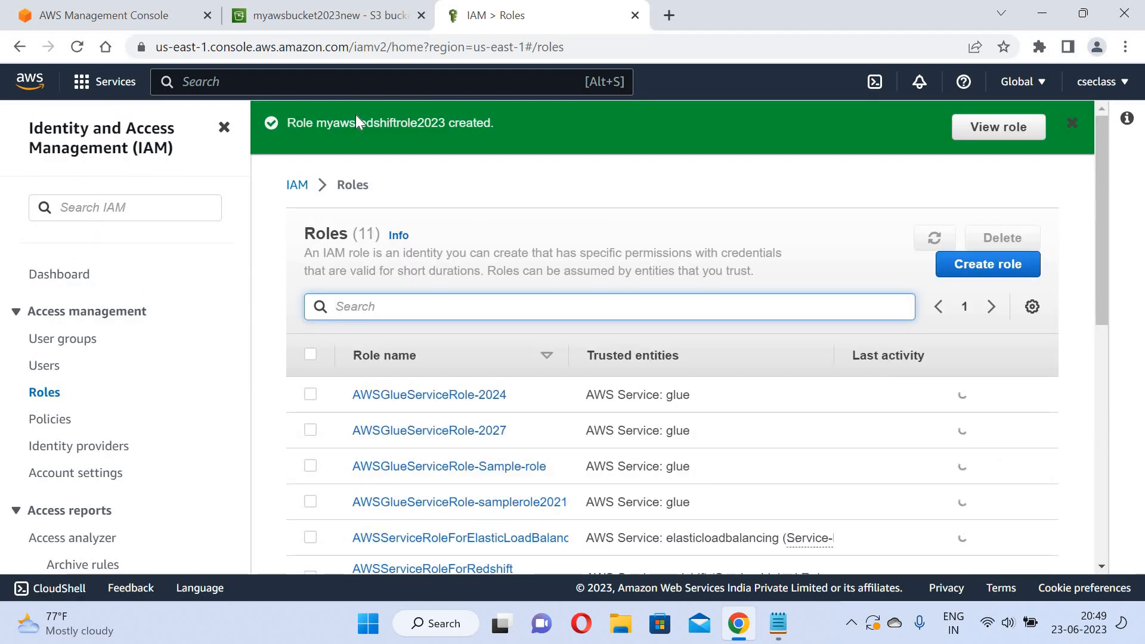
click(1073, 124)
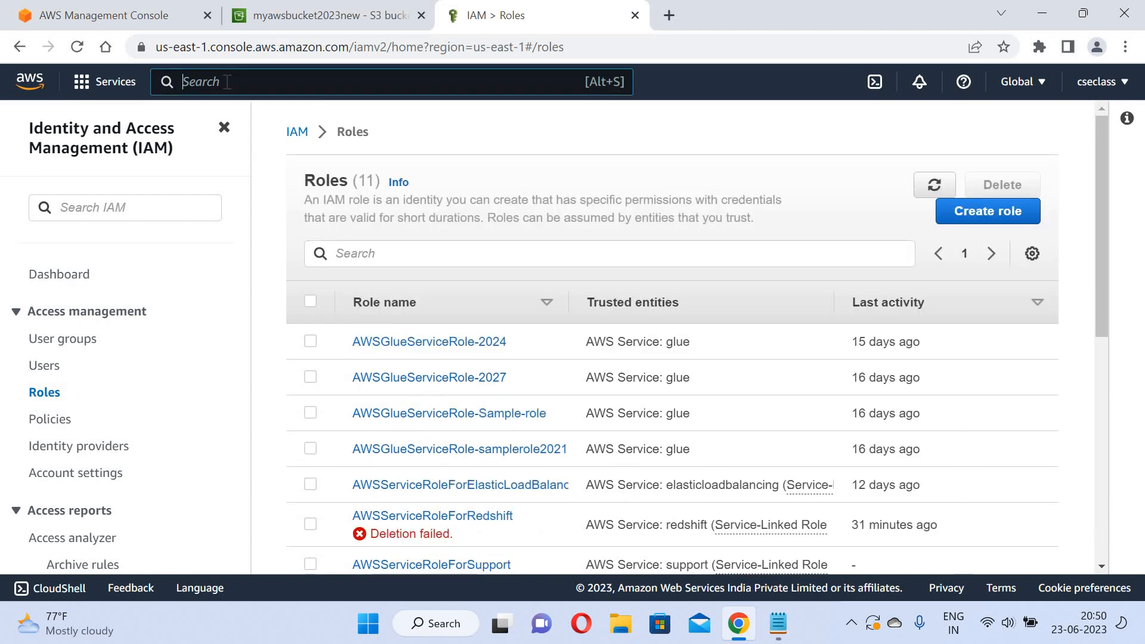
Step: Search the AWS services for redshift and open Amazon Redshift in a new browser tab
text(red)
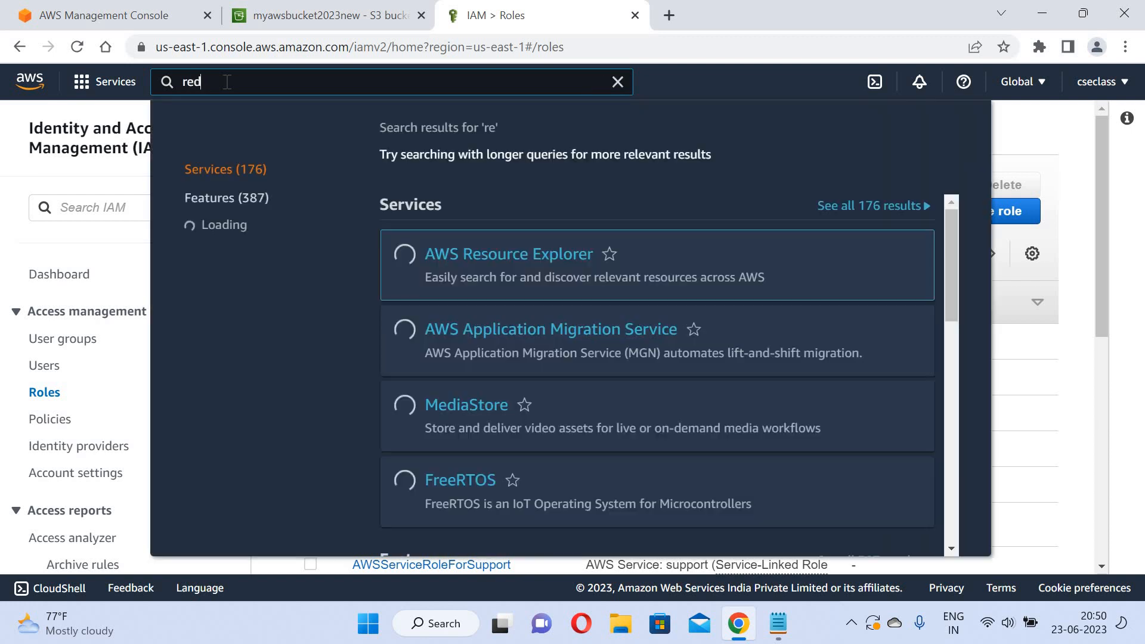
text(shift)
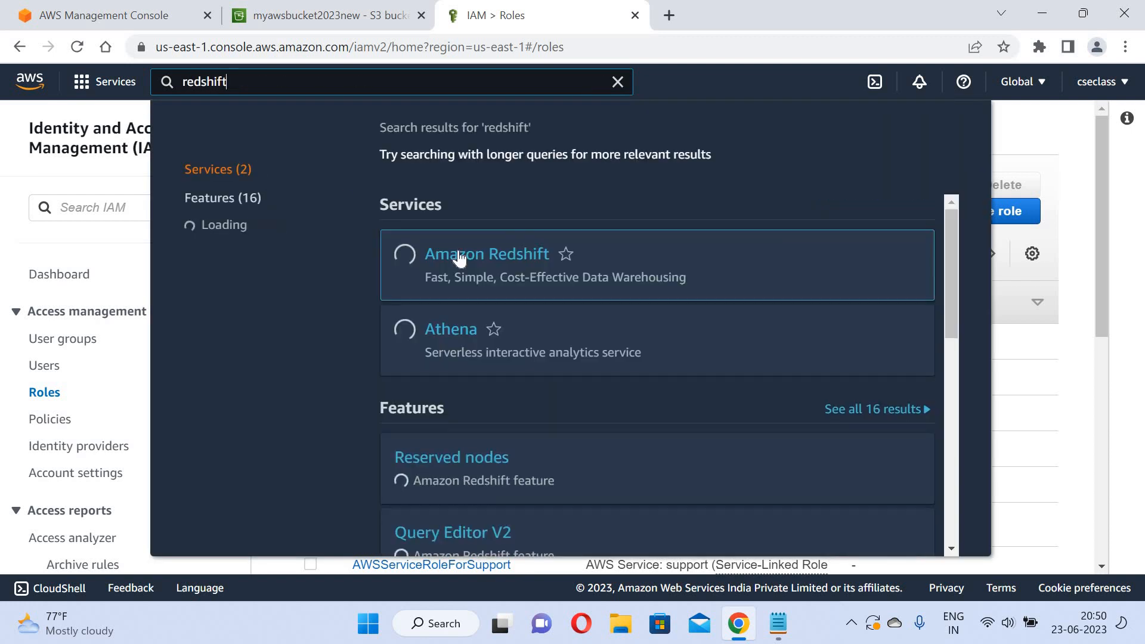
right_click(469, 258)
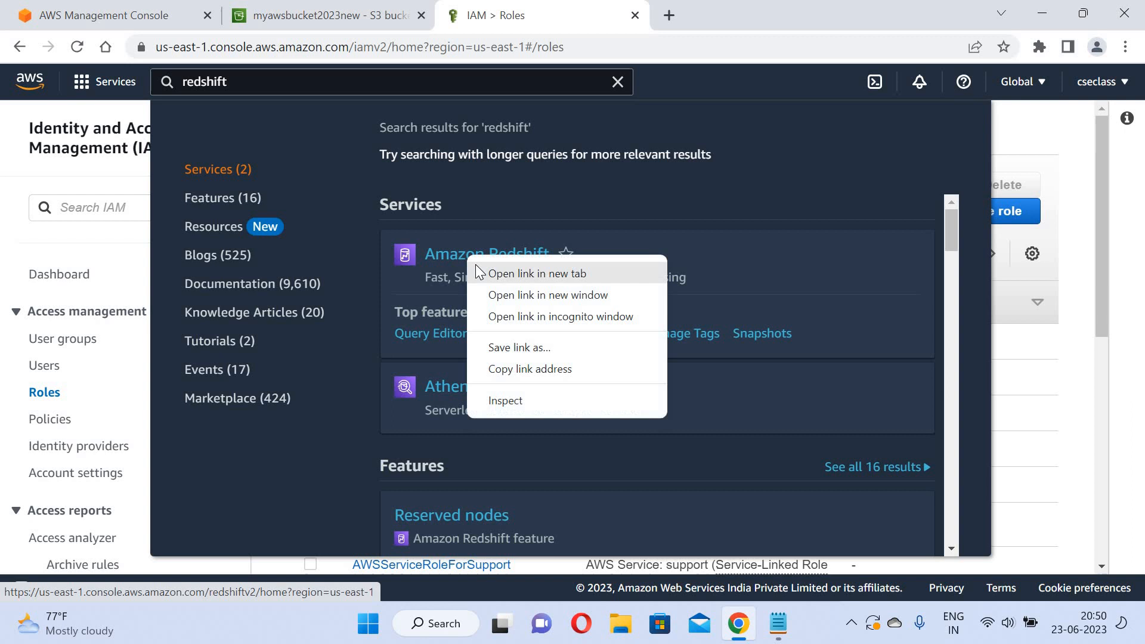
key(Return)
click(779, 7)
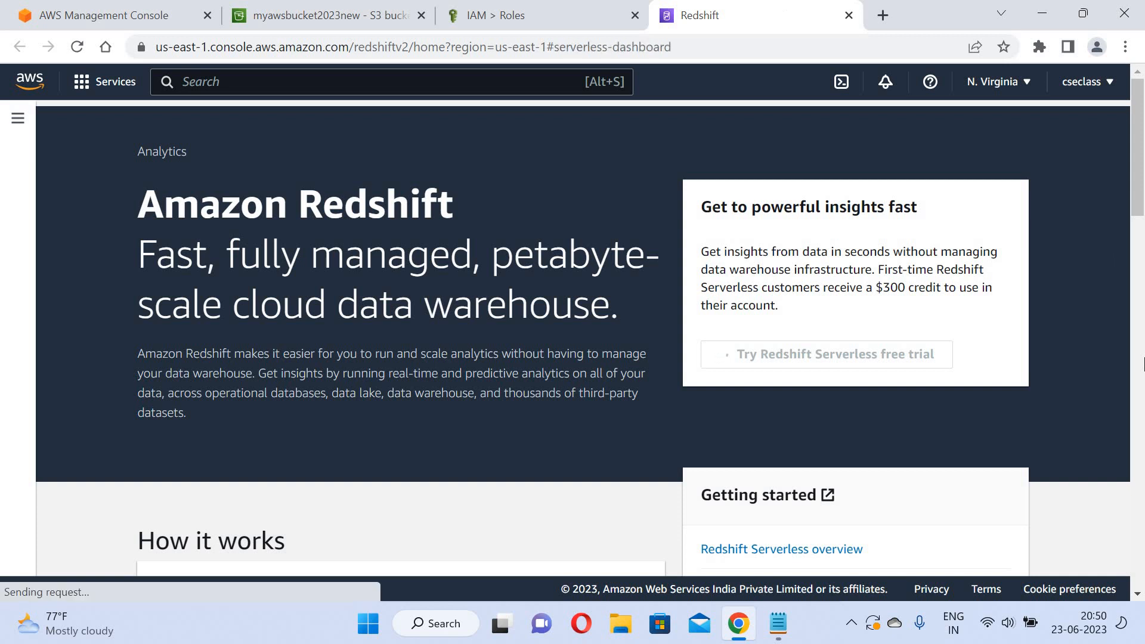
click(1138, 272)
click(1140, 181)
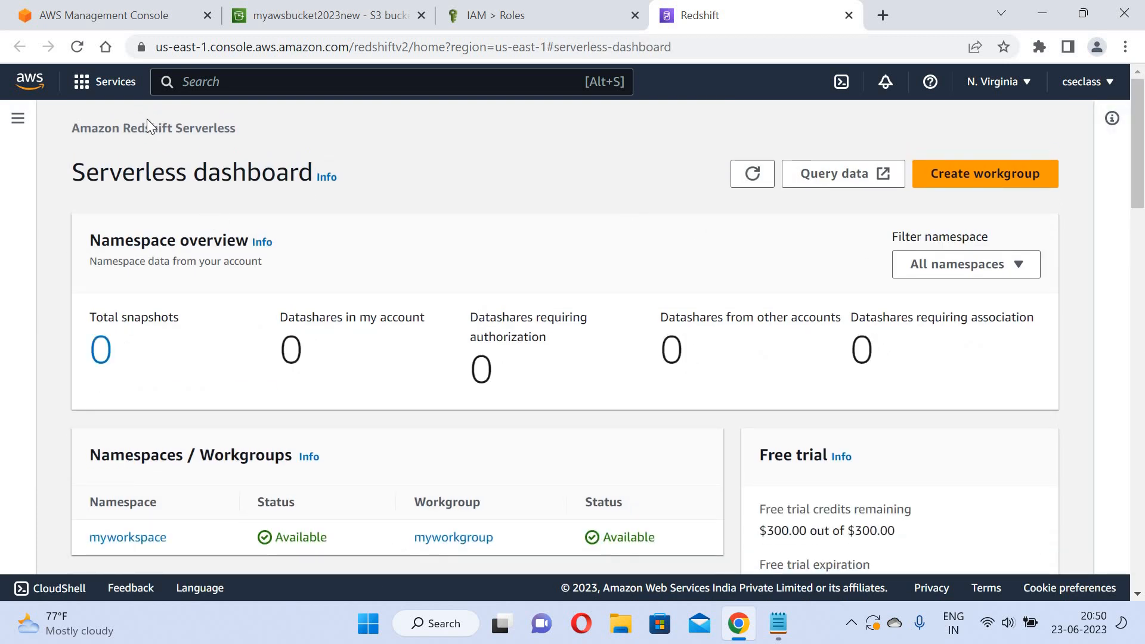
Step: Go from the serverless dashboard to the Amazon Redshift landing page and bring up its cluster creation section
click(18, 119)
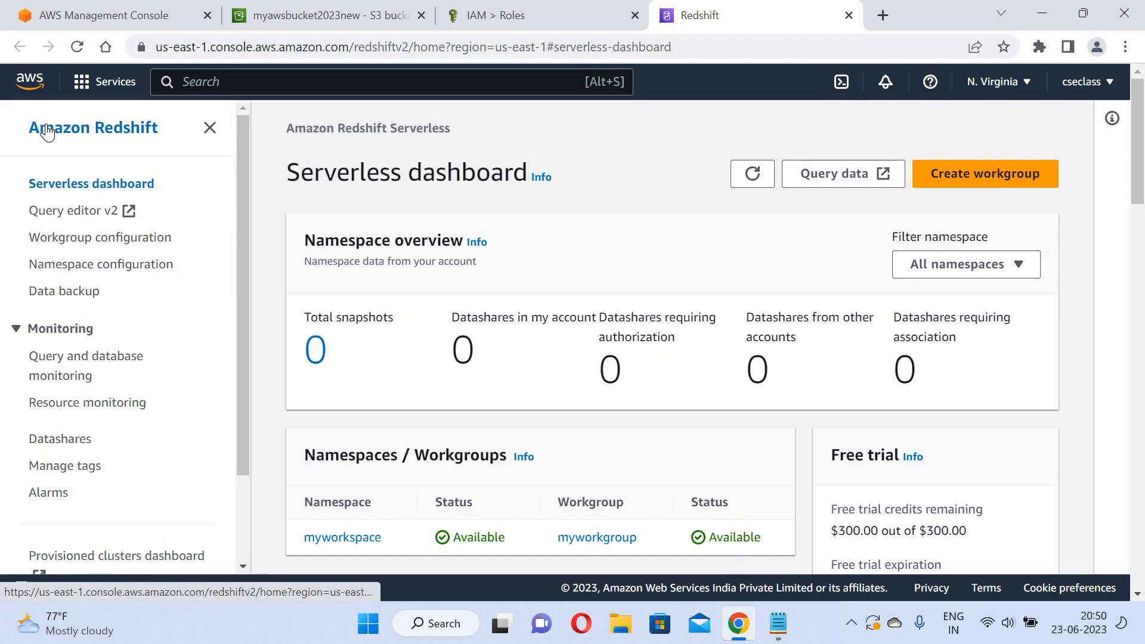
click(93, 128)
scroll(895, 388, down, 9)
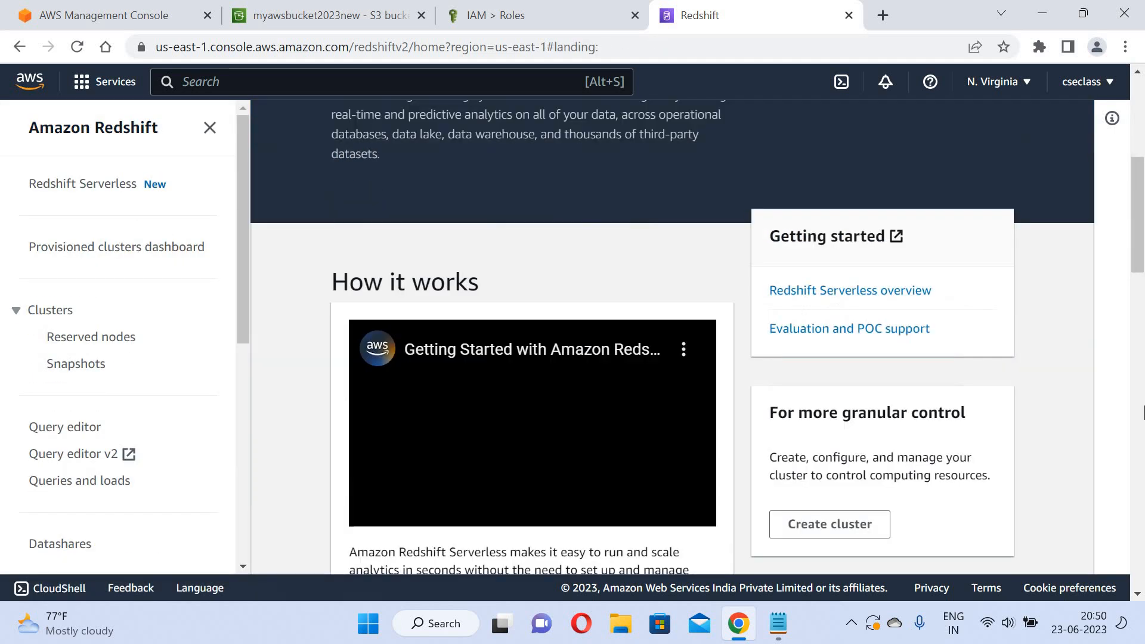
Step: Start creating a provisioned Redshift cluster and set its identifier to myredshiftcluster
click(838, 420)
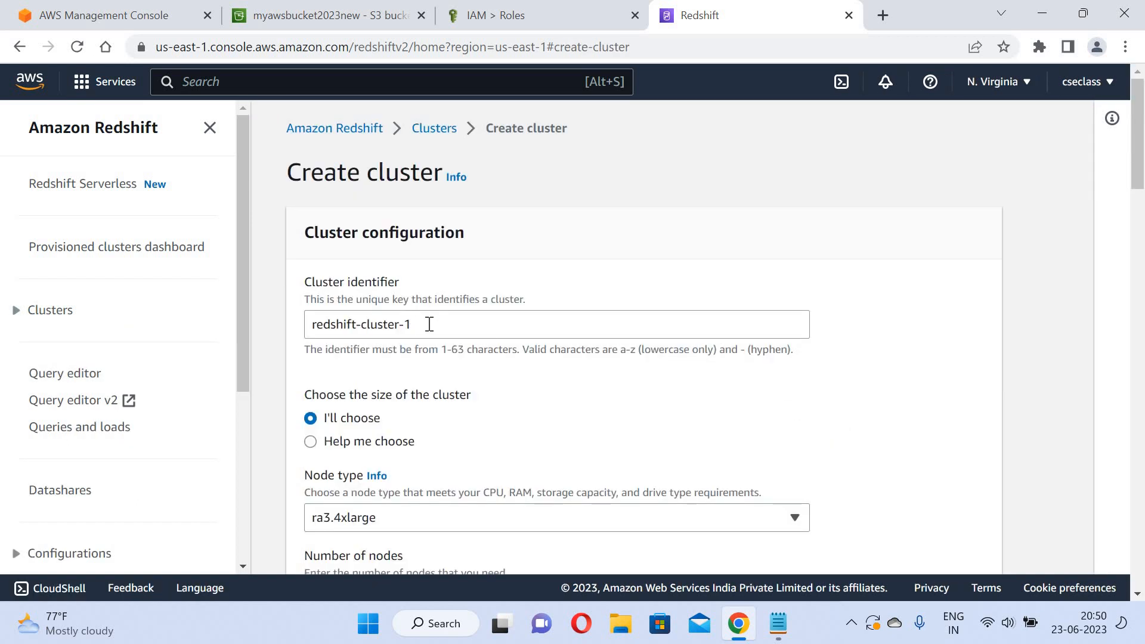
click(429, 324)
key(ctrl+a)
text(m)
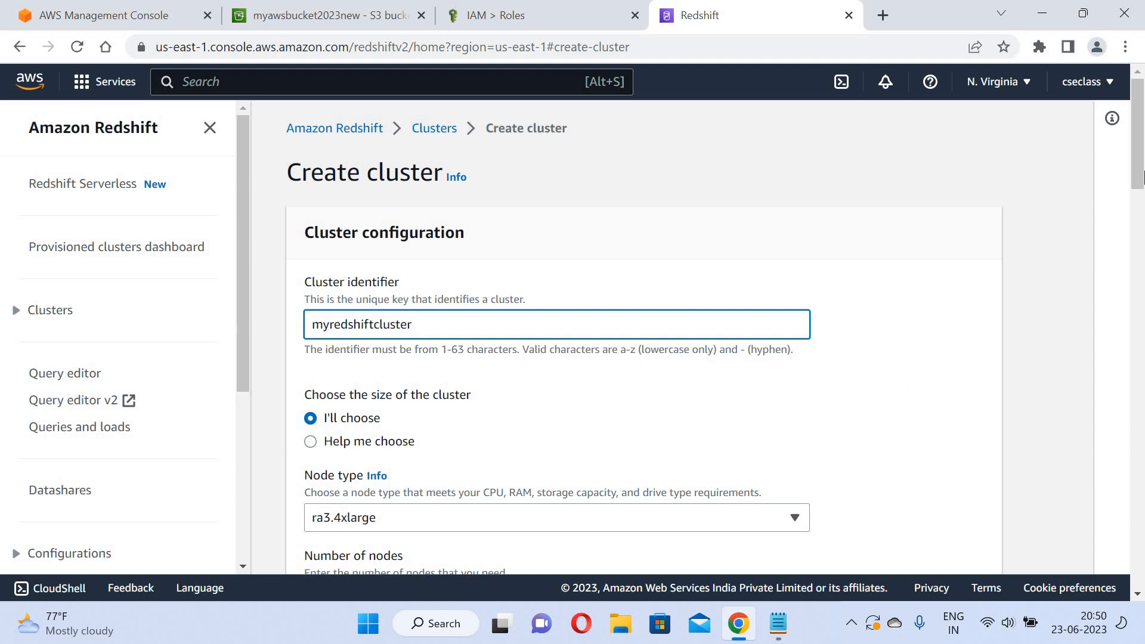
Step: Choose dc2.large as the cluster's node type
scroll(740, 280, down, 3)
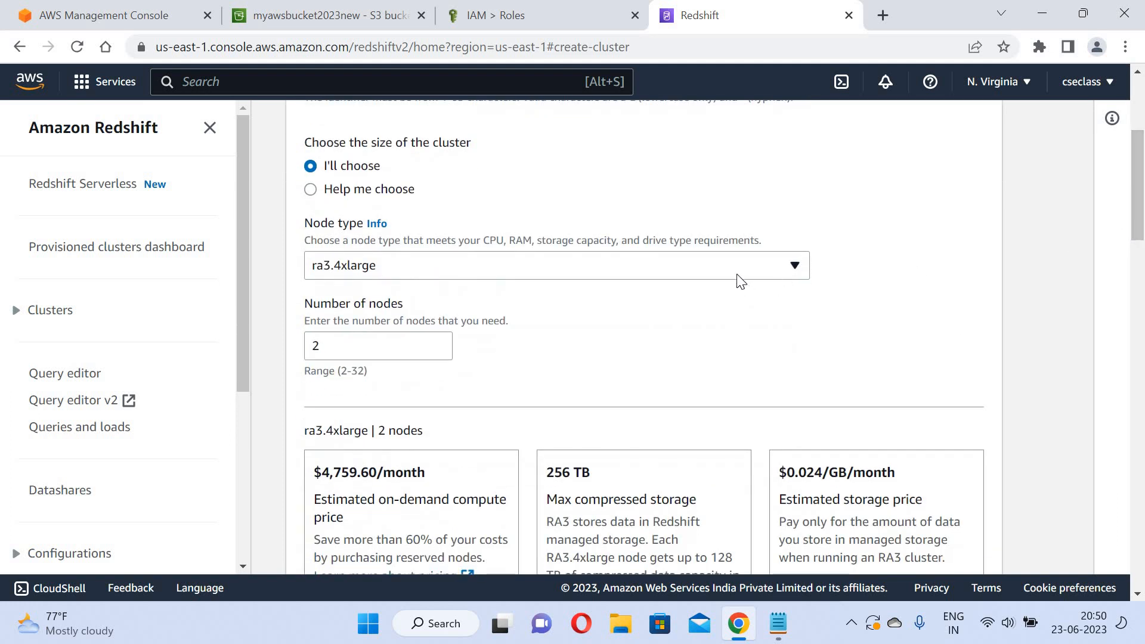
click(738, 273)
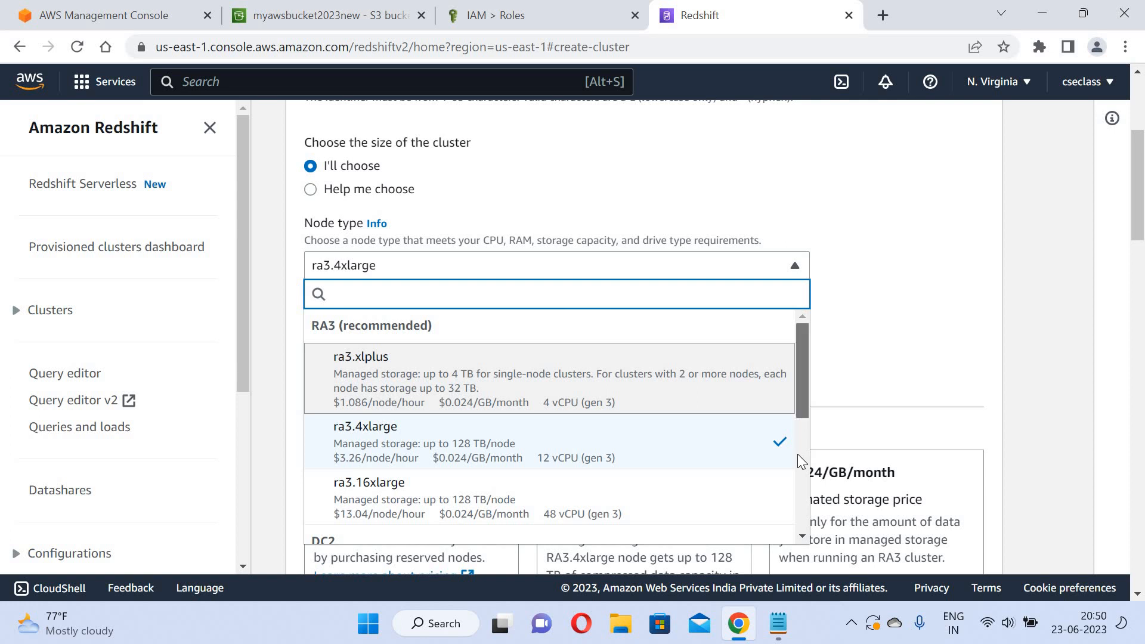
scroll(797, 454, down, 3)
click(491, 405)
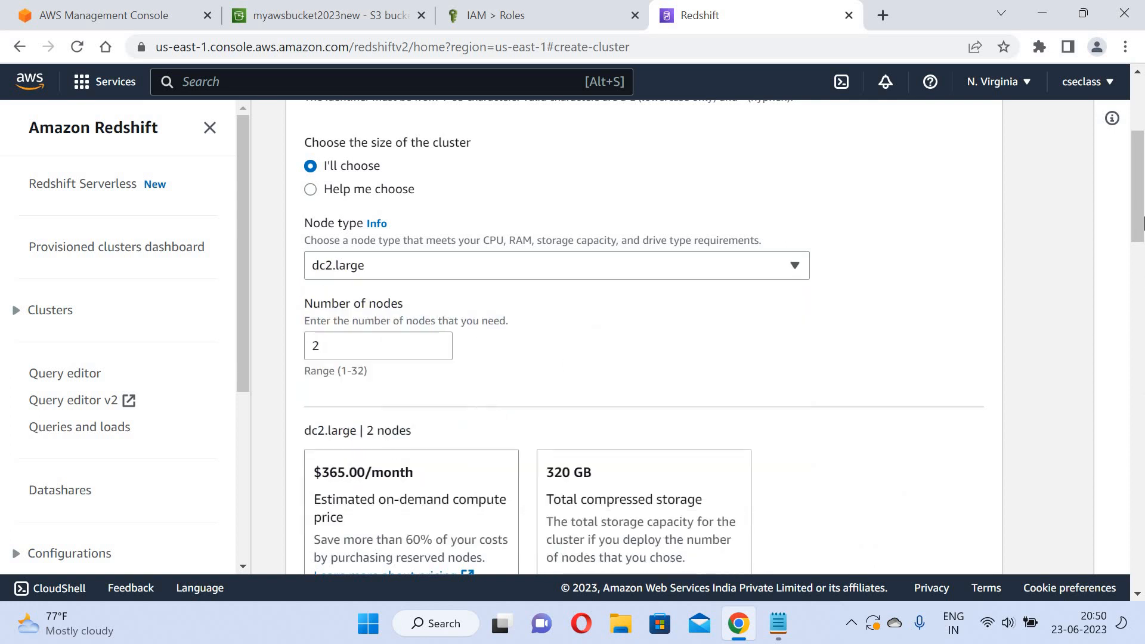
Step: Enter the admin user password in the cluster's database configurations
click(1144, 340)
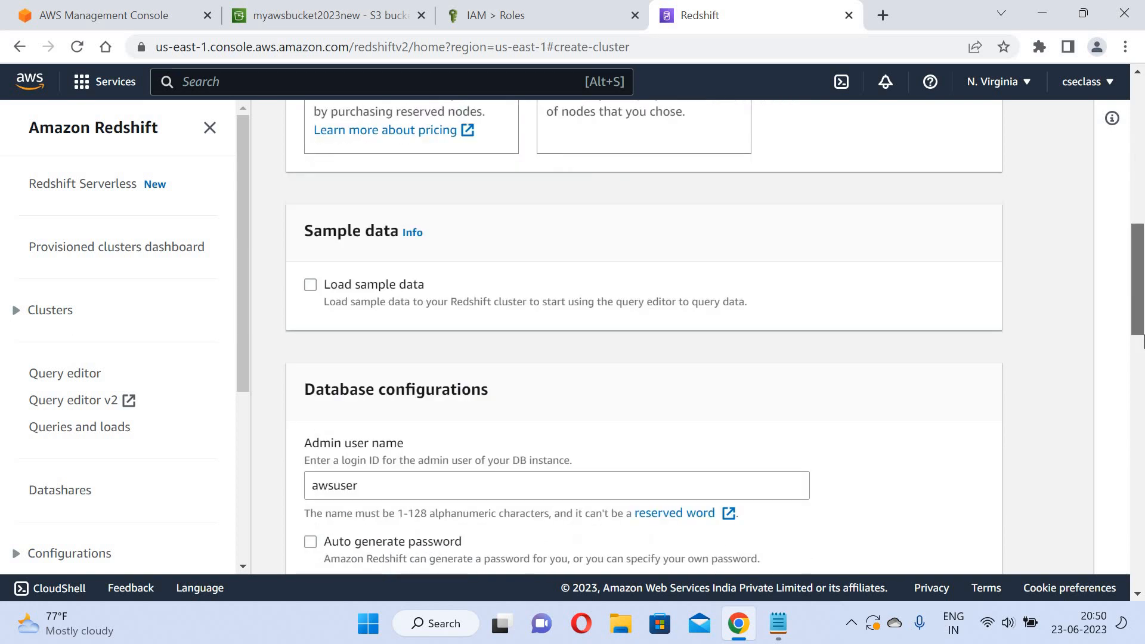
scroll(656, 337, down, 3)
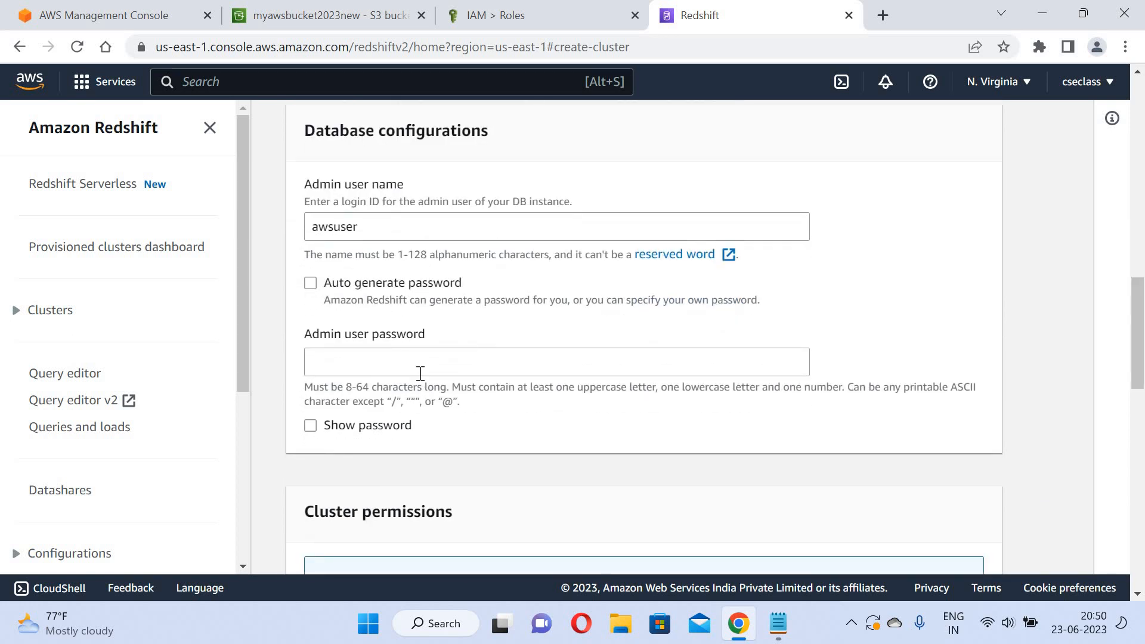
click(423, 370)
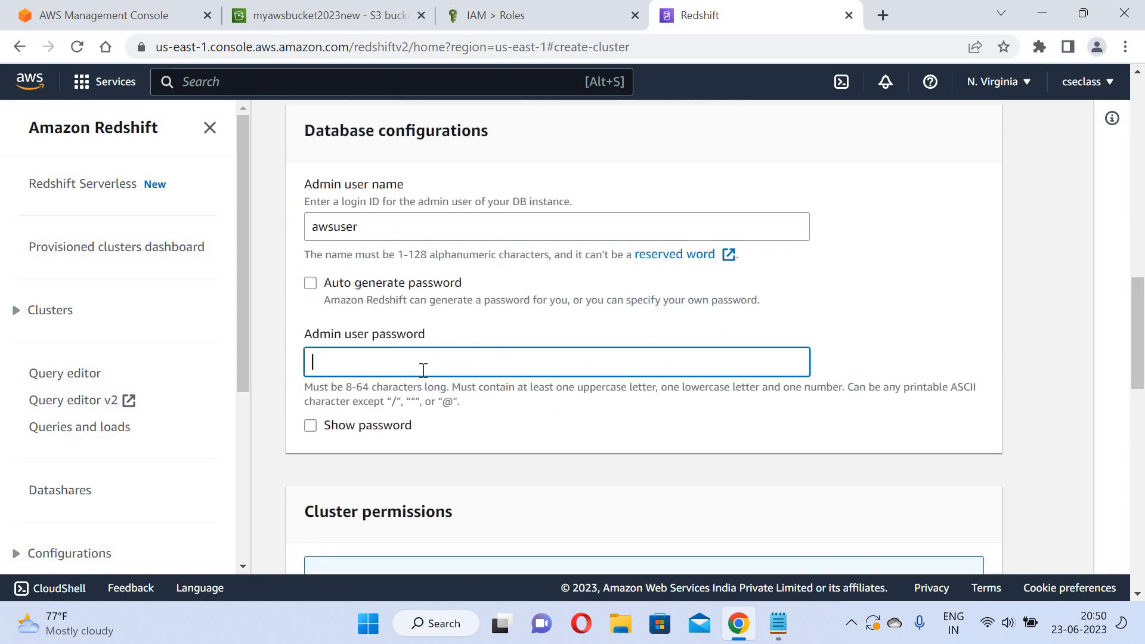
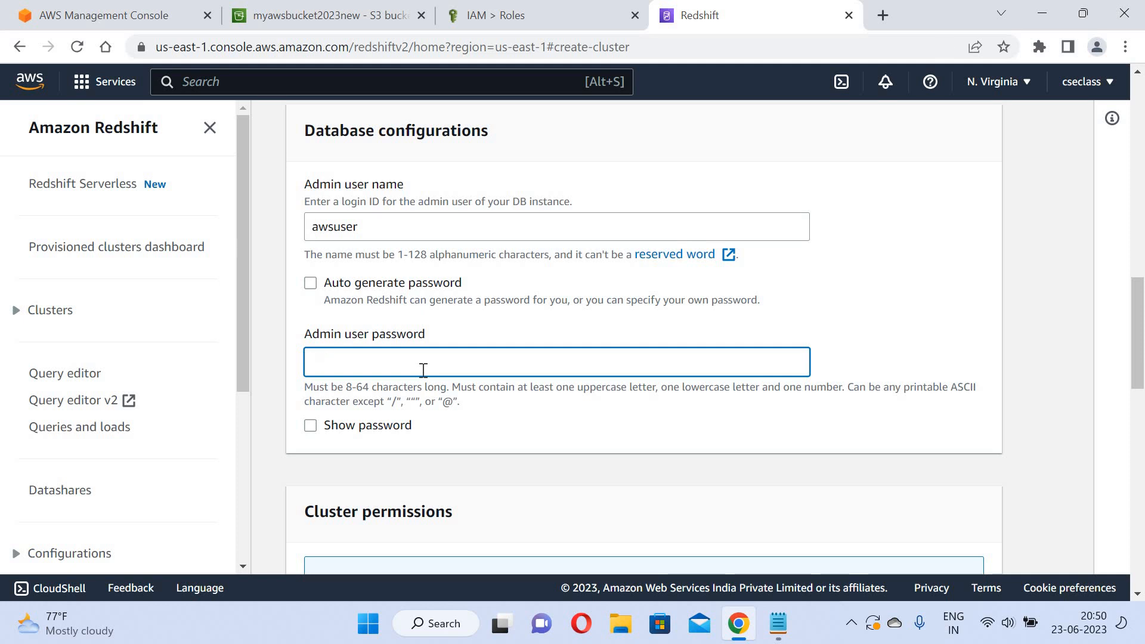
Step: Associate the IAM role myawsredshiftrole2023 with the cluster
drag(1139, 373, 1142, 474)
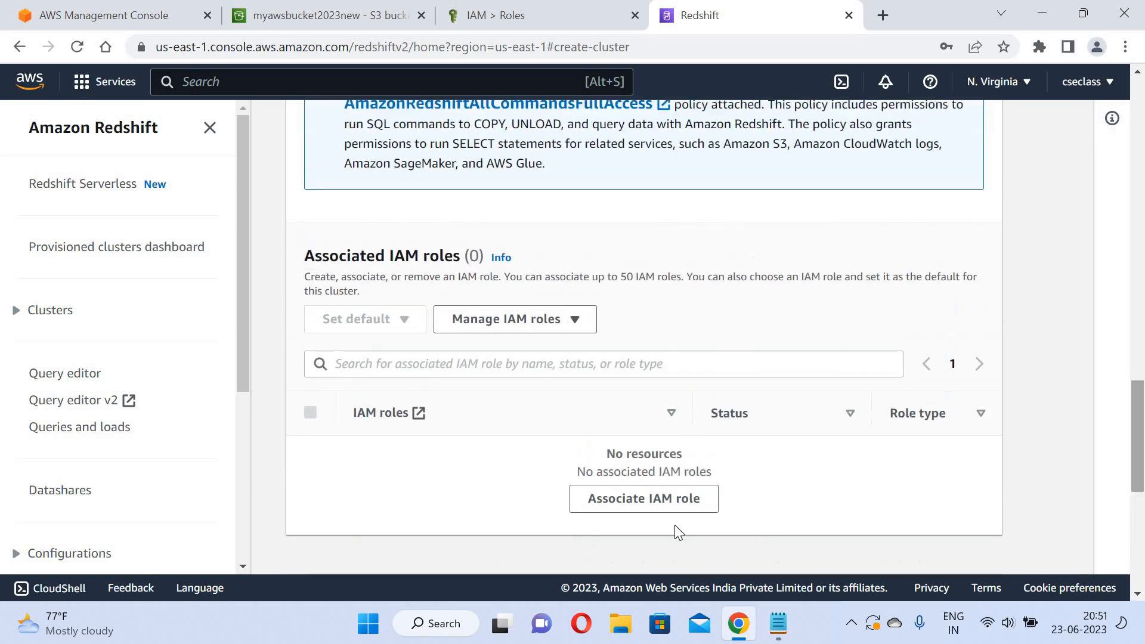
click(642, 498)
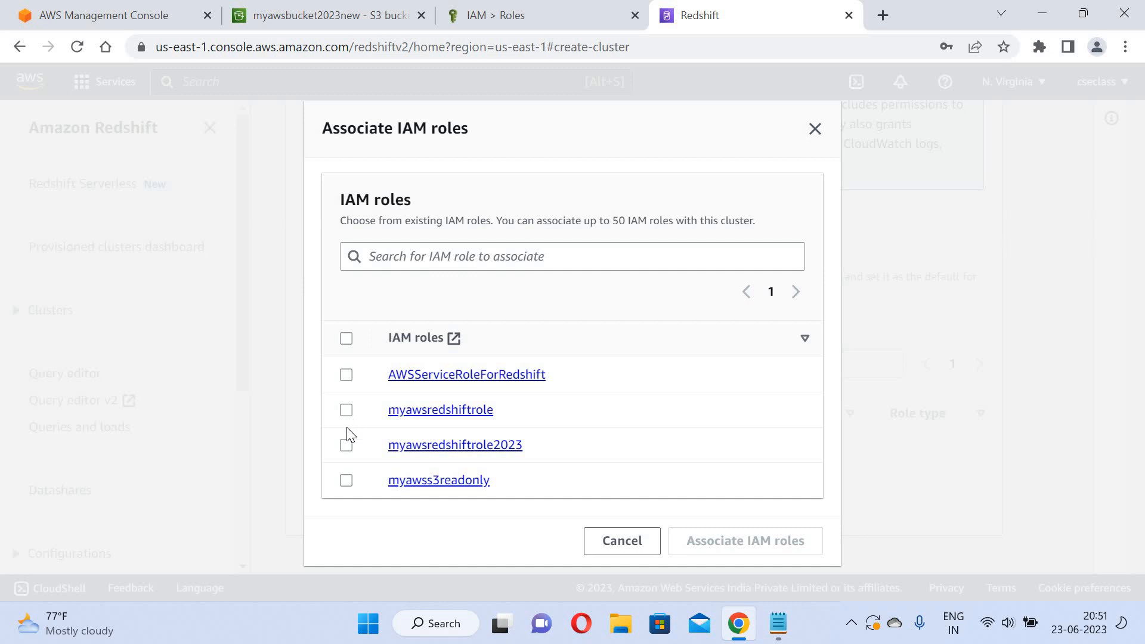
click(347, 447)
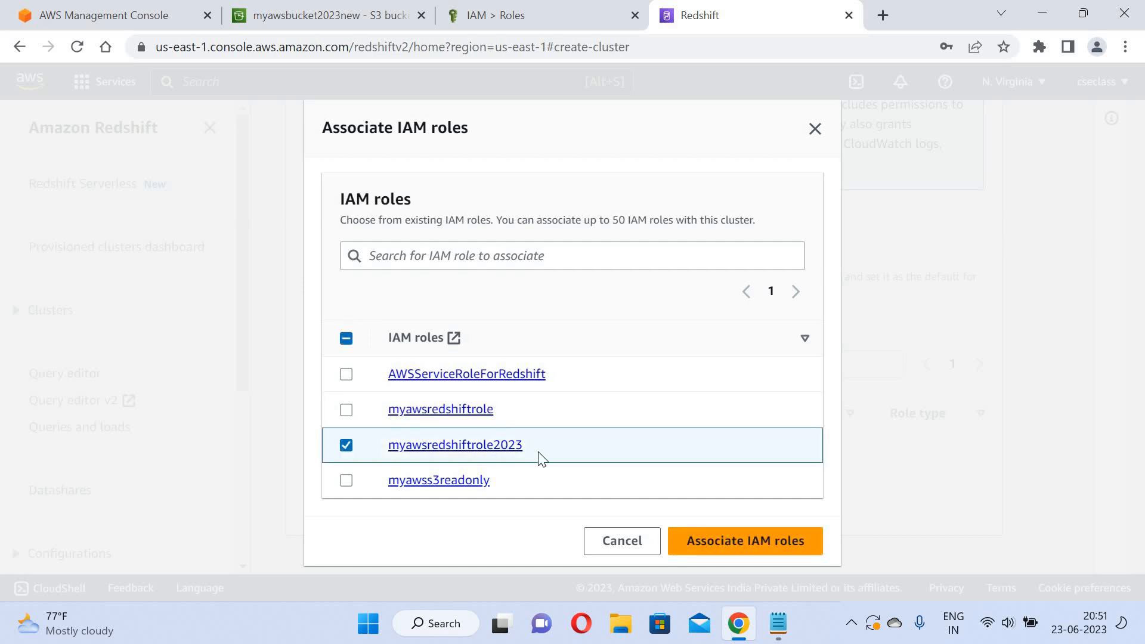
click(689, 537)
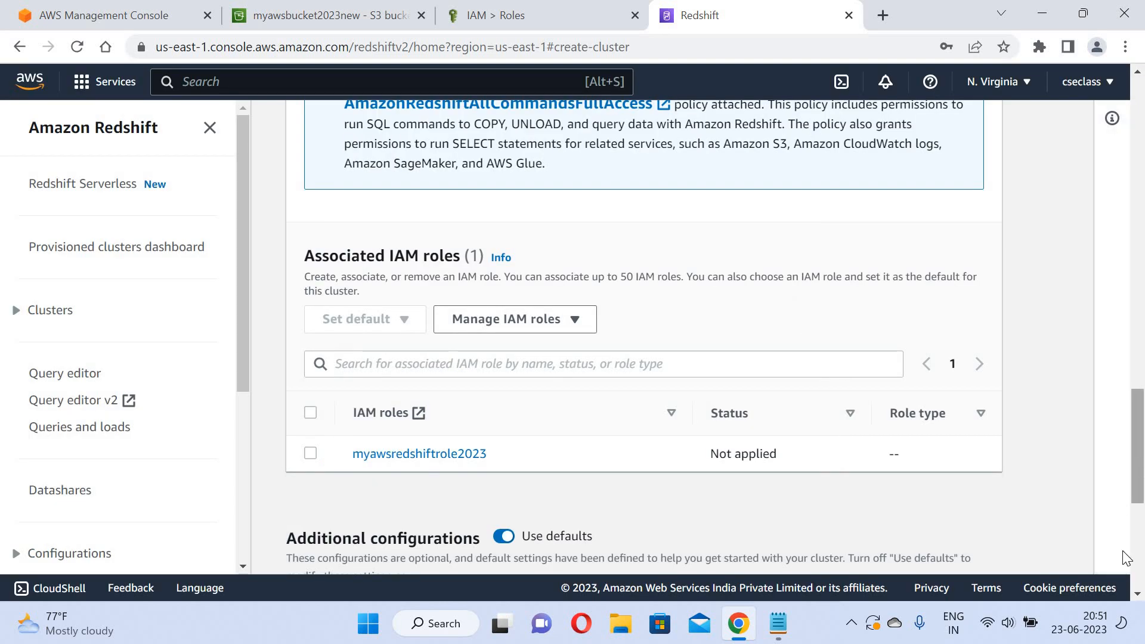
Step: Create the cluster with the default additional configurations and refresh the cluster list
scroll(1127, 558, down, 5)
click(929, 552)
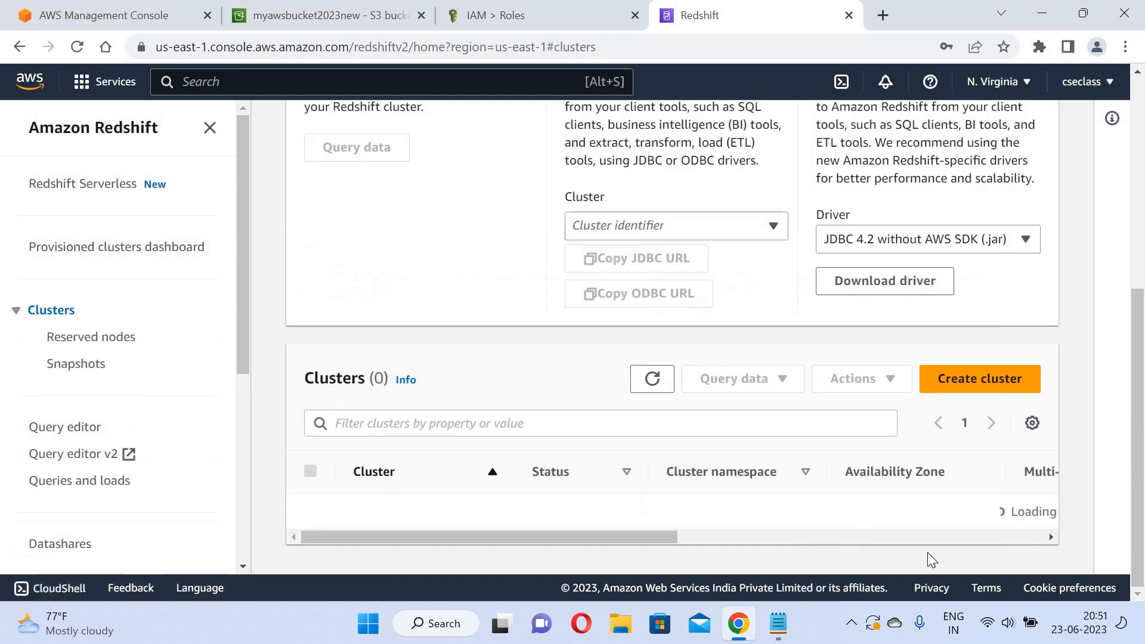
click(655, 361)
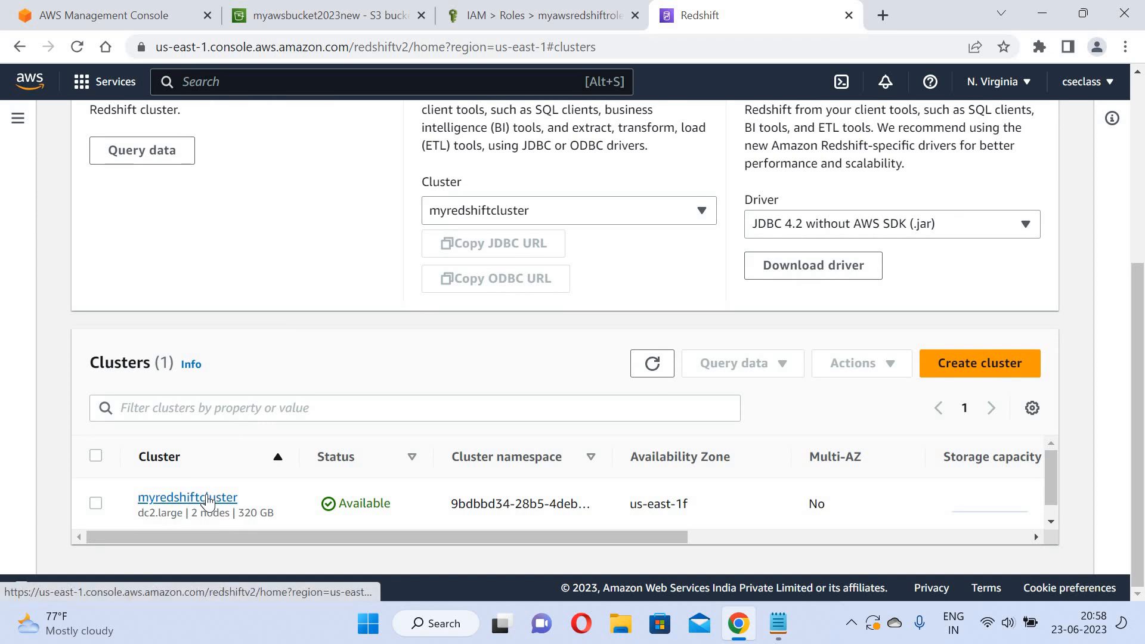
Step: Open the details of myredshiftcluster and look over its general information
click(208, 499)
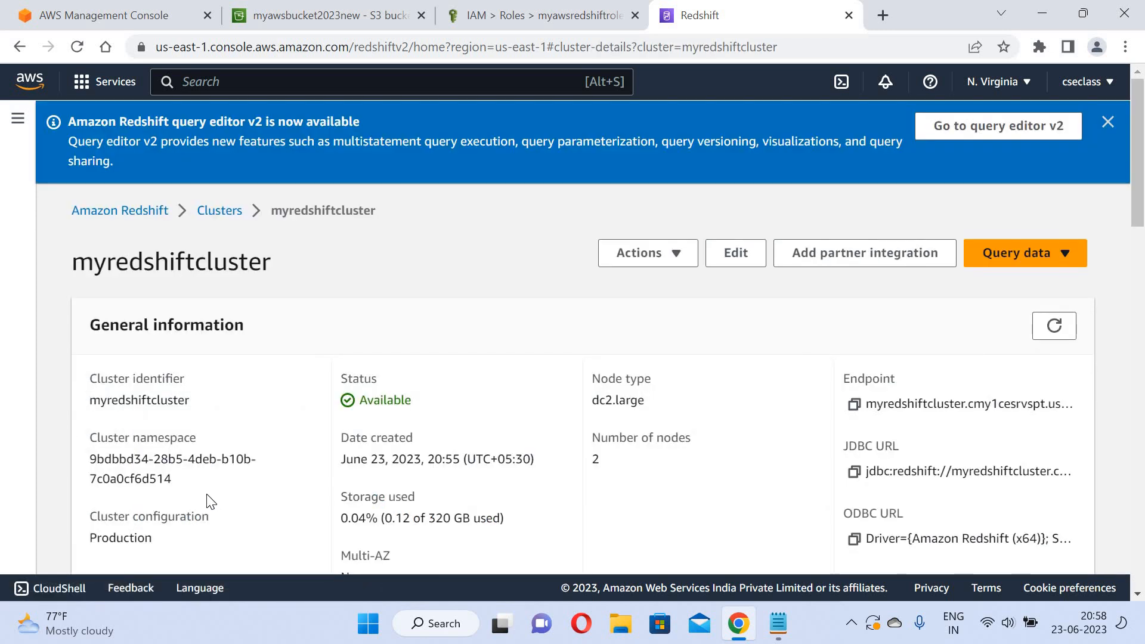
scroll(210, 500, down, 4)
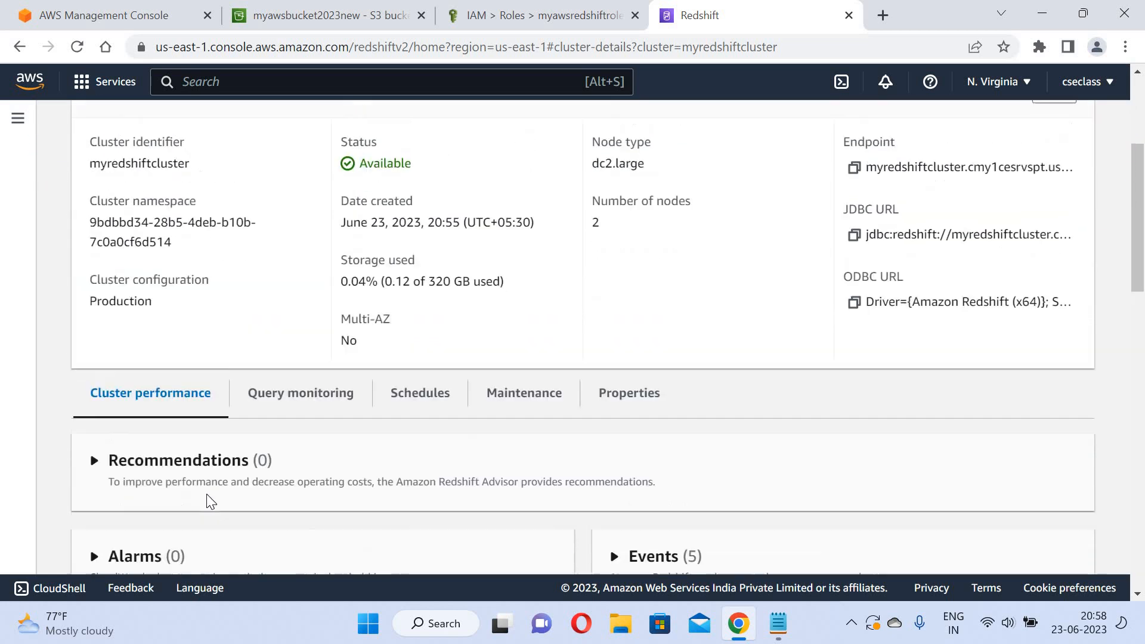
scroll(210, 500, up, 4)
Step: Return to the cluster list and open the original Redshift query editor
click(220, 212)
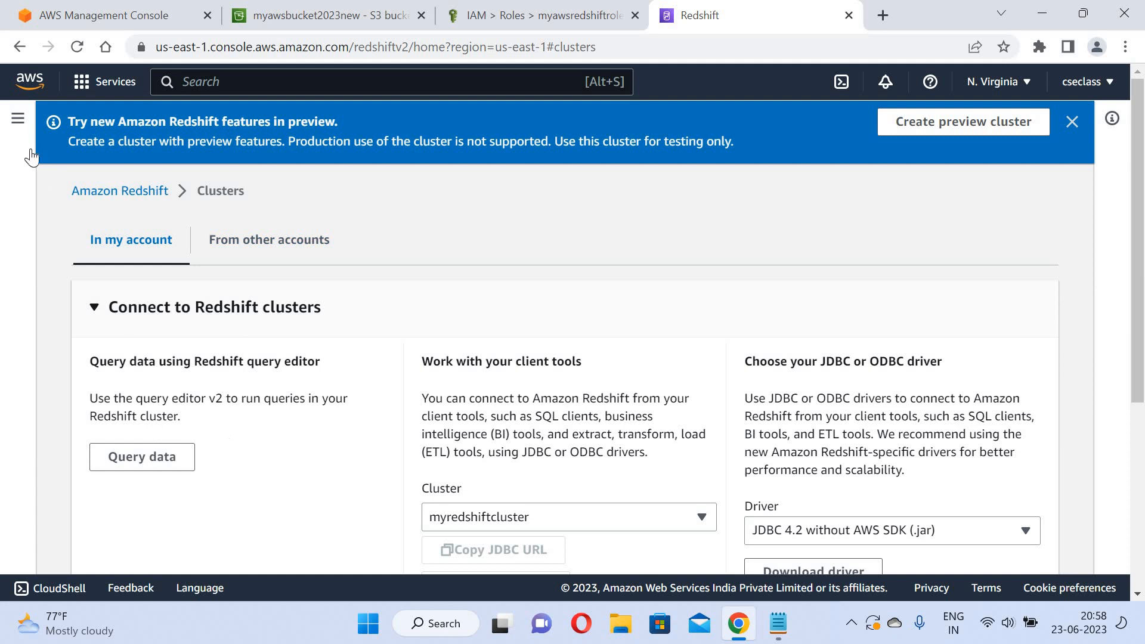
click(17, 122)
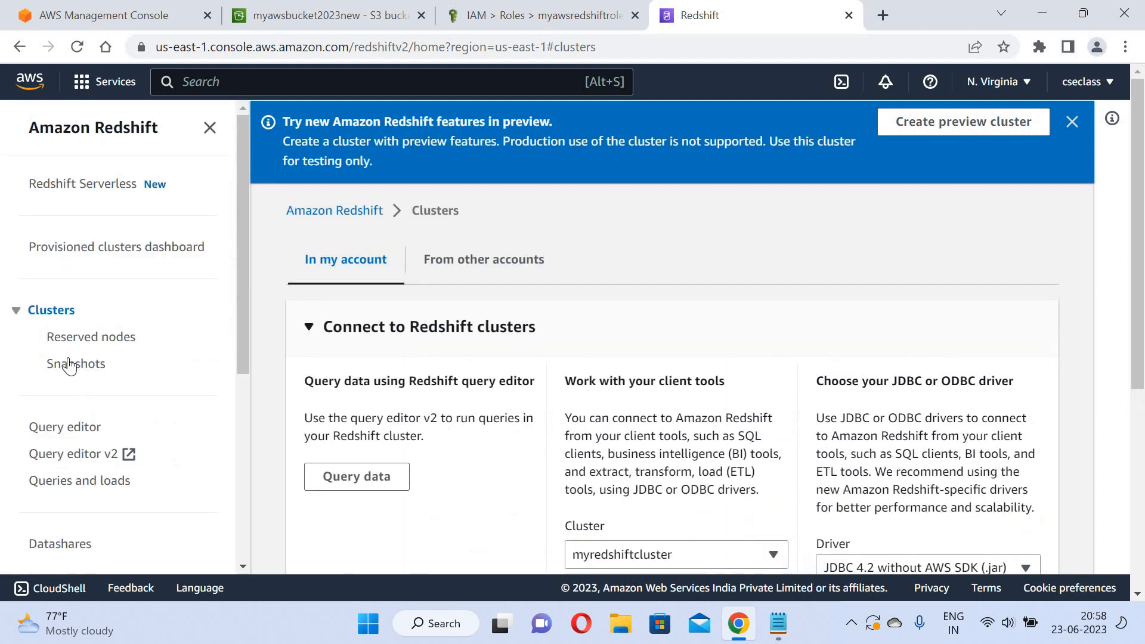
click(70, 436)
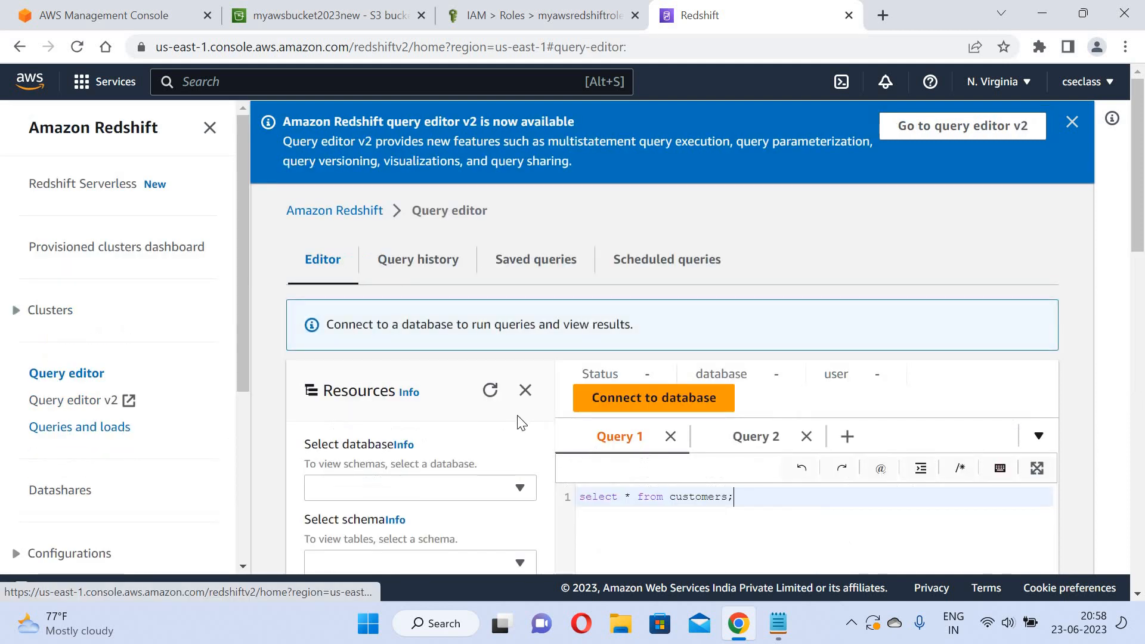
Step: Copy the ARN of myawsredshiftrole2023 from IAM and paste it below the S3 path in the Notepad notes
click(564, 8)
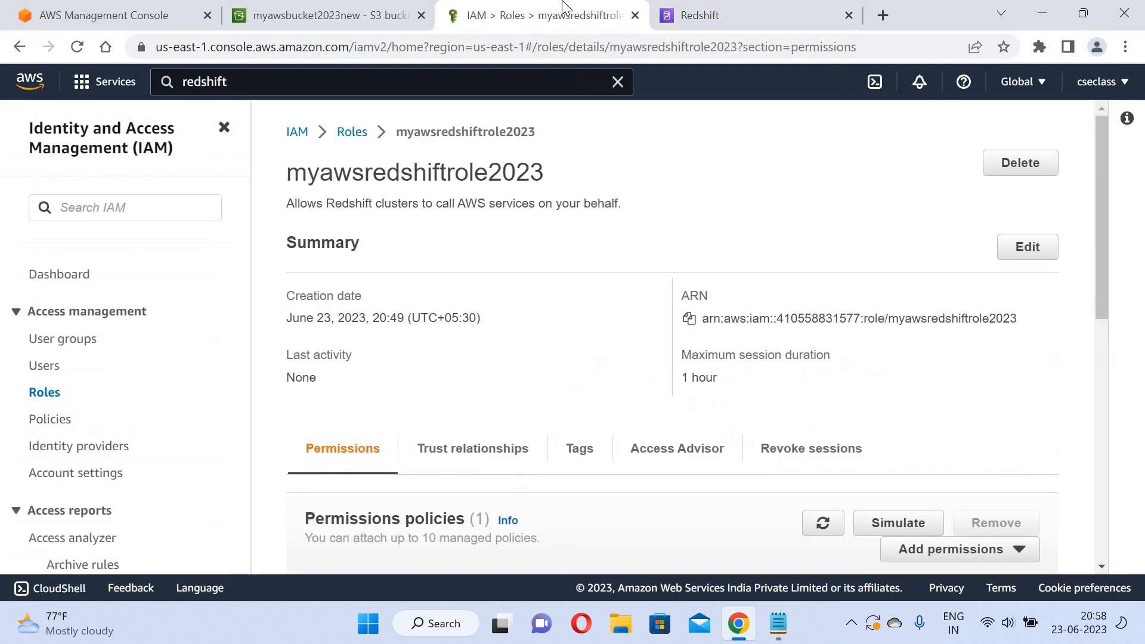
click(690, 320)
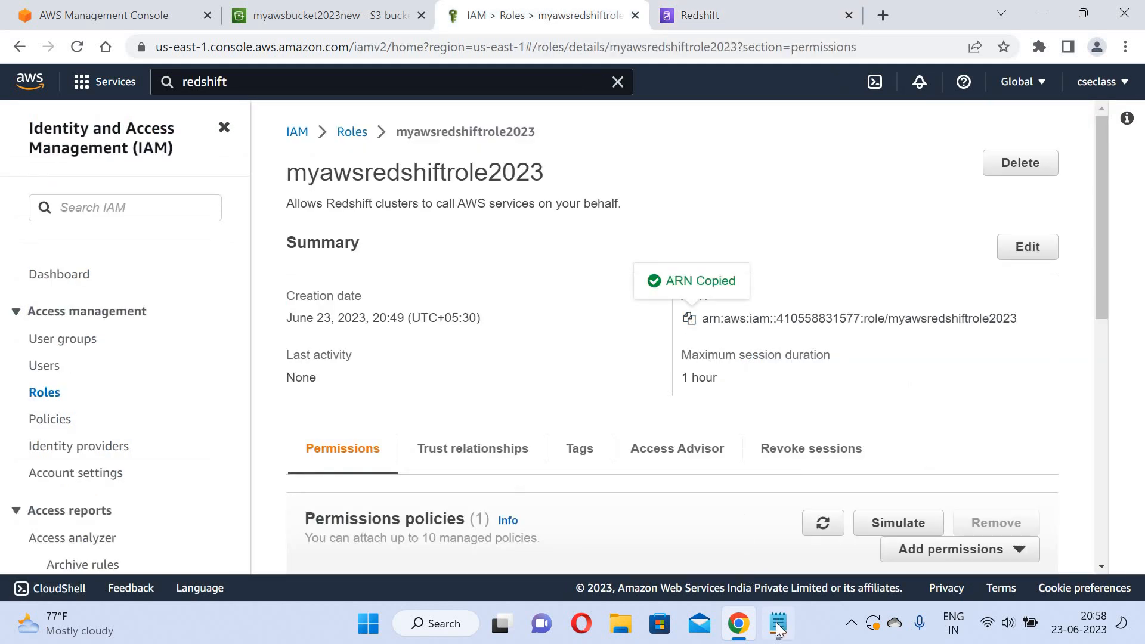
click(779, 623)
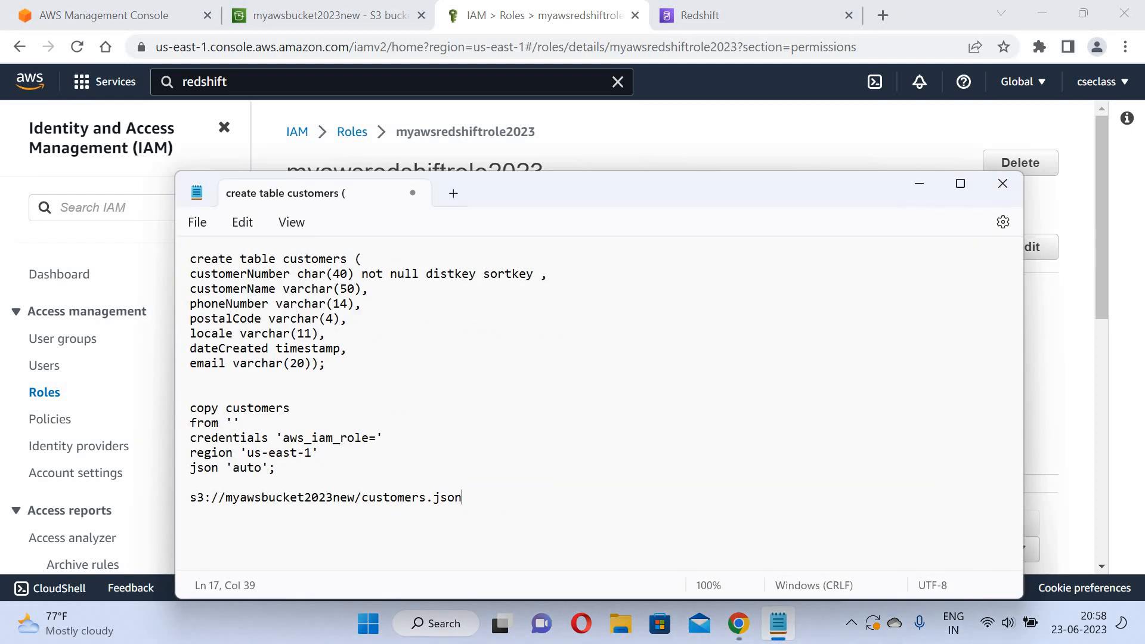
key(Return)
key(ctrl+v)
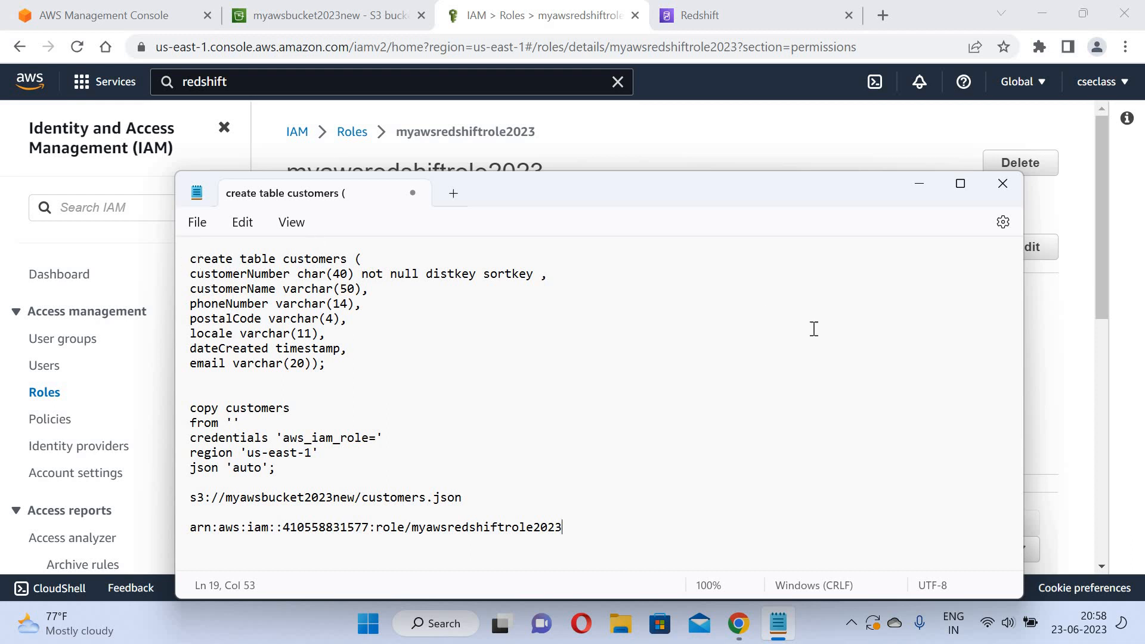
click(920, 183)
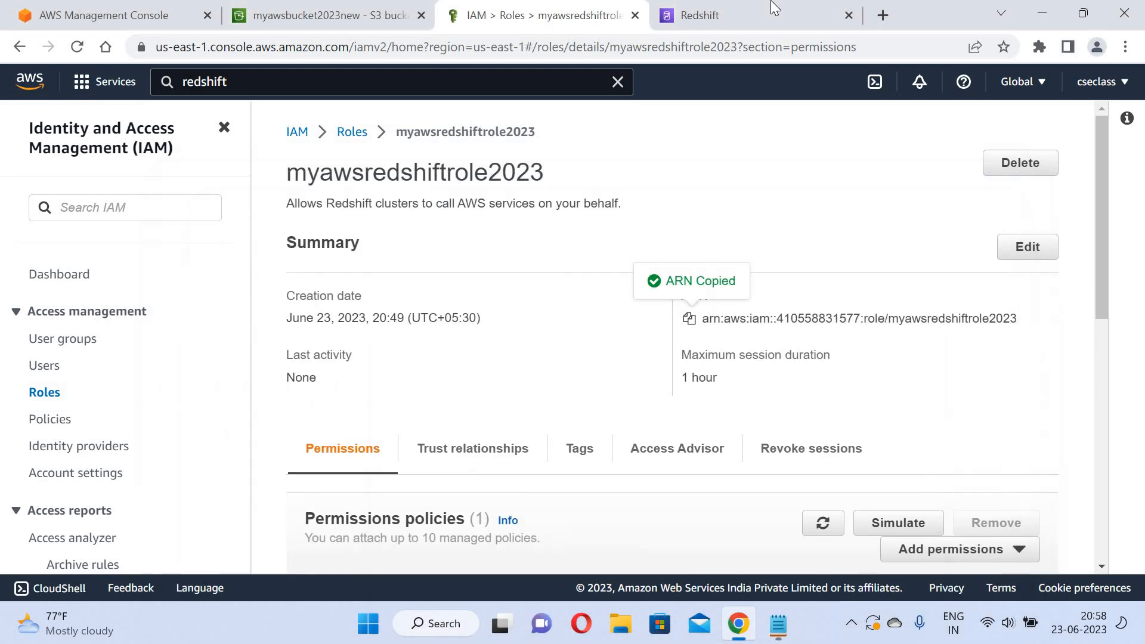
Step: Connect the Redshift query editor to myredshiftcluster through a new connection with temporary credentials, database dev and database user awsuser
click(775, 7)
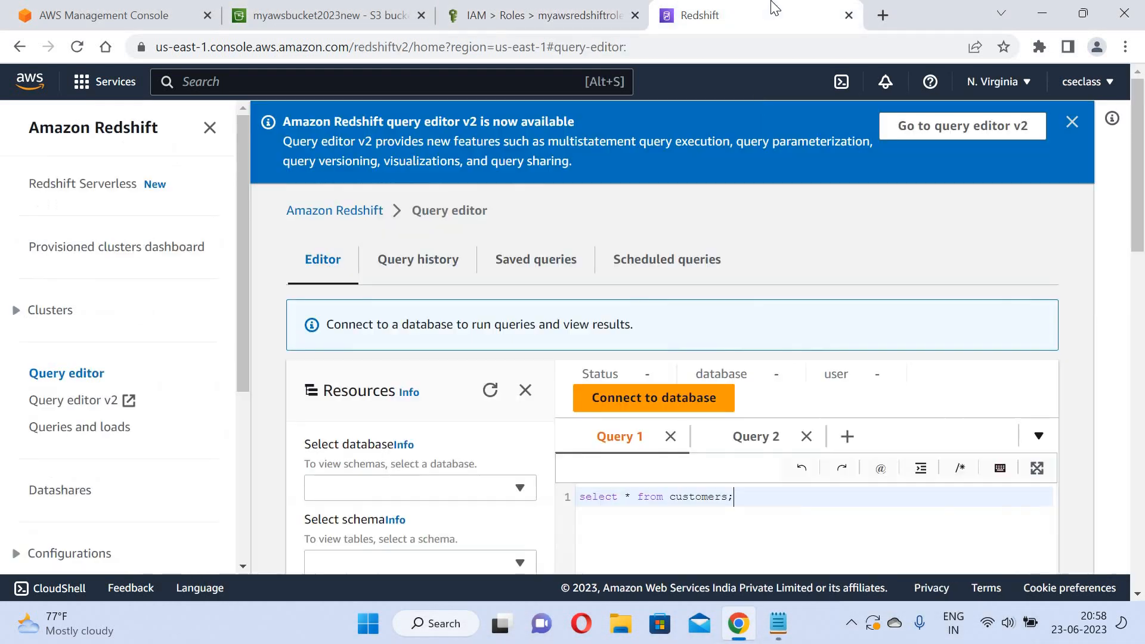
click(688, 398)
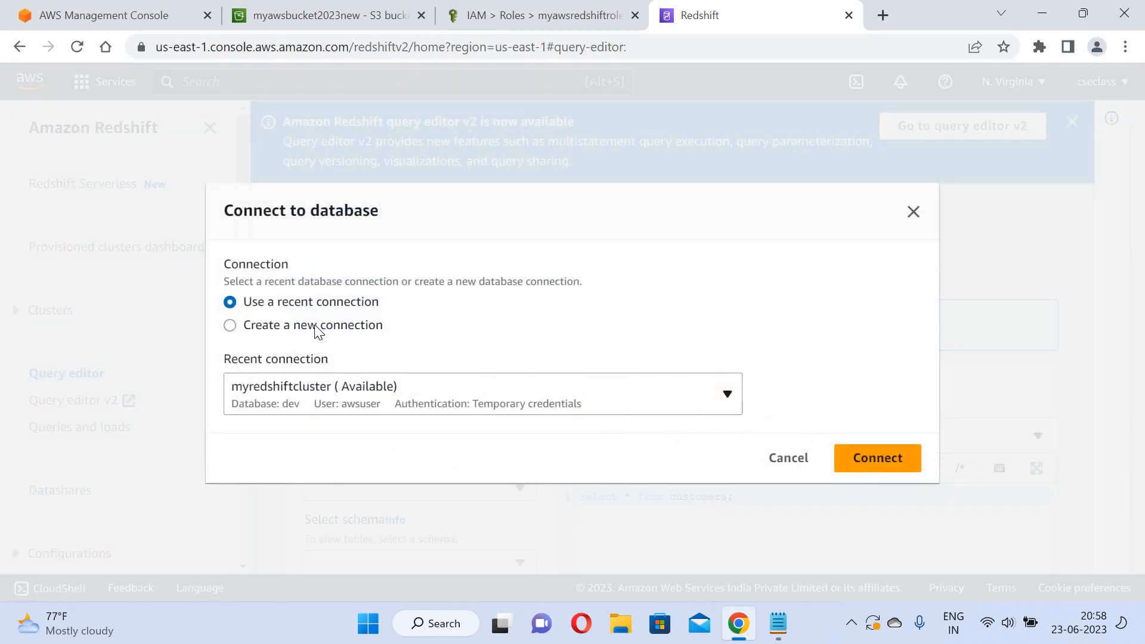
click(315, 325)
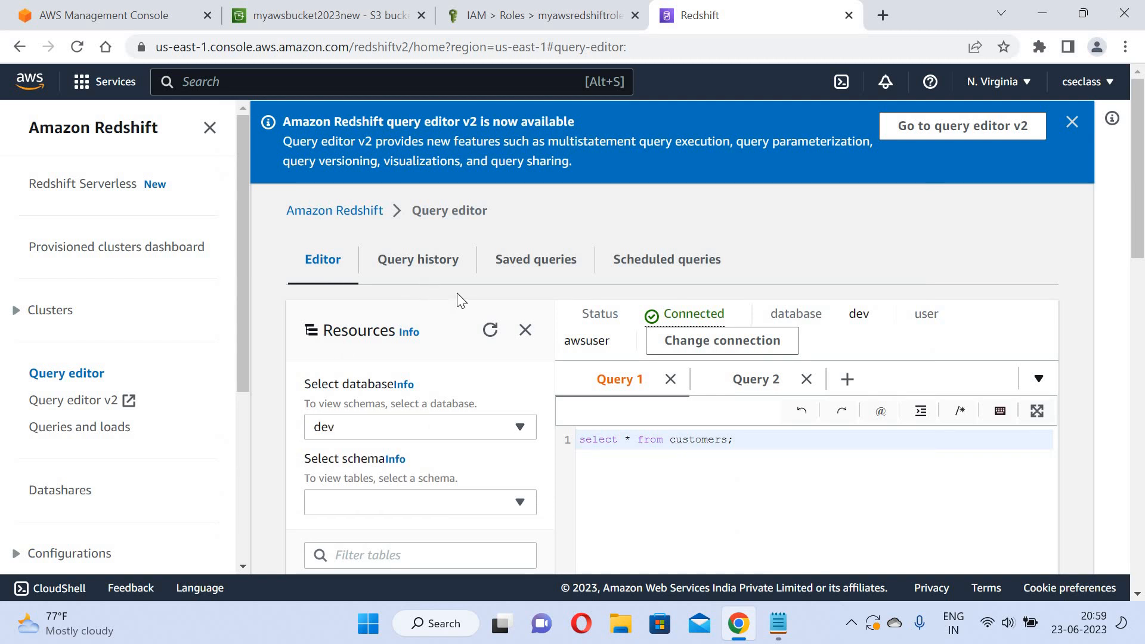
click(746, 340)
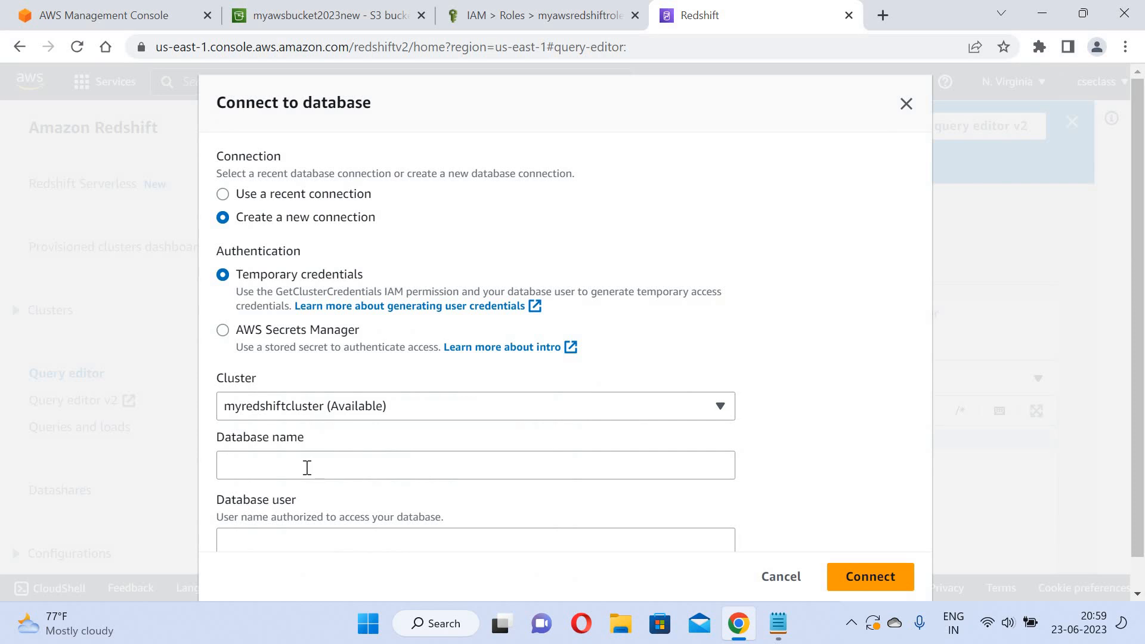
click(307, 468)
text(de)
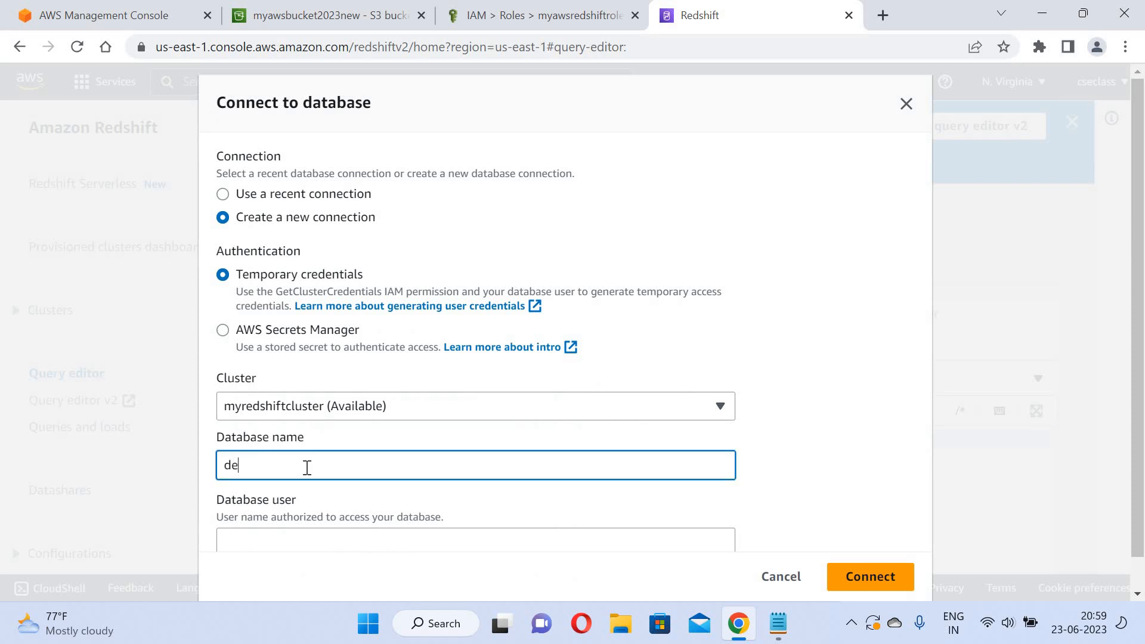
text(v)
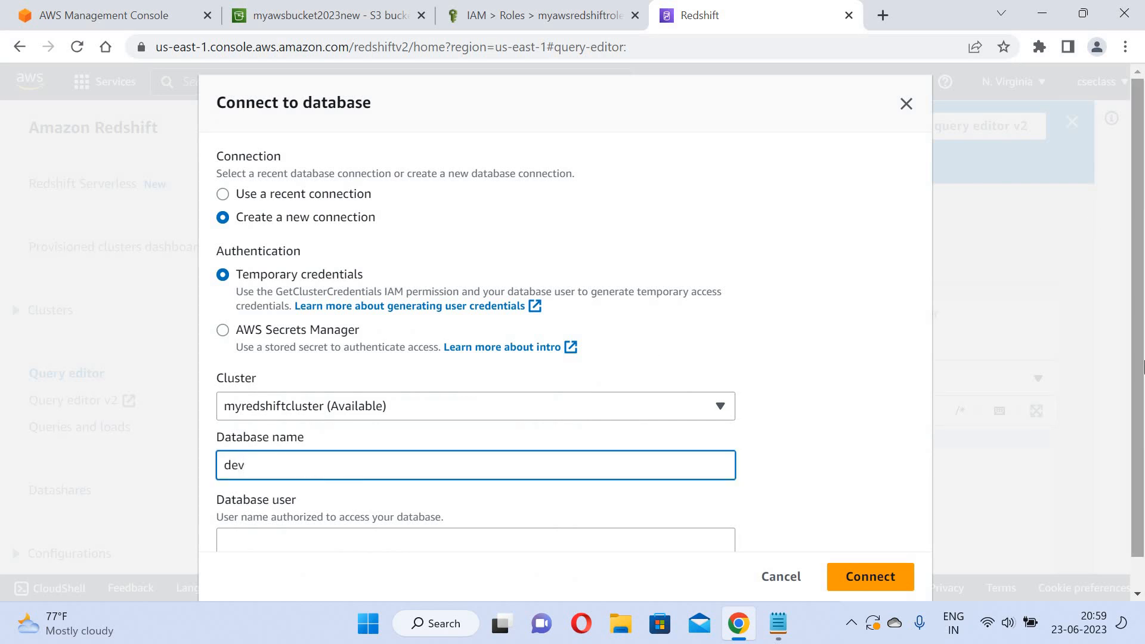
scroll(568, 417, down, 1)
click(477, 506)
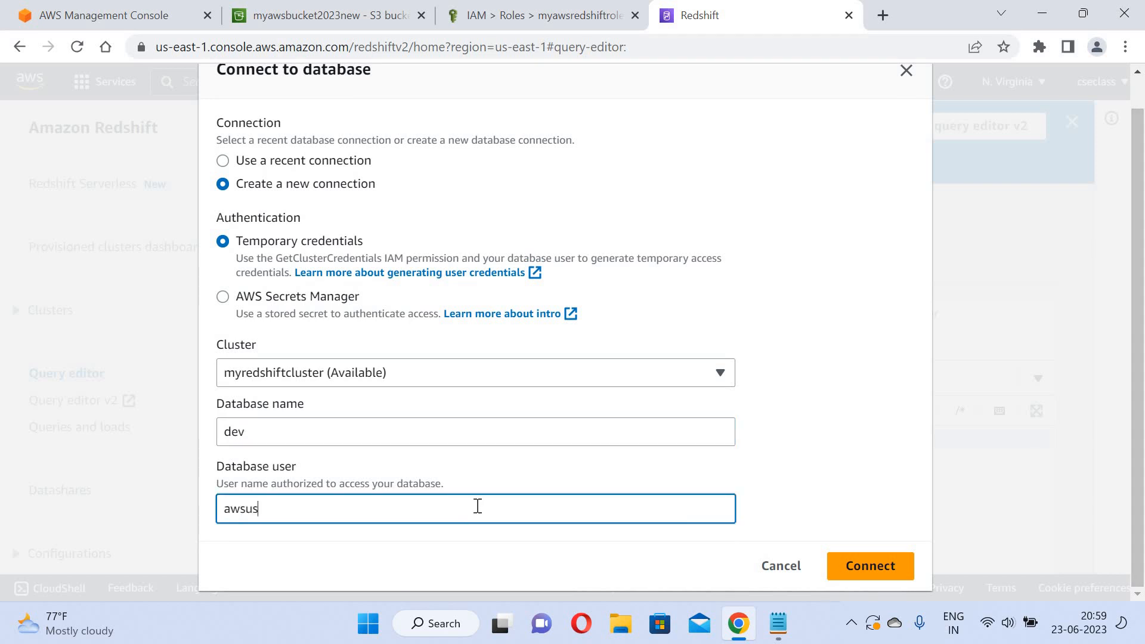
click(864, 565)
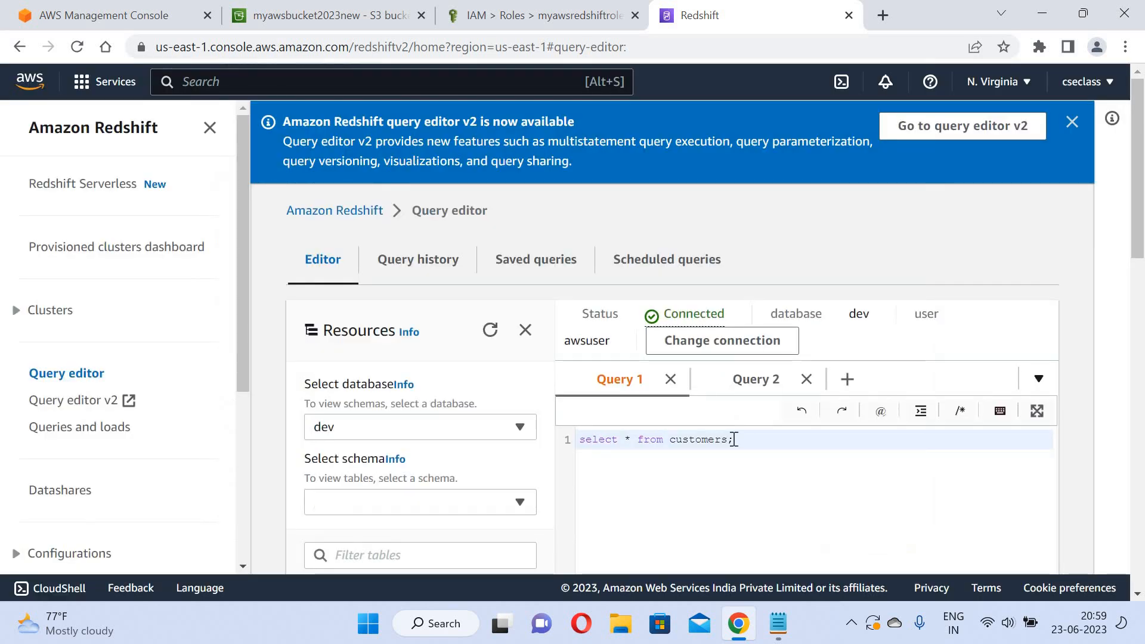
Step: Delete the existing select statement from the Query 1 editor
click(567, 447)
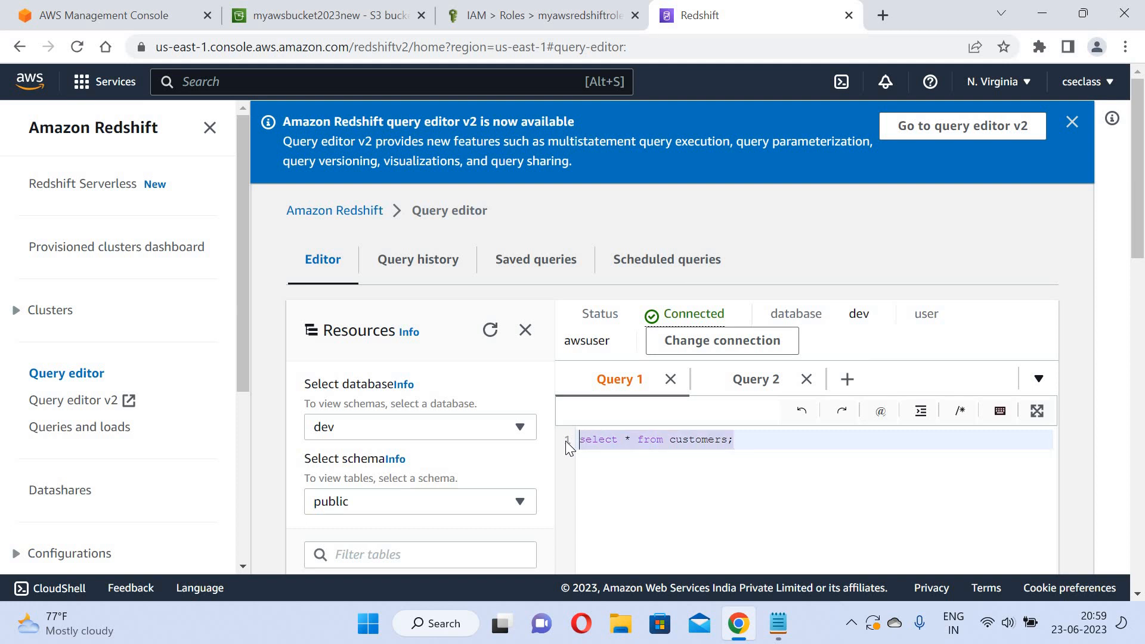
key(BackSpace)
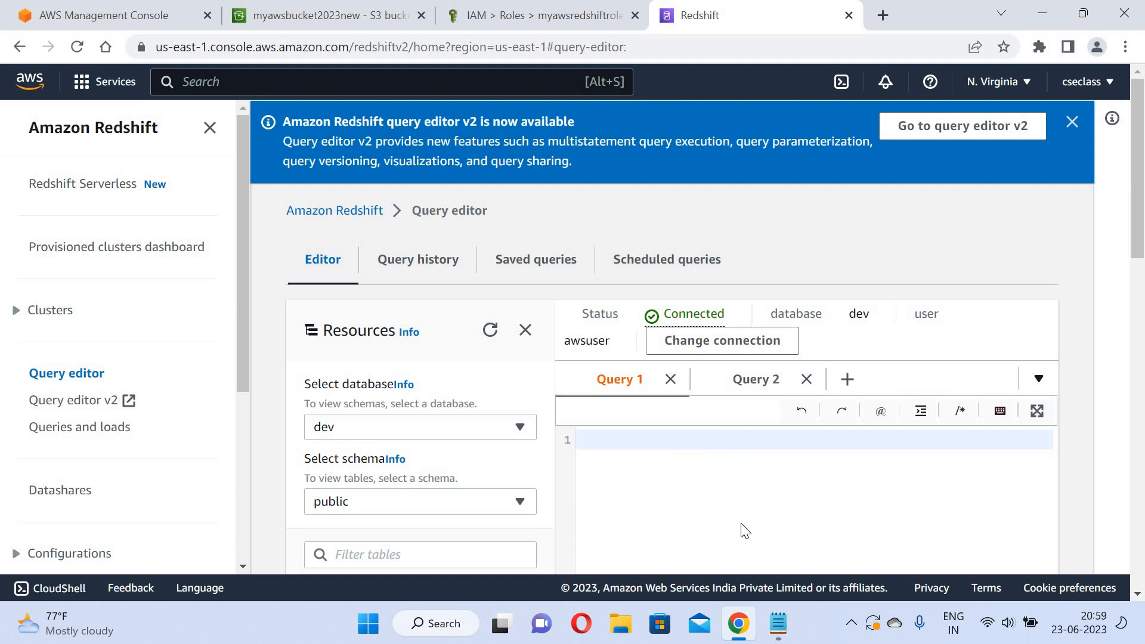
Step: Copy the create table customers statement from the Notepad notes into the Query 1 editor and run it
scroll(1143, 187, down, 4)
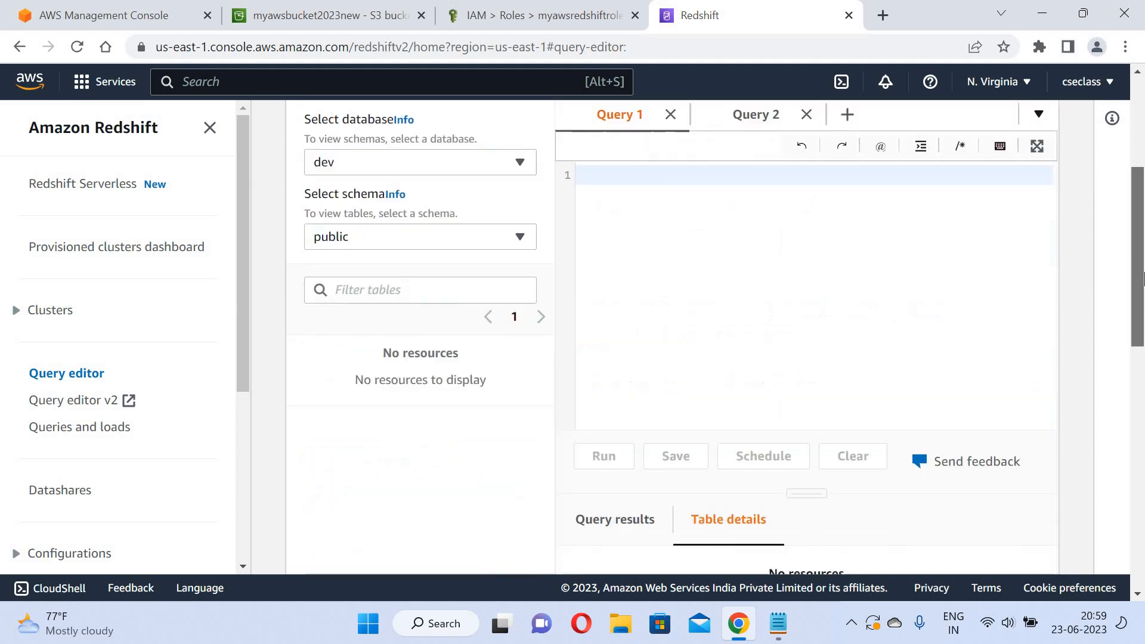
click(778, 626)
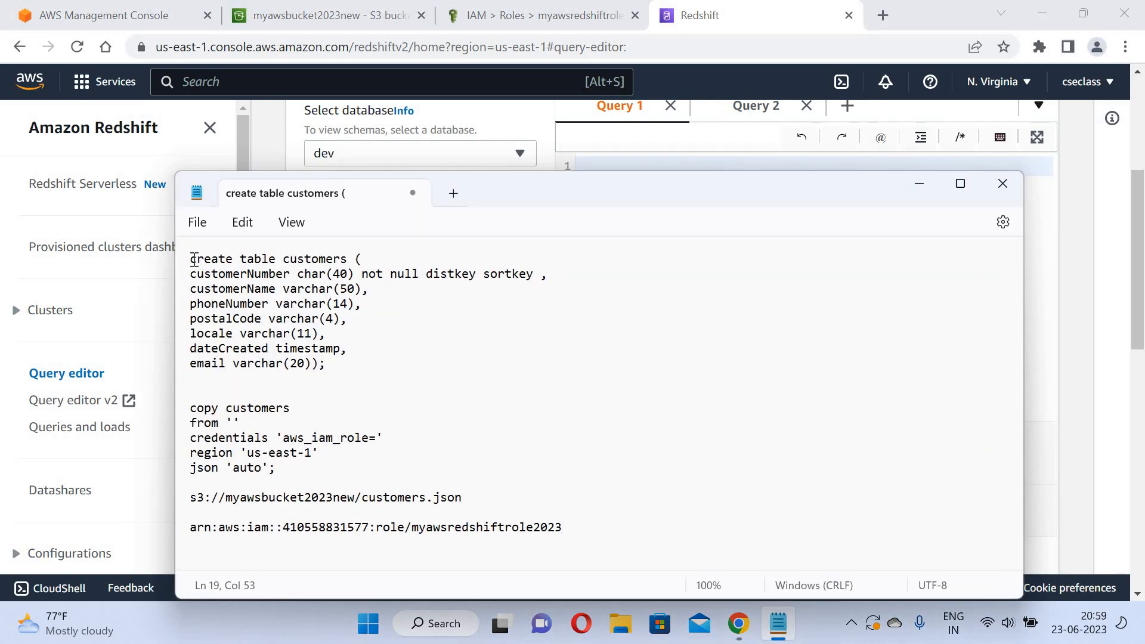
drag(194, 261, 349, 388)
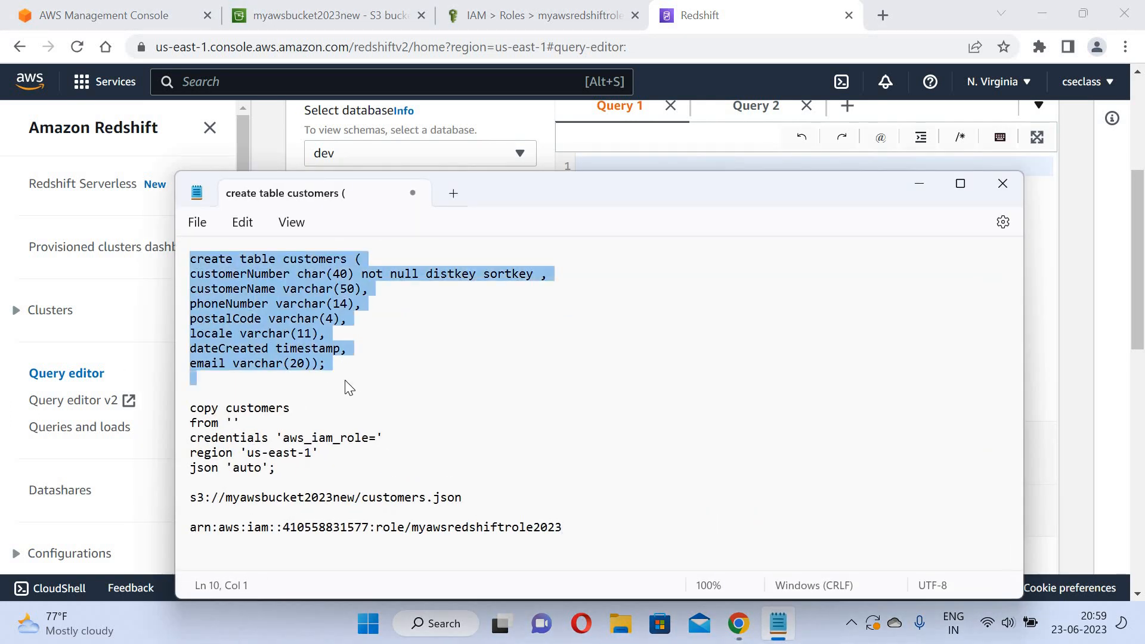
right_click(230, 332)
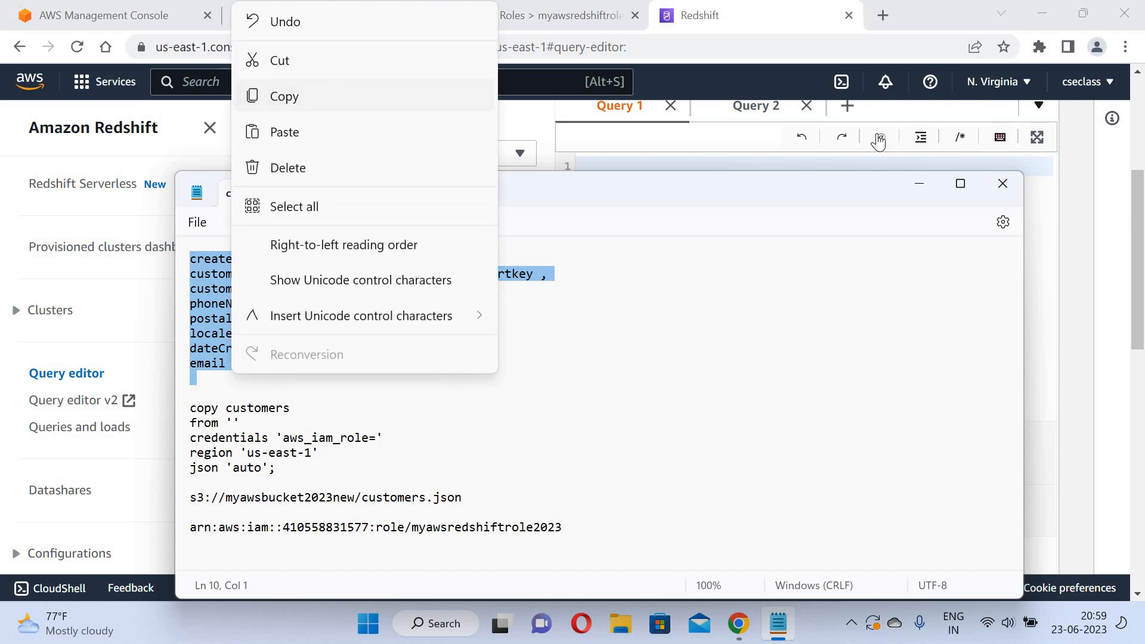
click(920, 179)
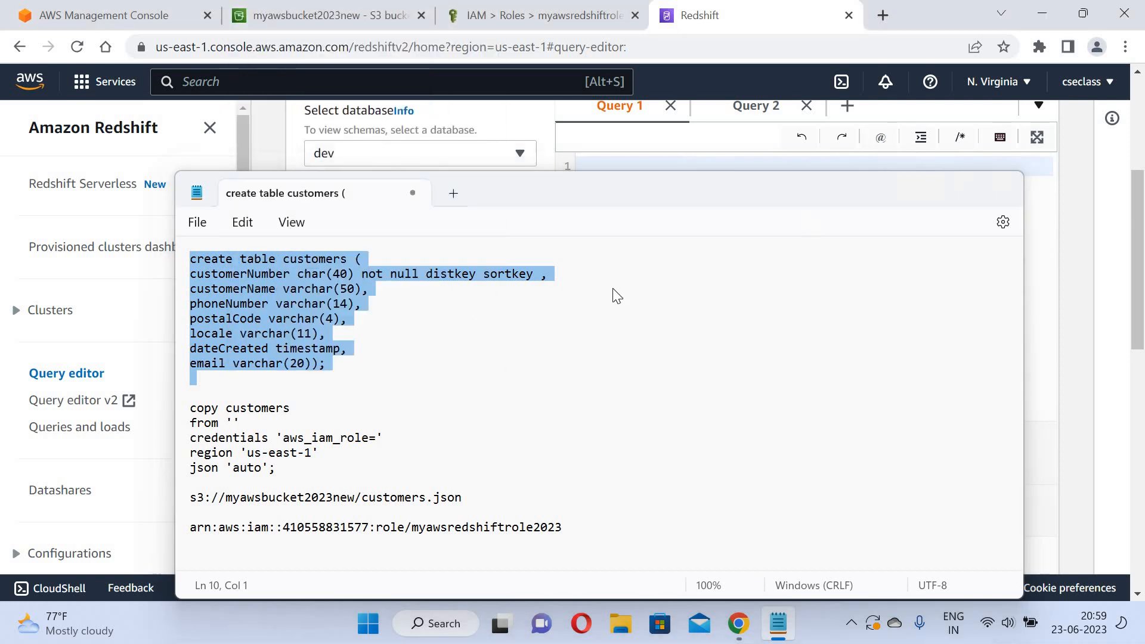
right_click(639, 174)
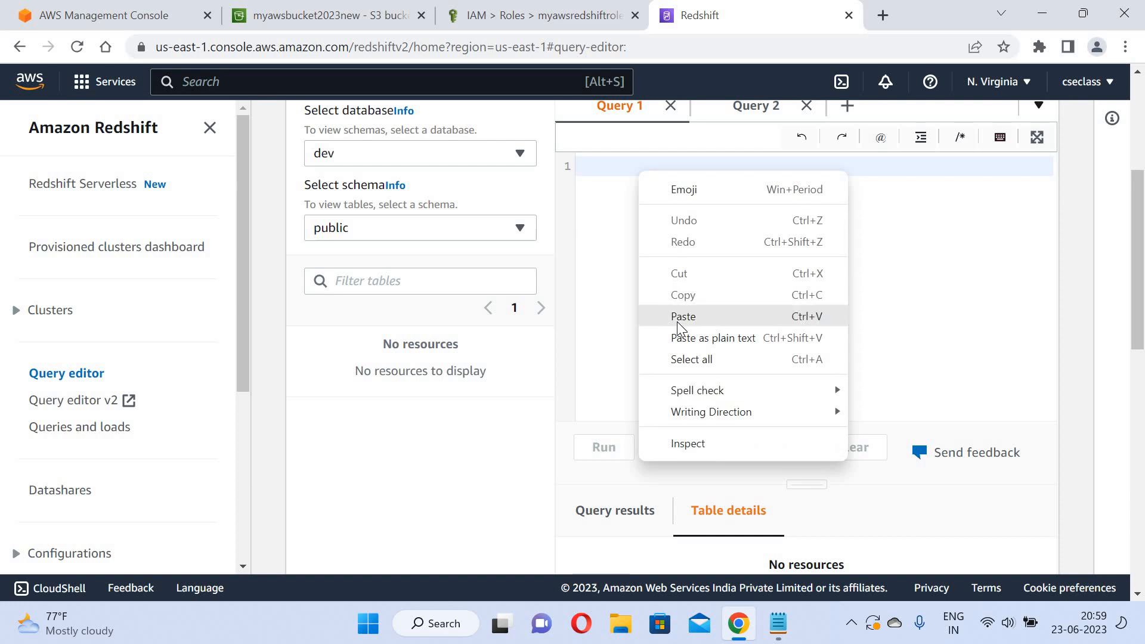
click(678, 318)
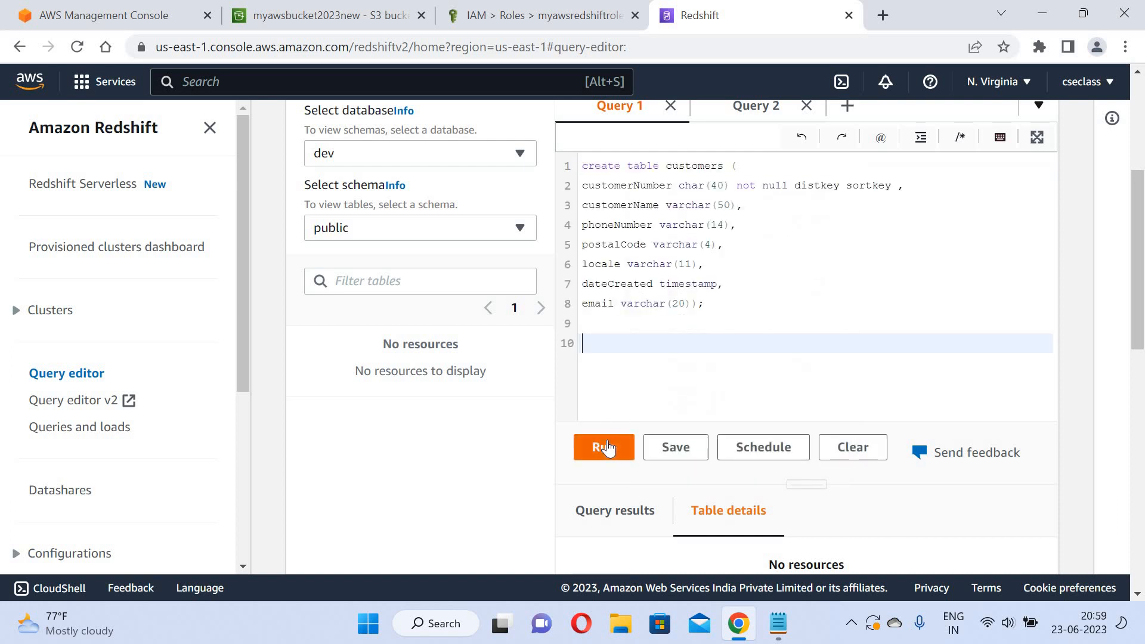
click(607, 448)
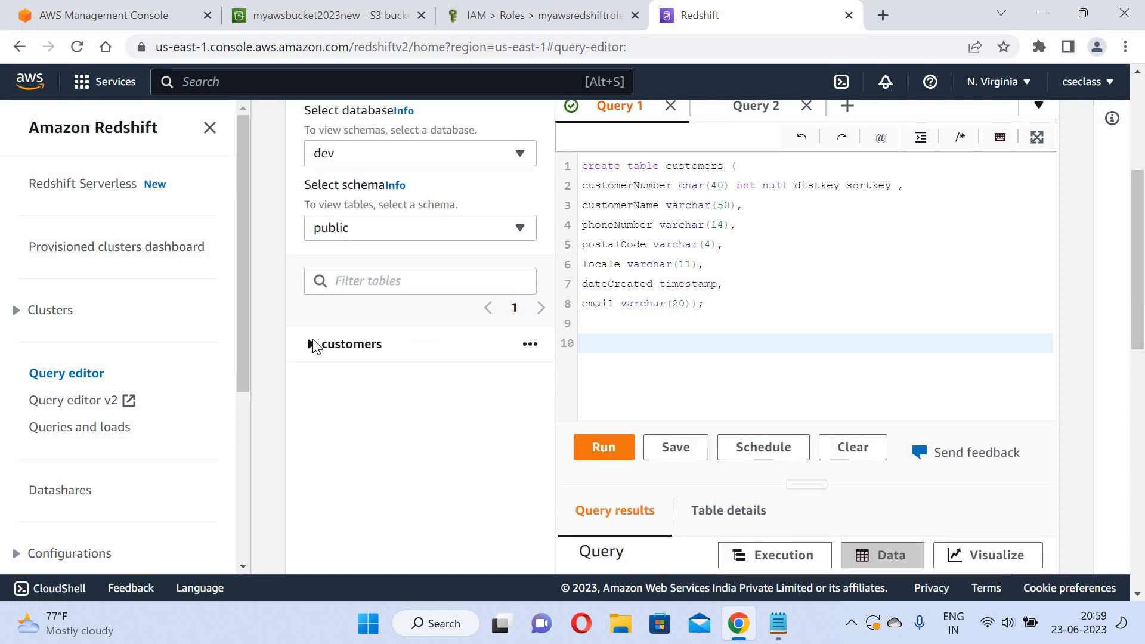
Step: Expand the customers table to list its columns and delete the create table statement from Query 1
click(314, 344)
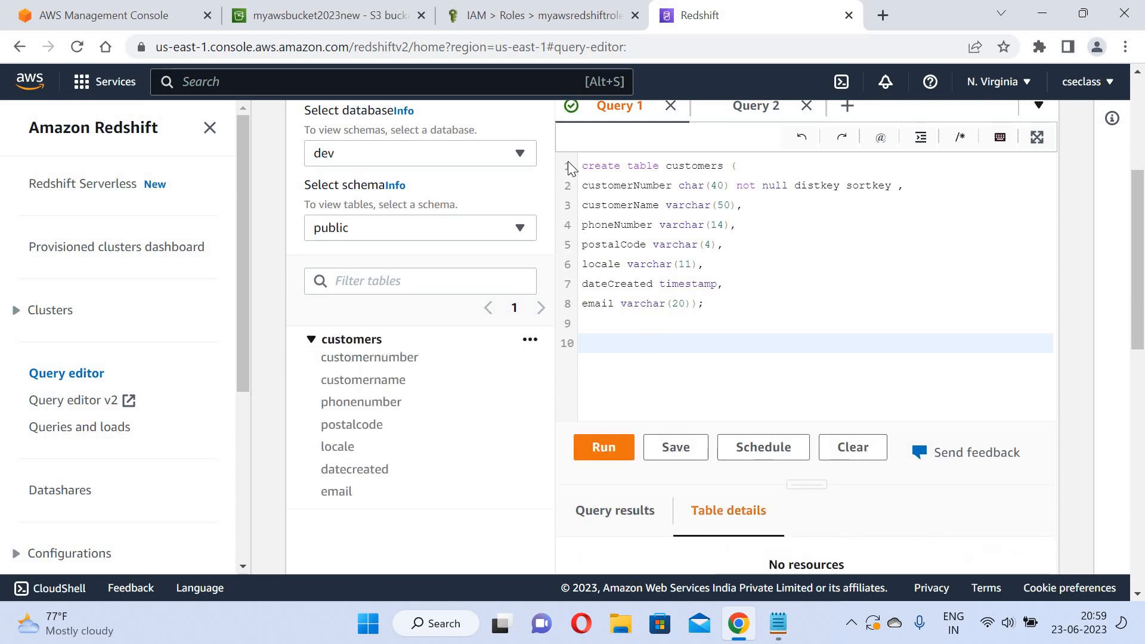
key(ctrl+a)
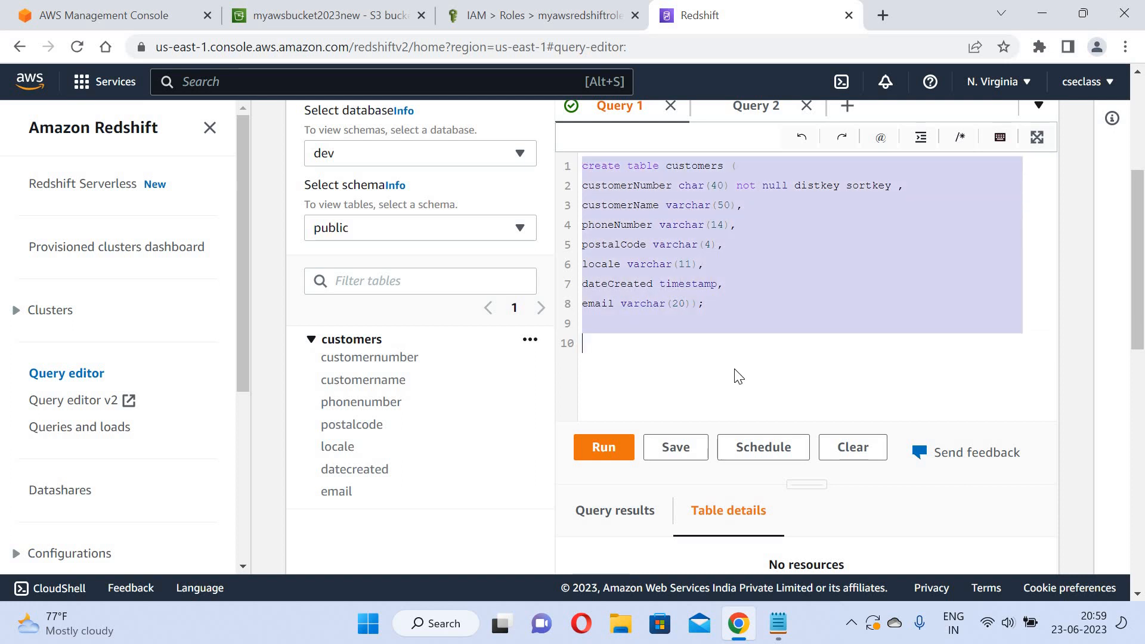
key(BackSpace)
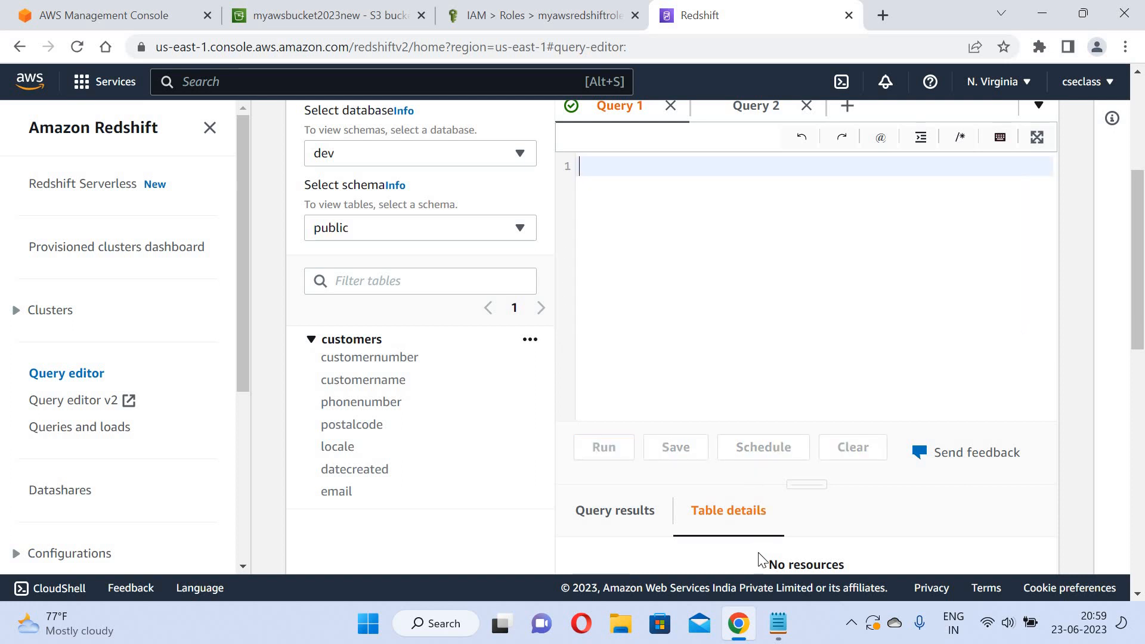
Step: In the Notepad copy statement, insert s3://myawsbucket2023new/customers.json between the quotes after from, keeping the closing quote on the same line
click(779, 624)
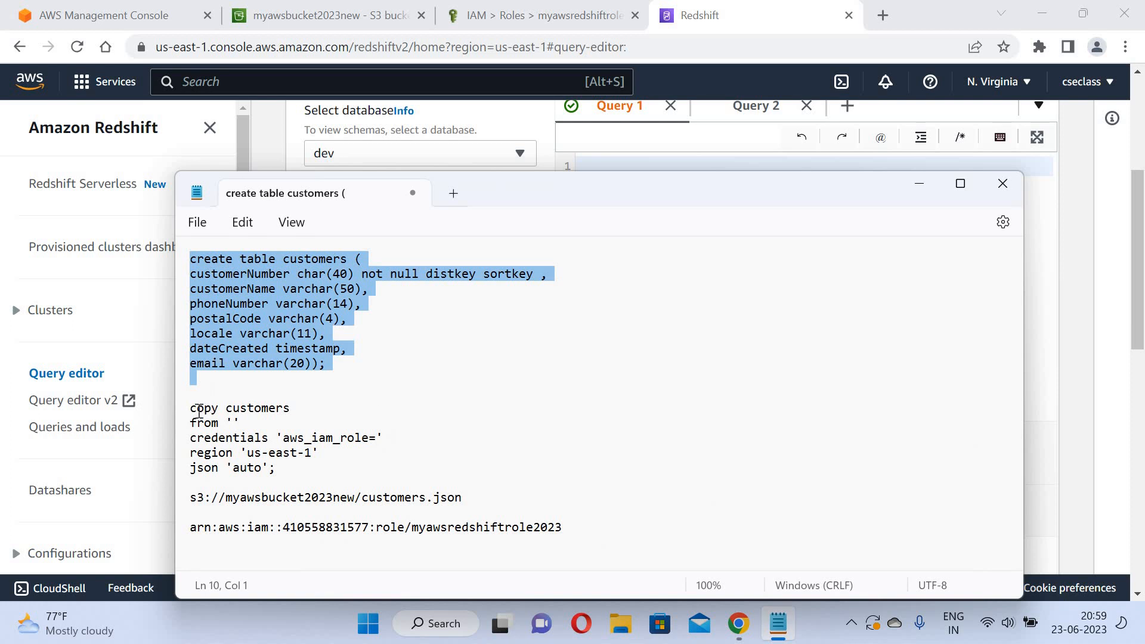
click(234, 424)
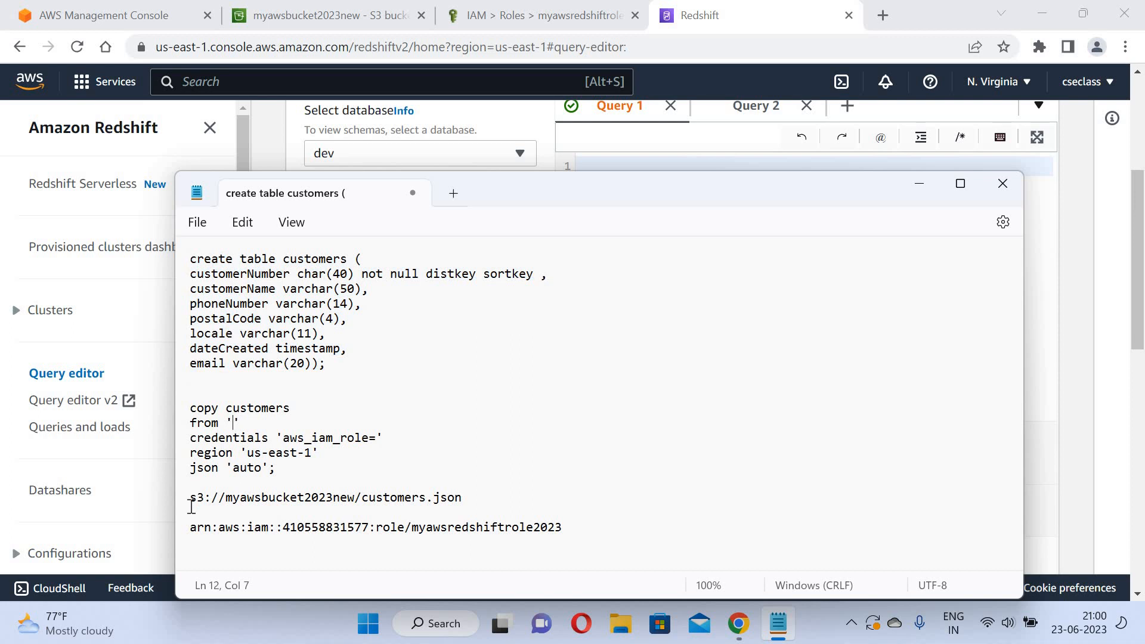
drag(189, 497, 500, 507)
right_click(446, 504)
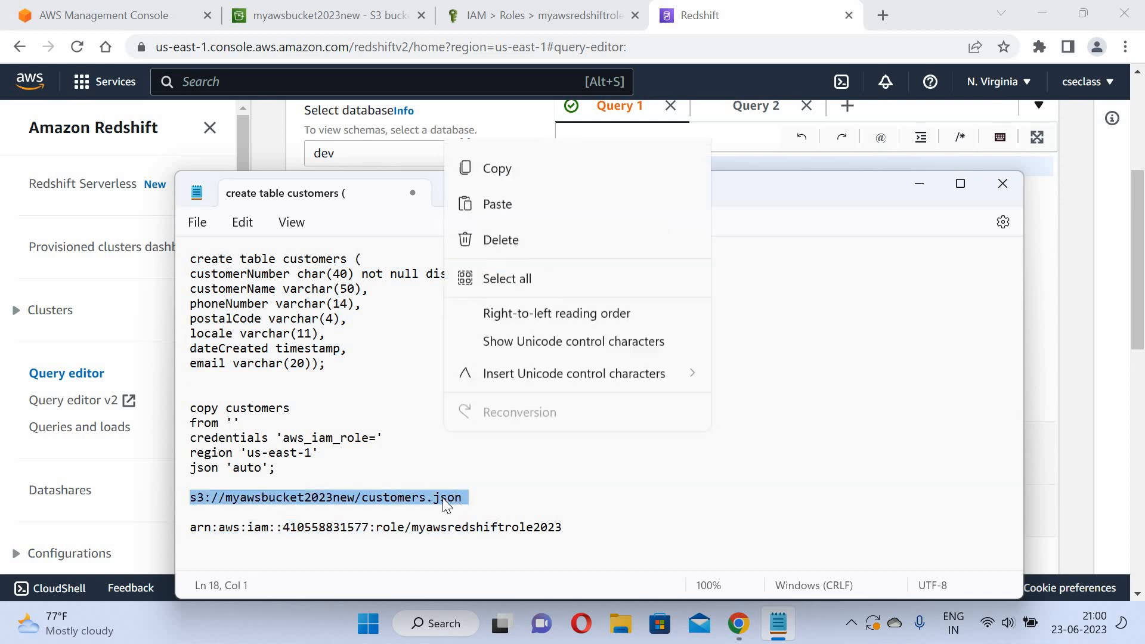
click(497, 234)
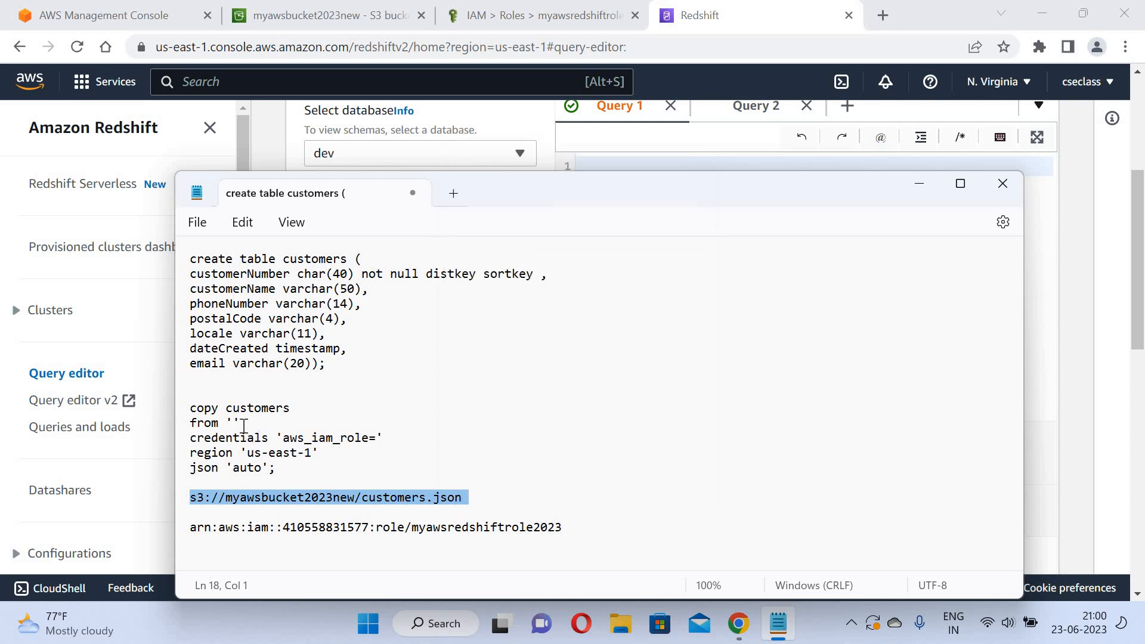
click(233, 421)
key(ctrl+v)
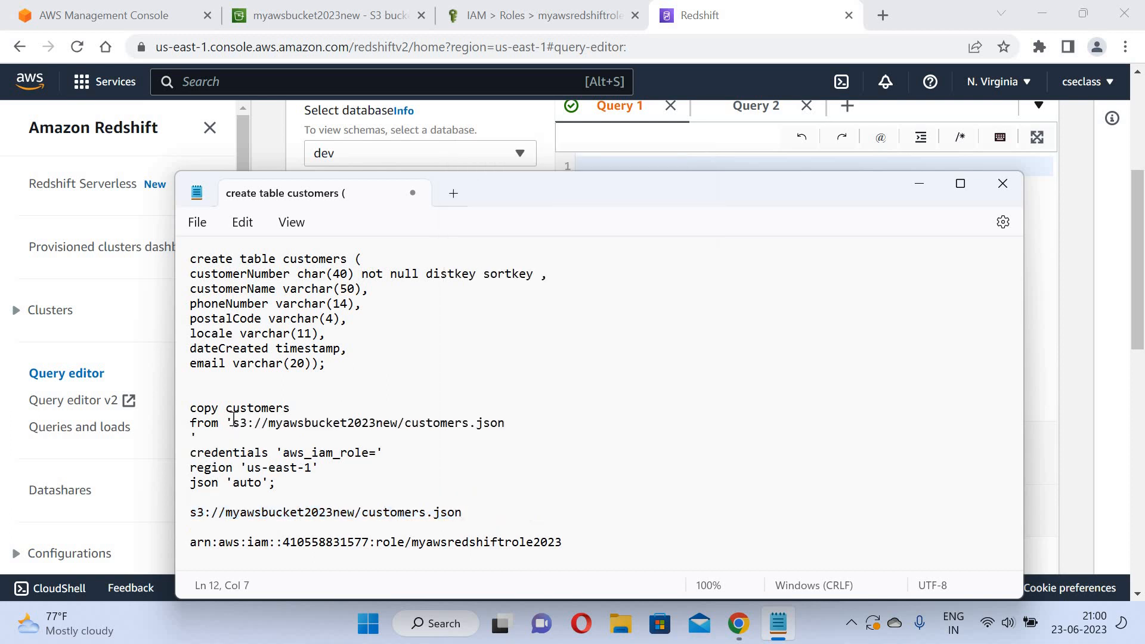
key(BackSpace)
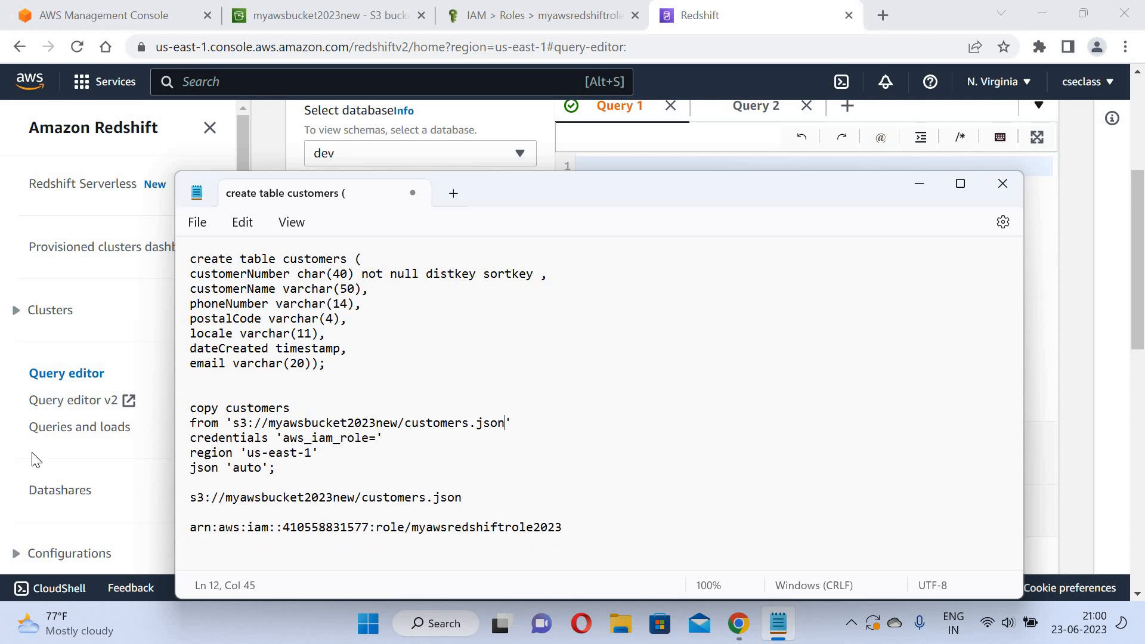
Step: Insert the ARN of myawsredshiftrole2023 after aws_iam_role= in the Notepad copy statement, keeping the closing quote on the same line
key(Down)
triple_click(269, 527)
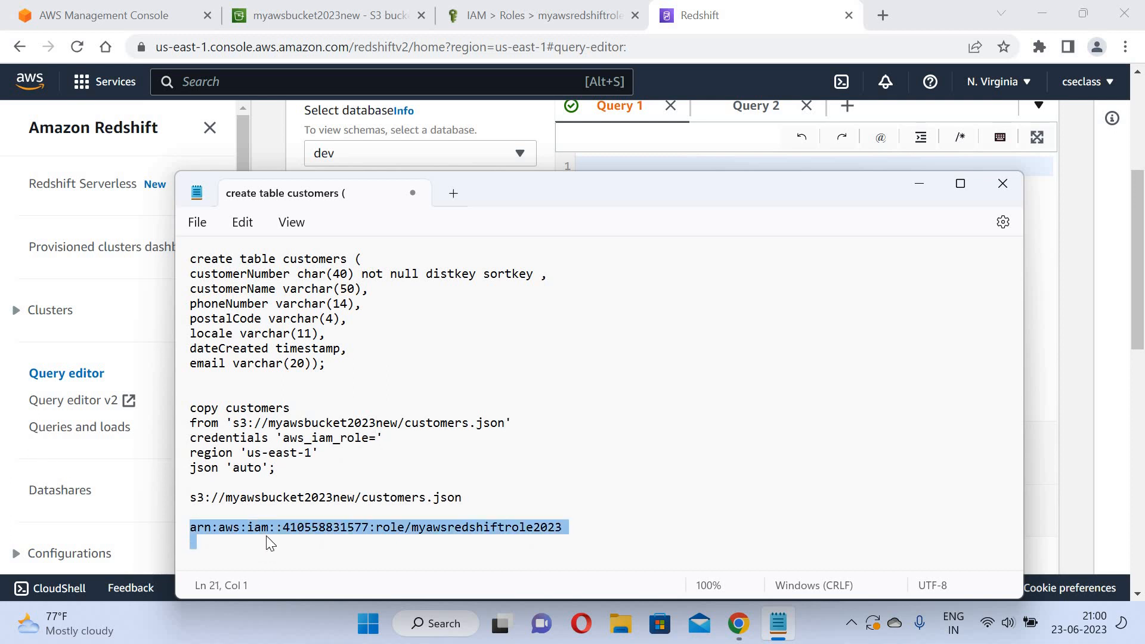
right_click(269, 525)
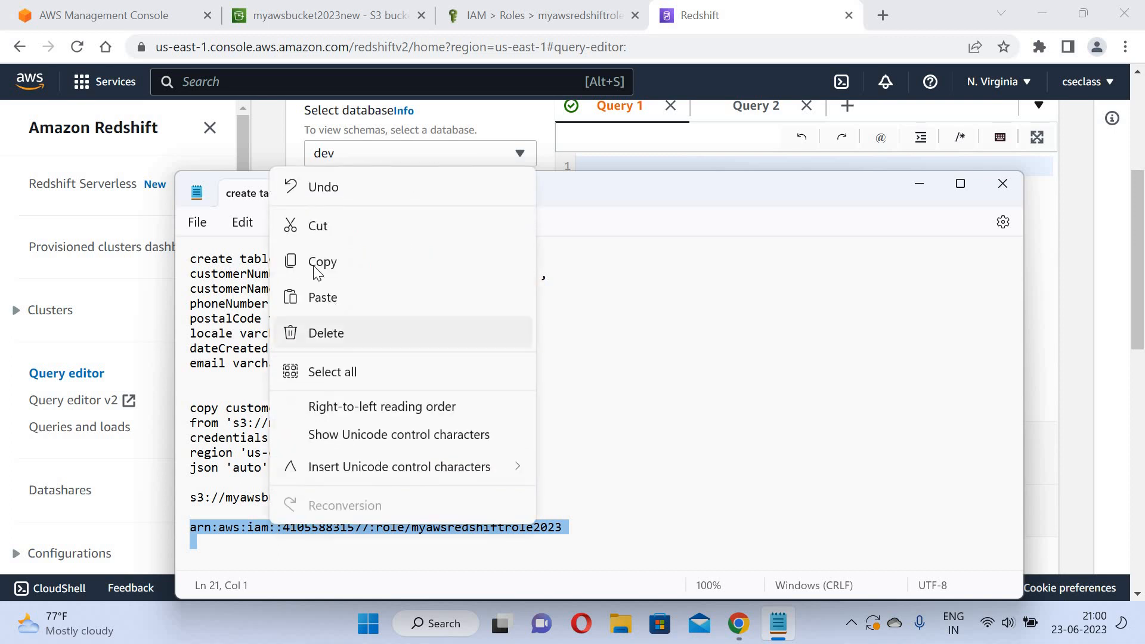
click(316, 263)
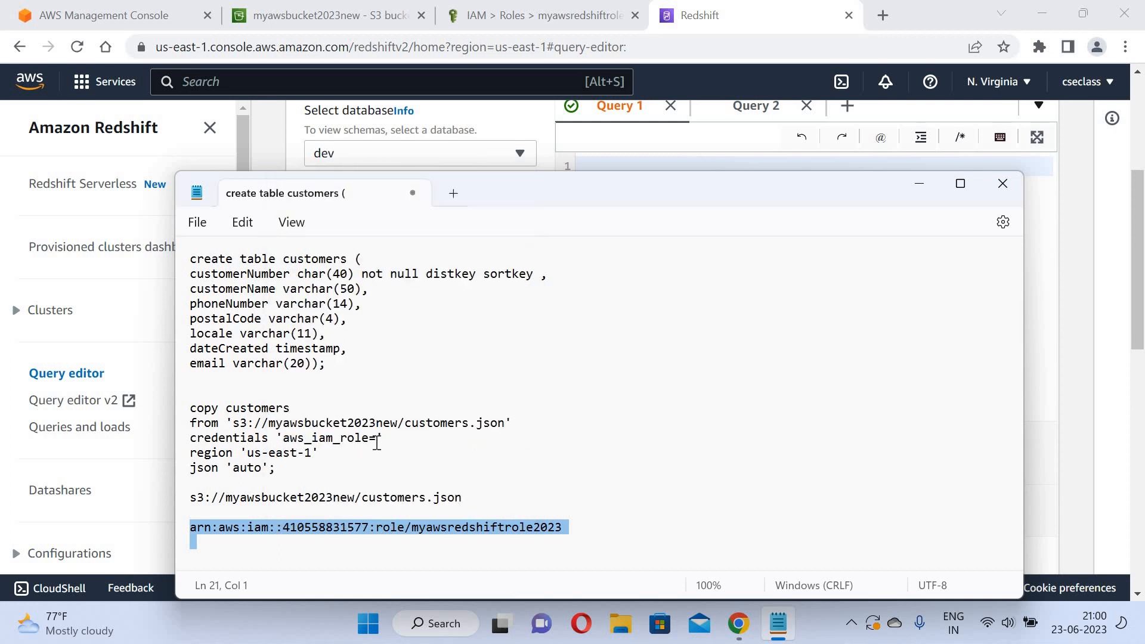
click(376, 440)
key(ctrl+v)
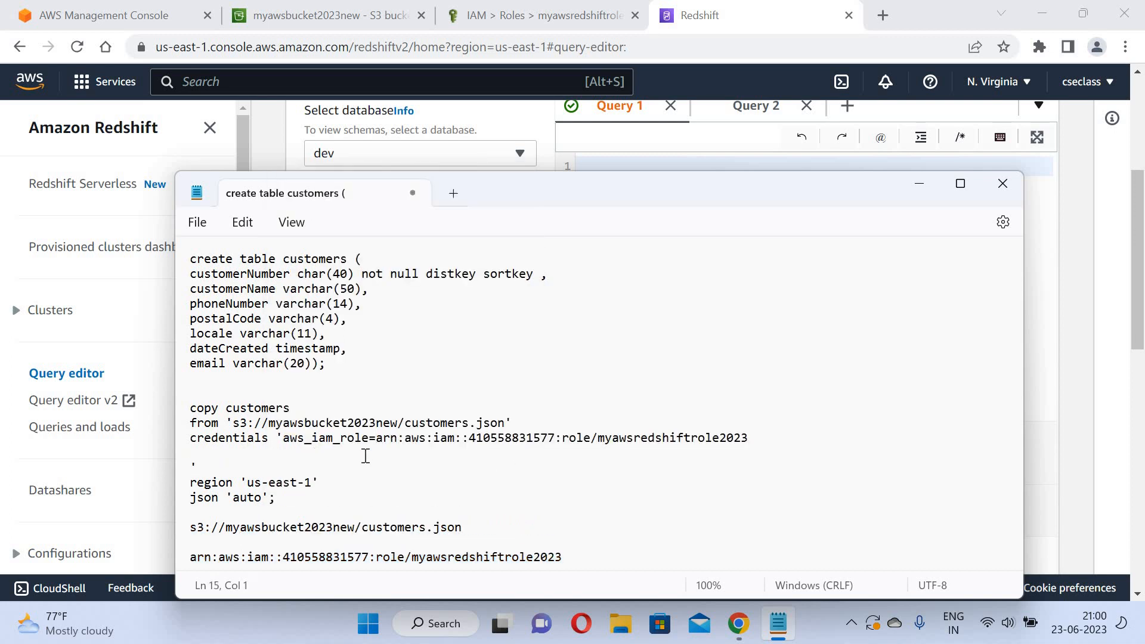
key(BackSpace)
key(BackSpace)
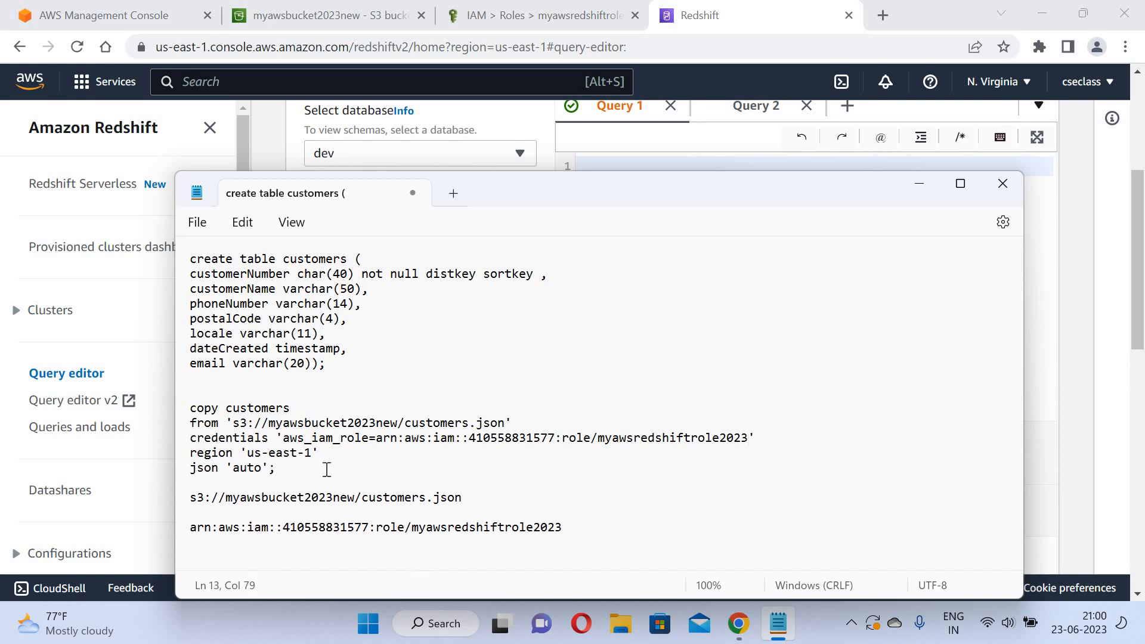
Step: Copy the completed copy customers statement from Notepad into the Query 1 editor, run it and check its status
click(191, 409)
shift+click(273, 485)
right_click(238, 456)
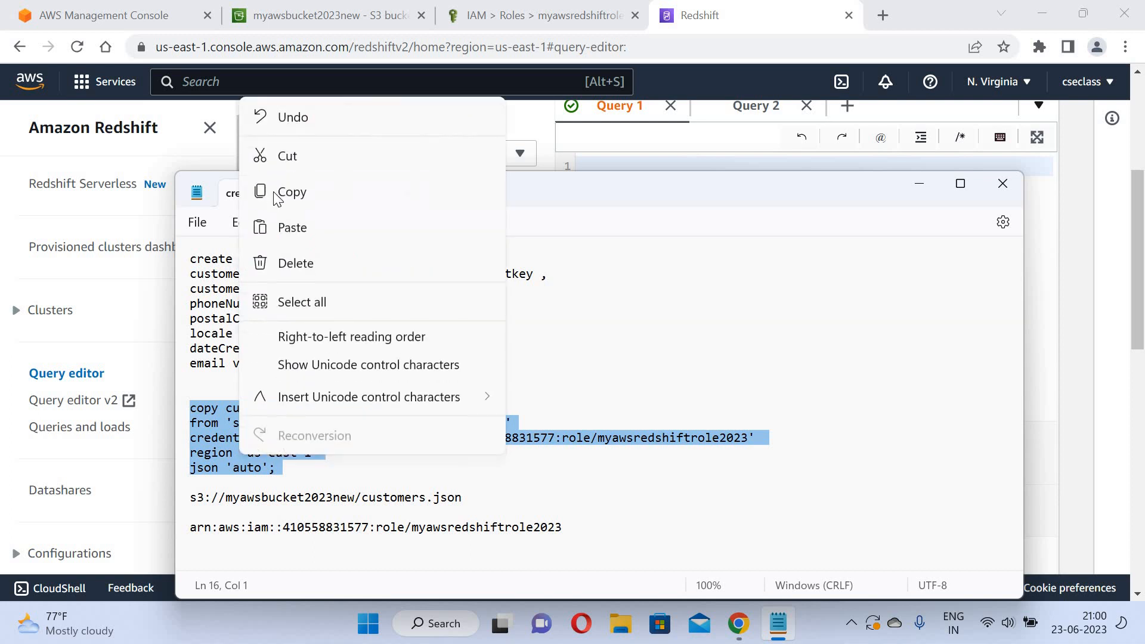
click(276, 193)
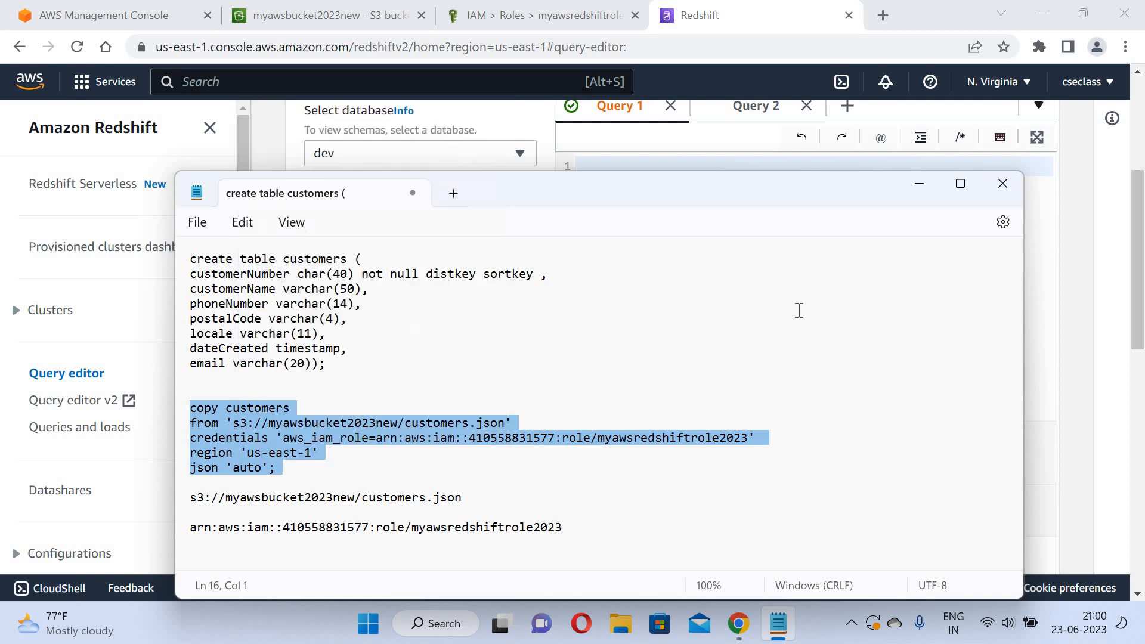
click(916, 187)
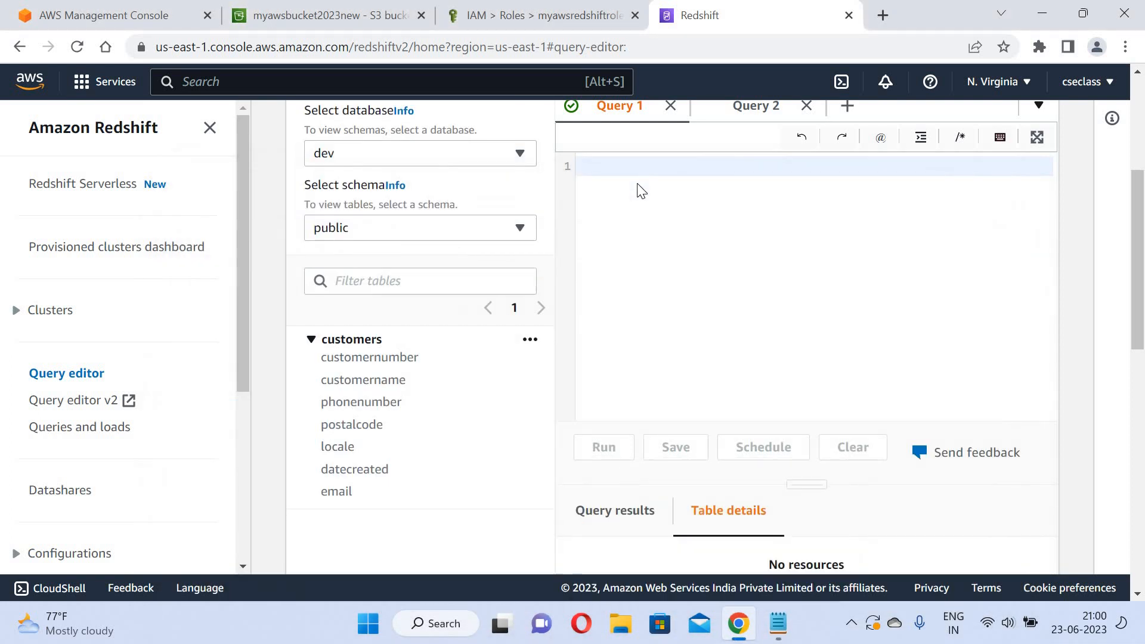
right_click(639, 187)
click(682, 330)
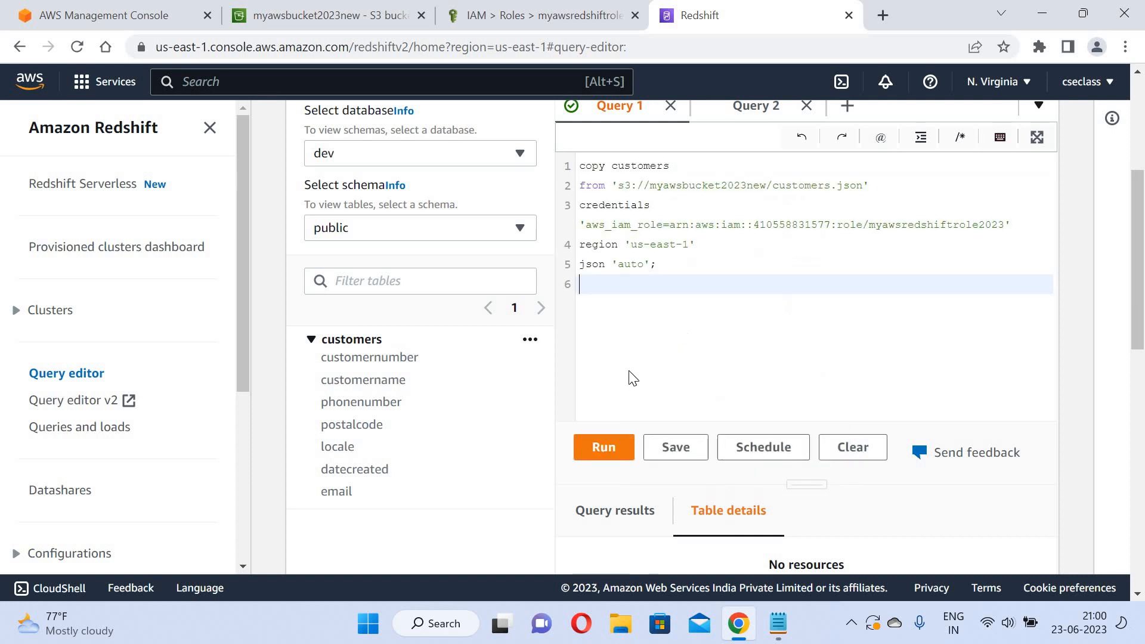
click(595, 447)
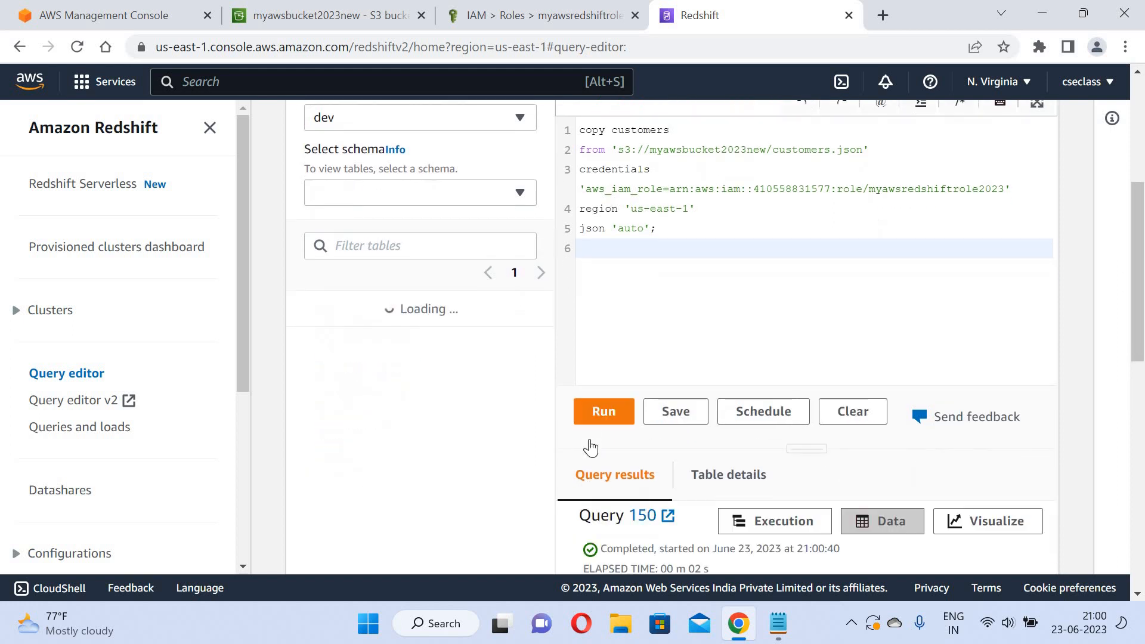
scroll(591, 447, down, 2)
scroll(590, 448, up, 3)
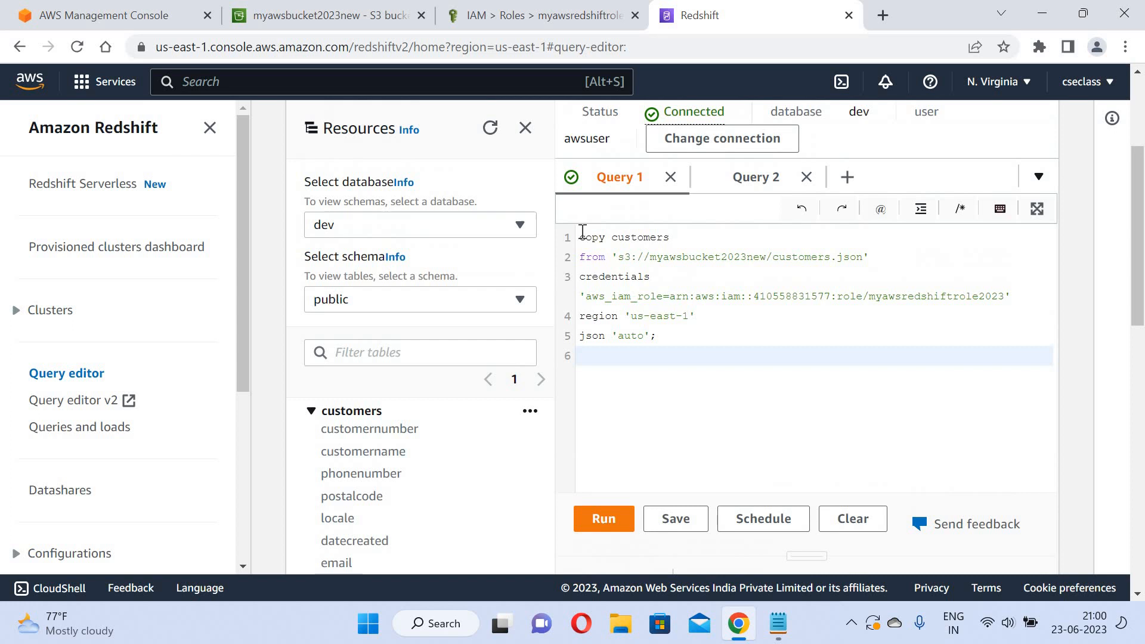
Step: Run select * from customers in Query 2 and view the returned rows
right_click(677, 319)
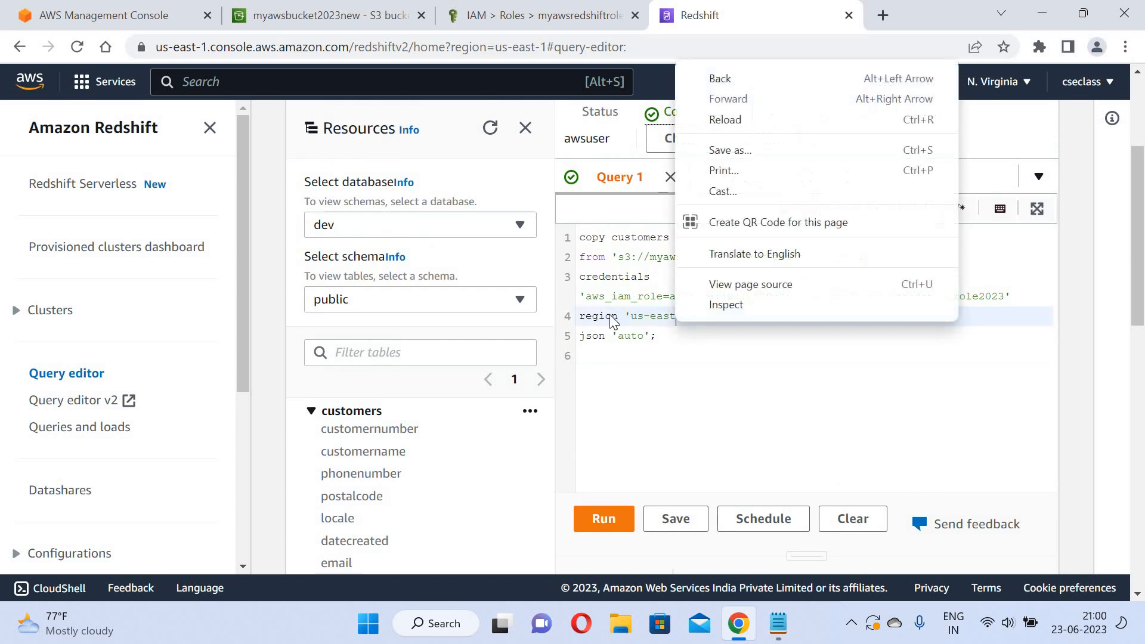
click(772, 165)
click(756, 176)
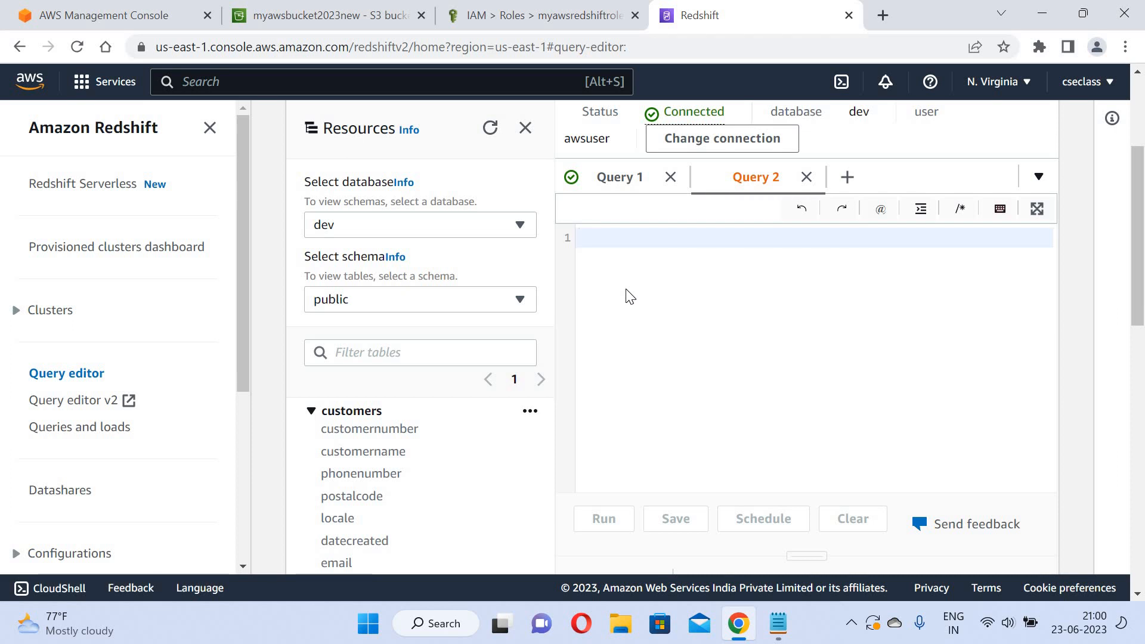
text(select)
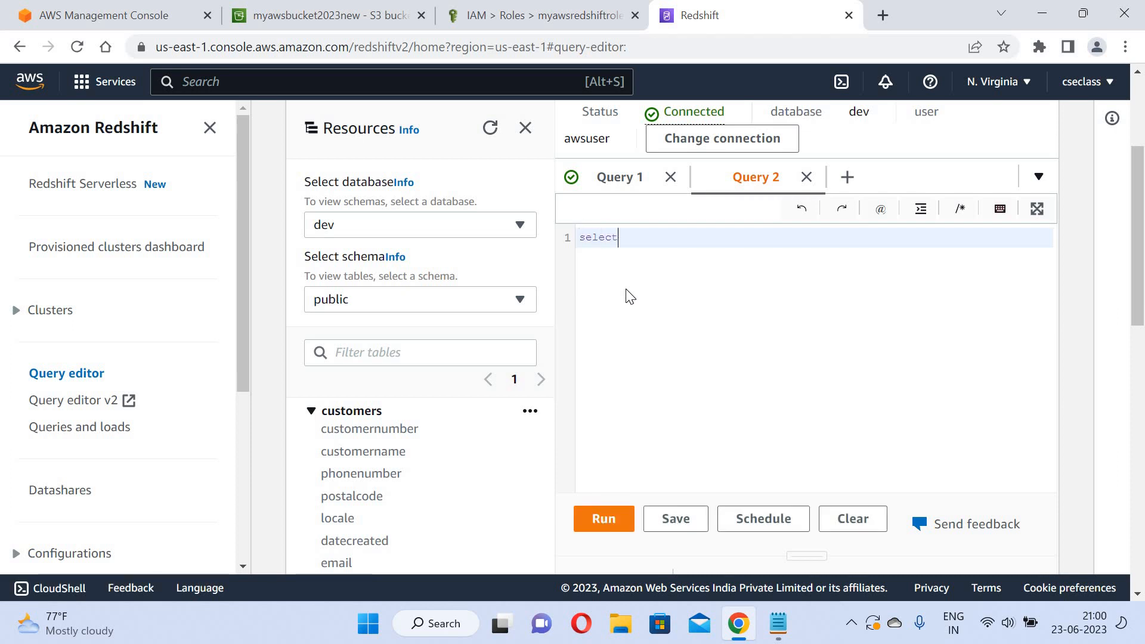
text( * from customers)
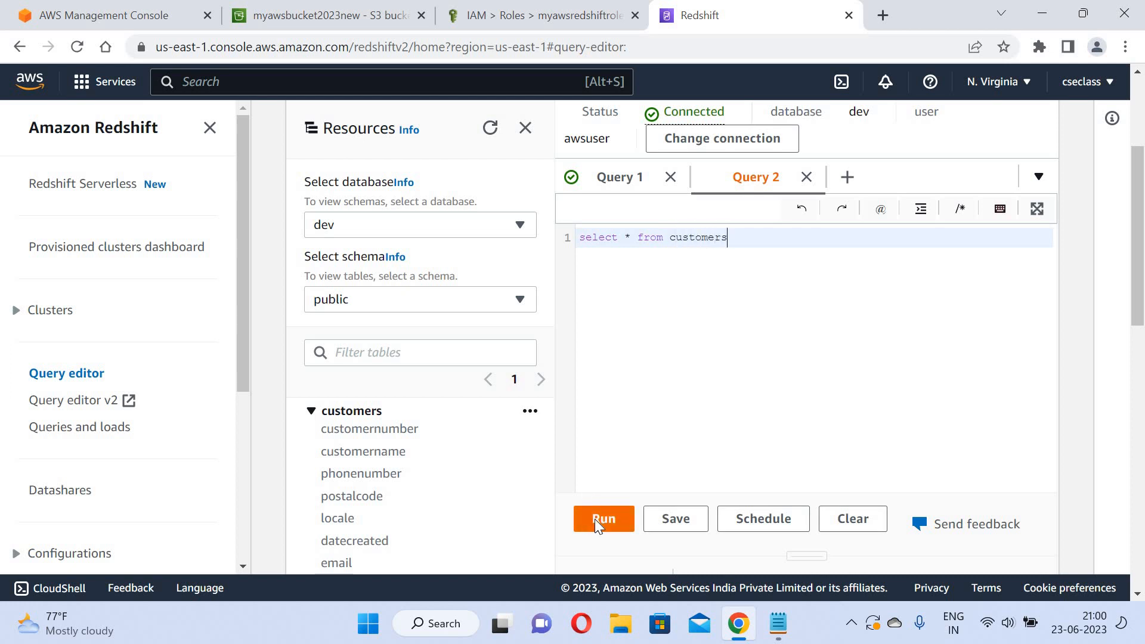
click(595, 519)
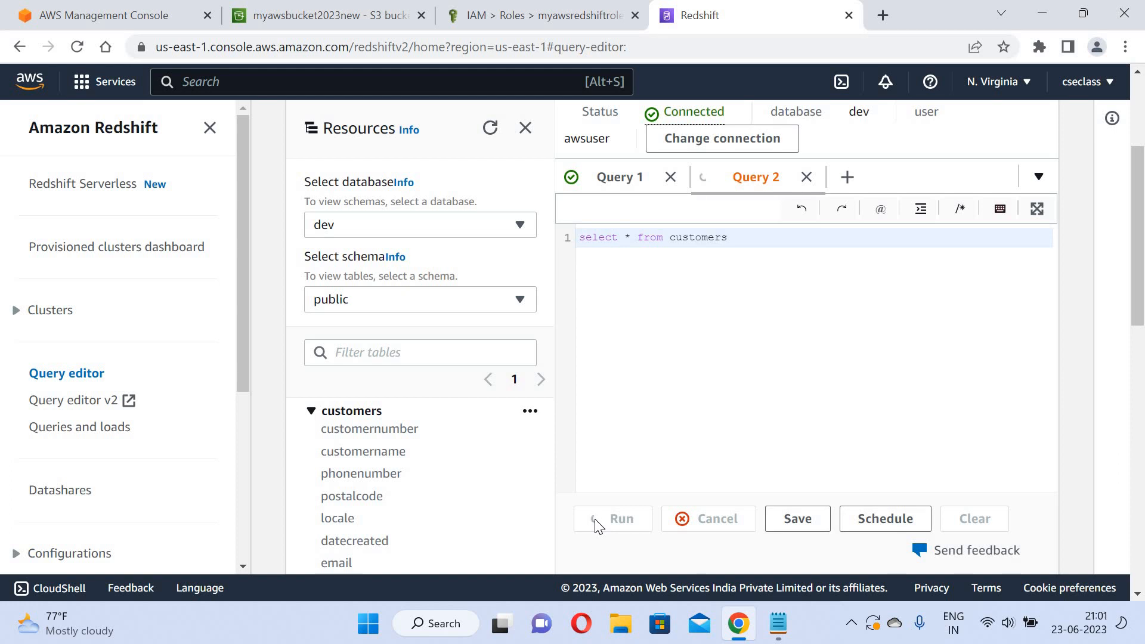
scroll(595, 518, down, 6)
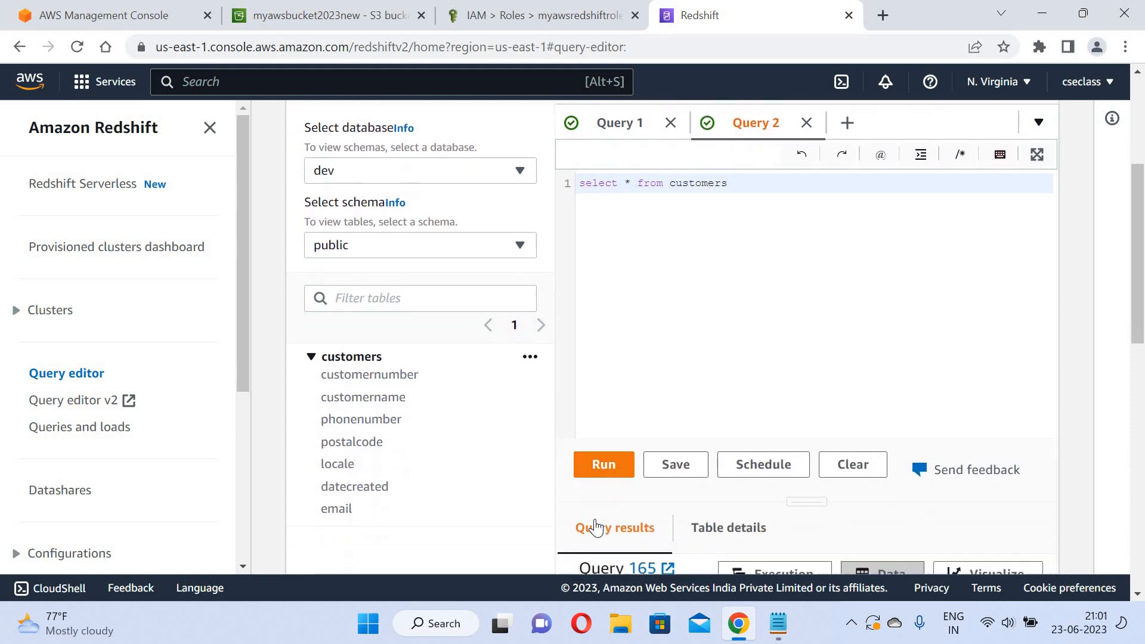
scroll(596, 519, down, 3)
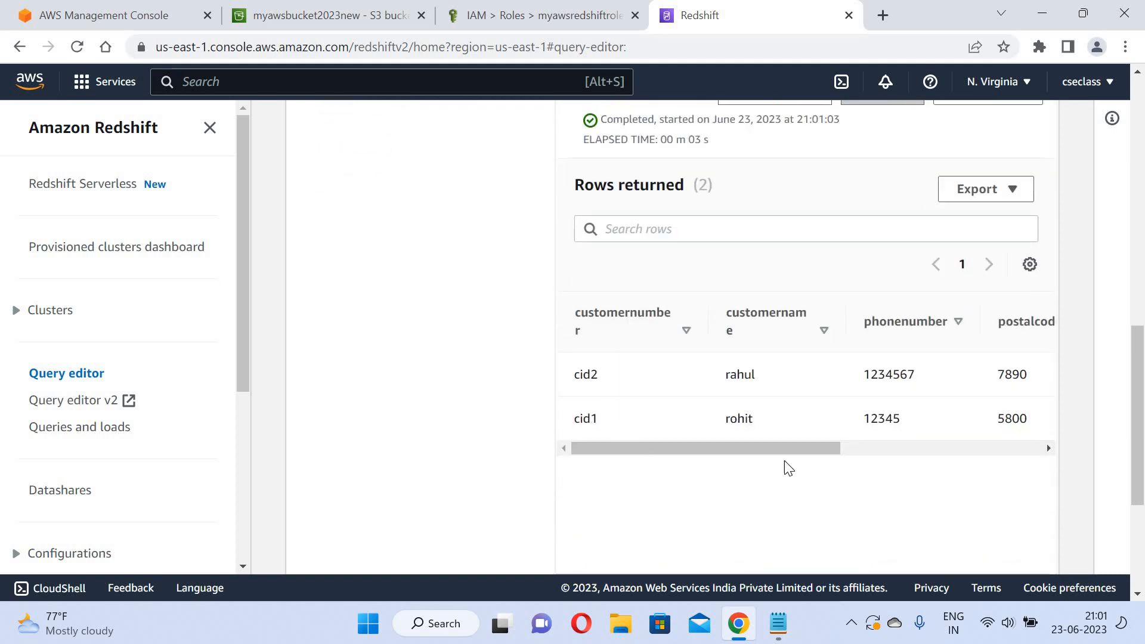
Step: Examine every column of the returned customers rows, from customernumber through email, and return to the Query 2 statement
right_click(787, 466)
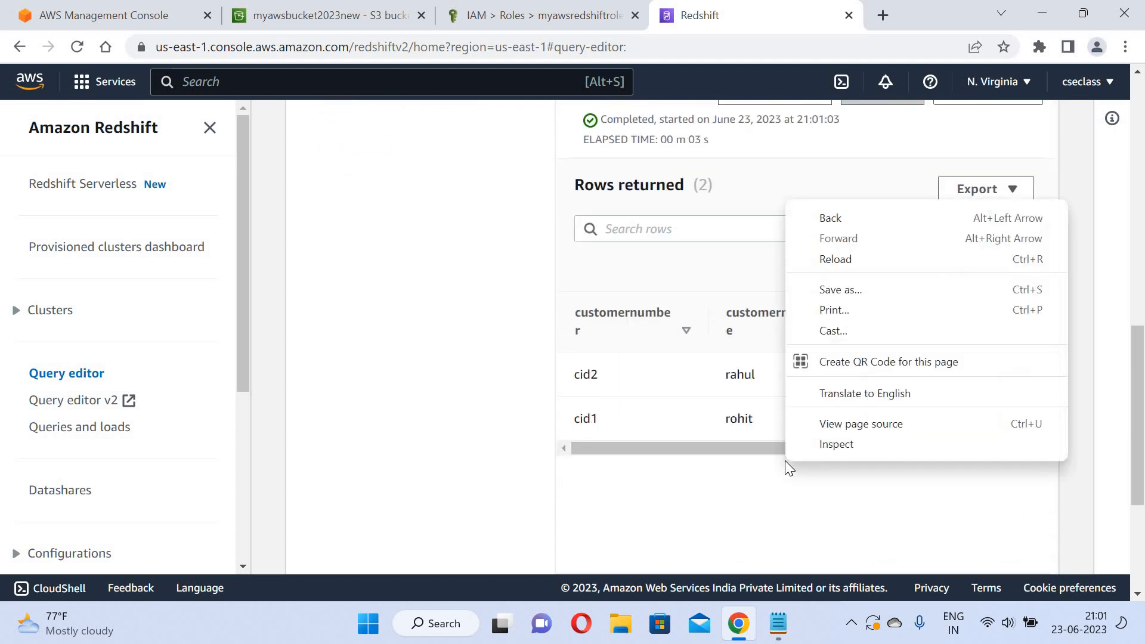
click(685, 443)
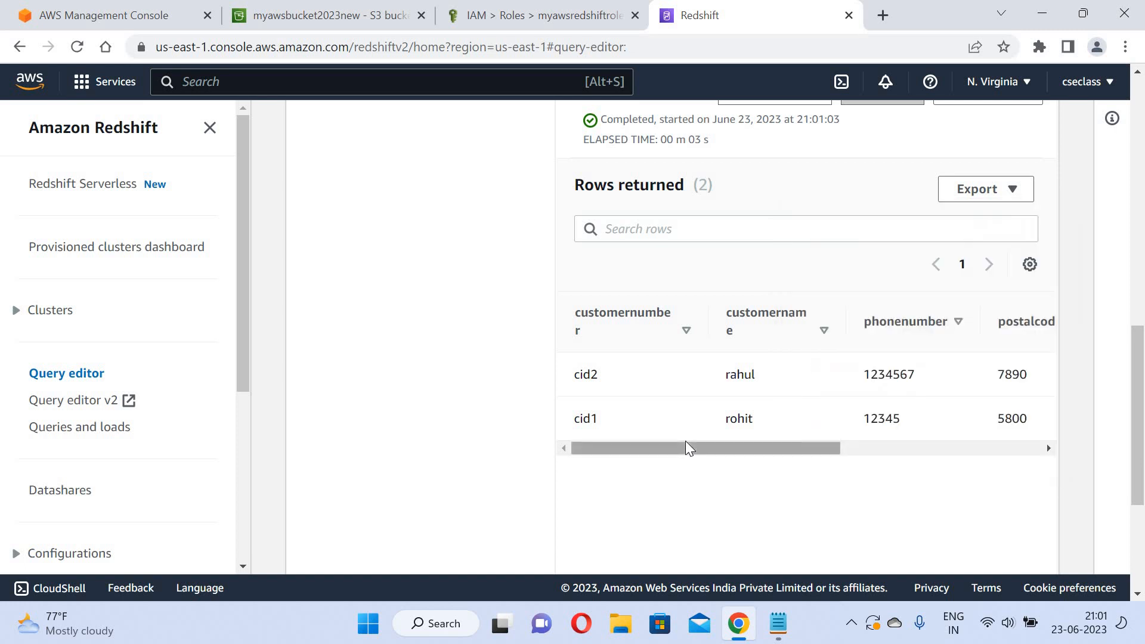
right_click(735, 452)
click(735, 451)
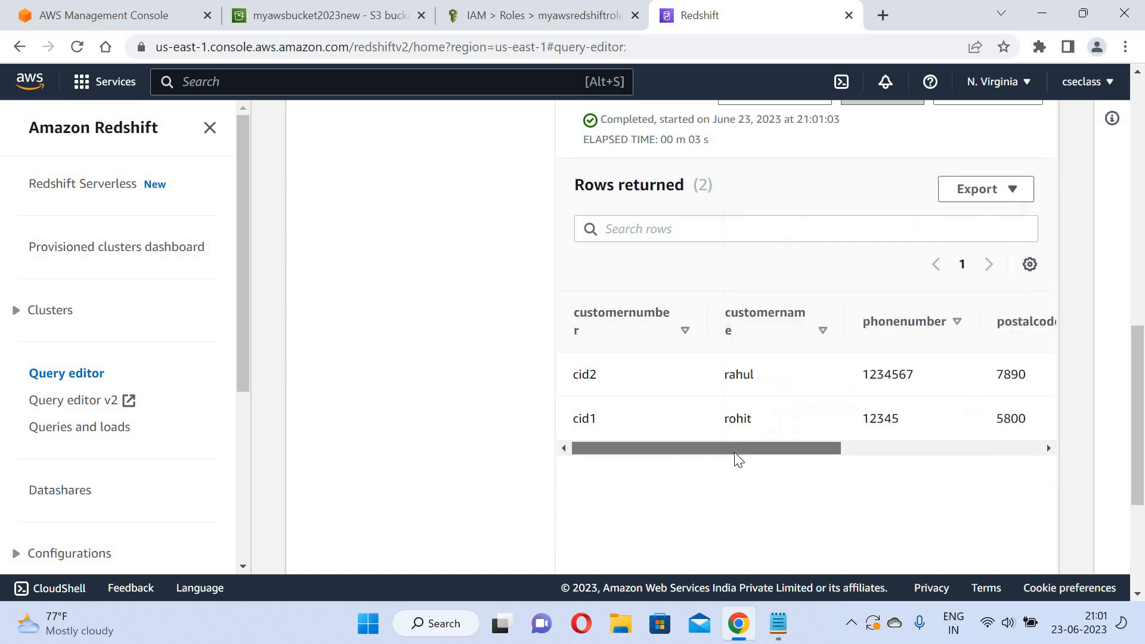
right_click(800, 462)
click(923, 460)
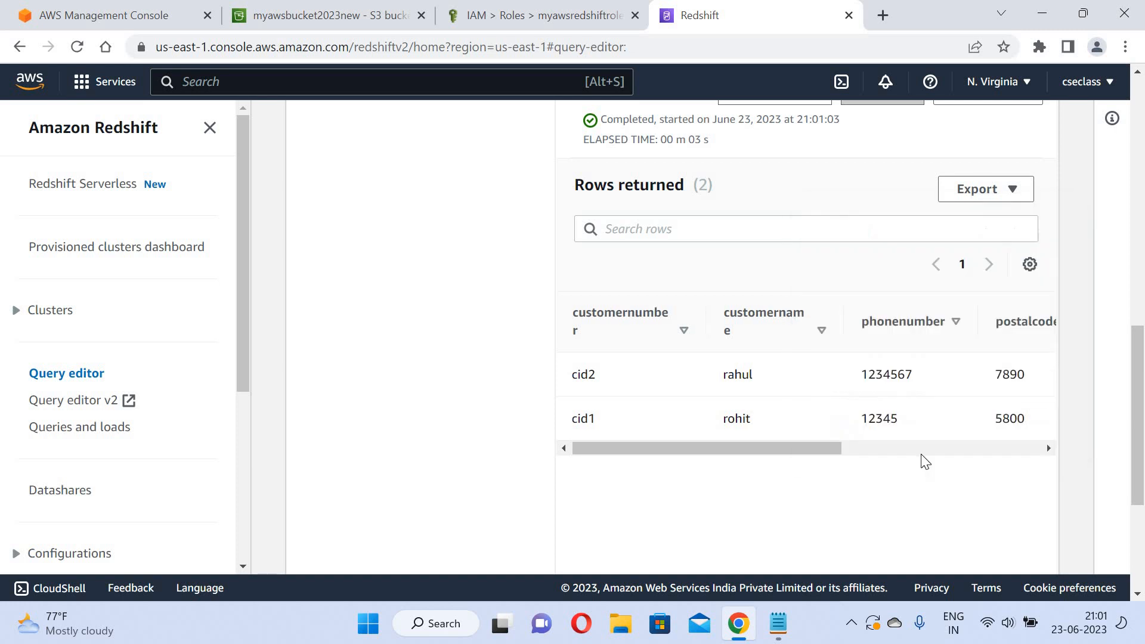
click(922, 454)
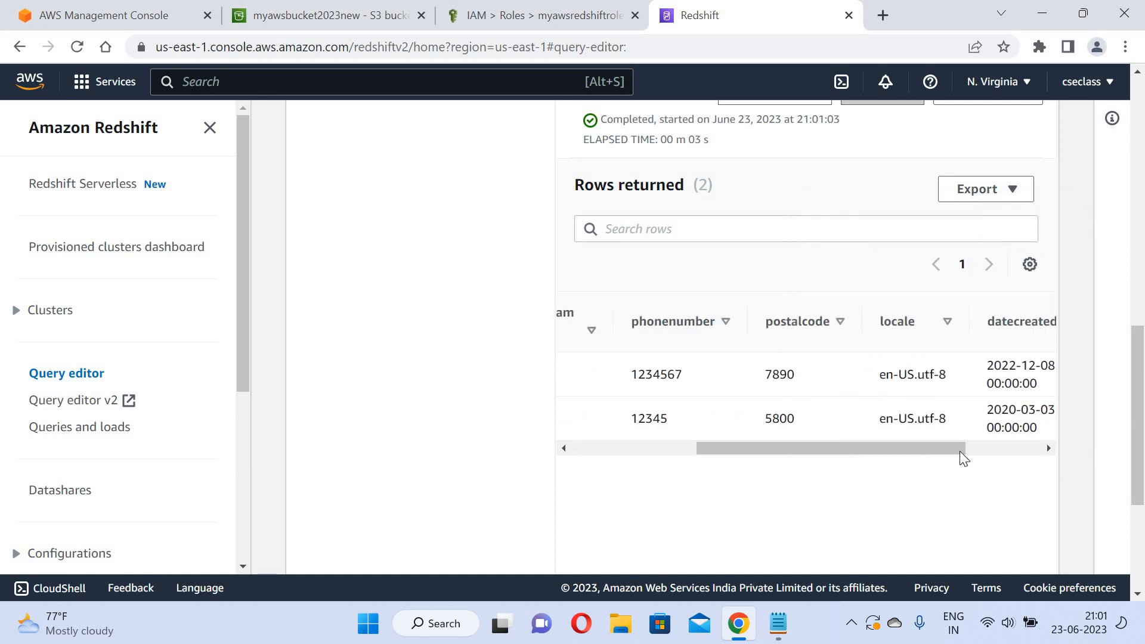
click(1021, 448)
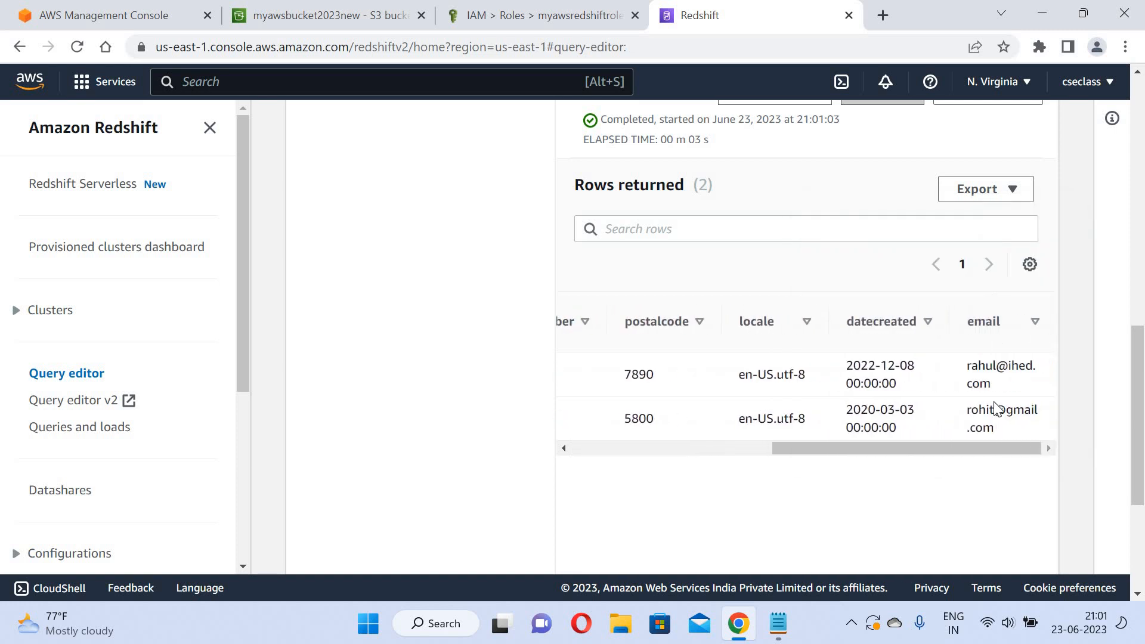
drag(852, 445, 645, 443)
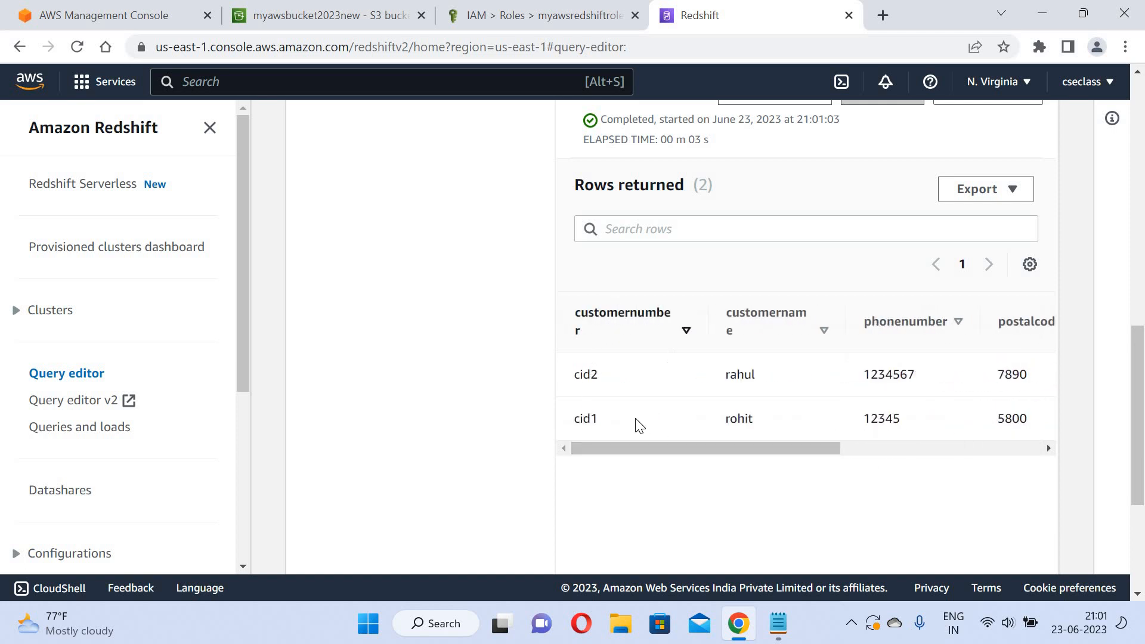
click(1144, 107)
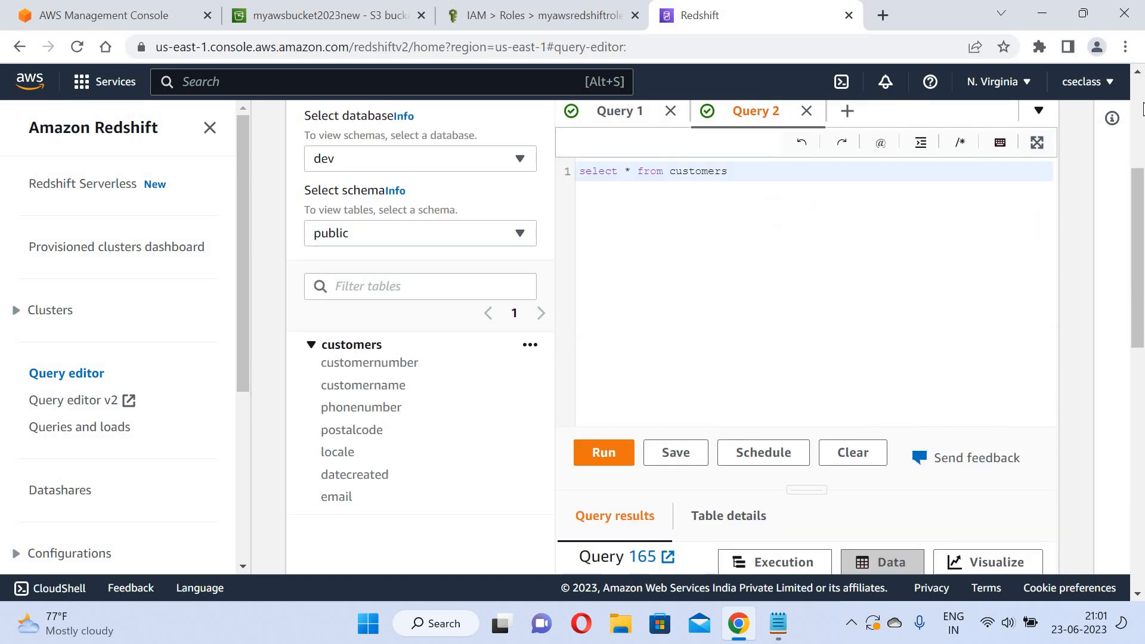